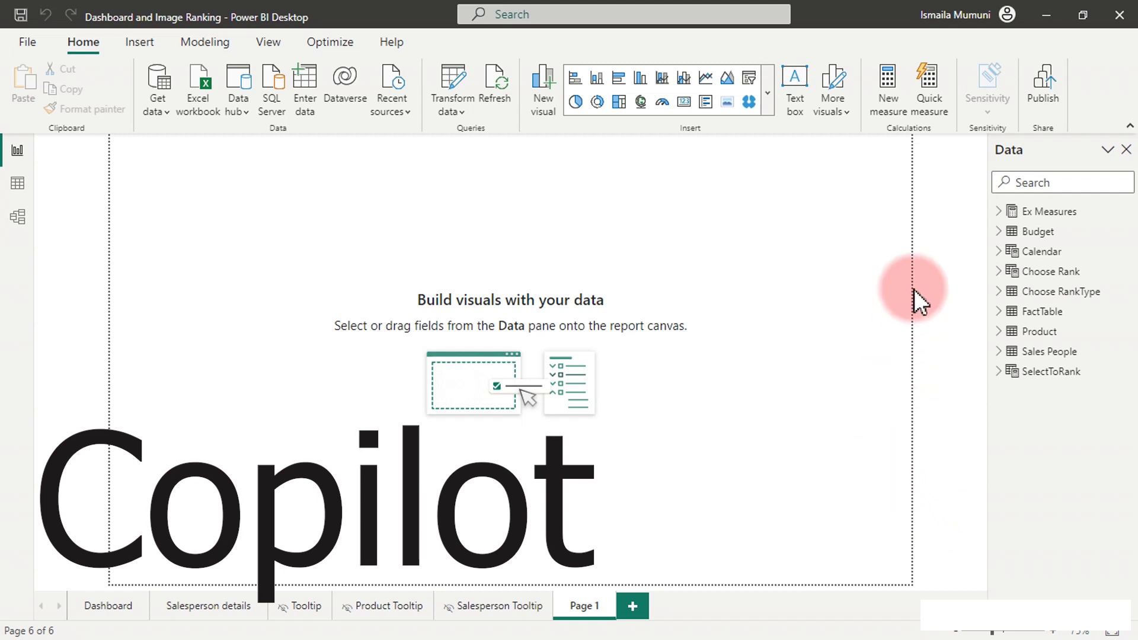
Enable the Quick measure suggestions preview feature in Power BI Desktop Options.
left_click(929, 86)
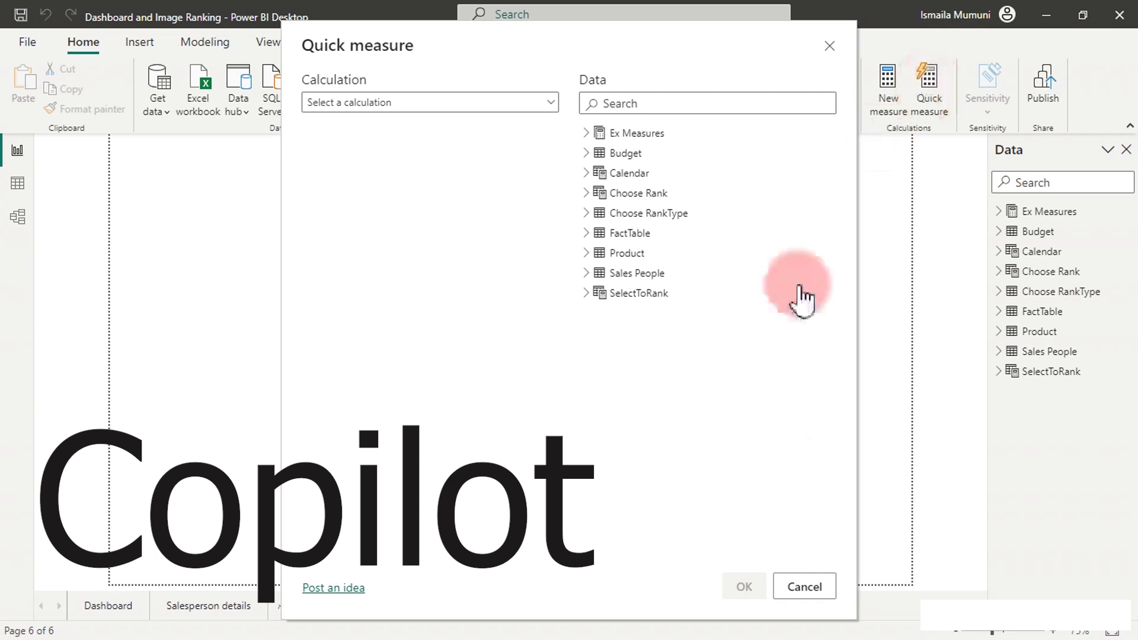
left_click(804, 584)
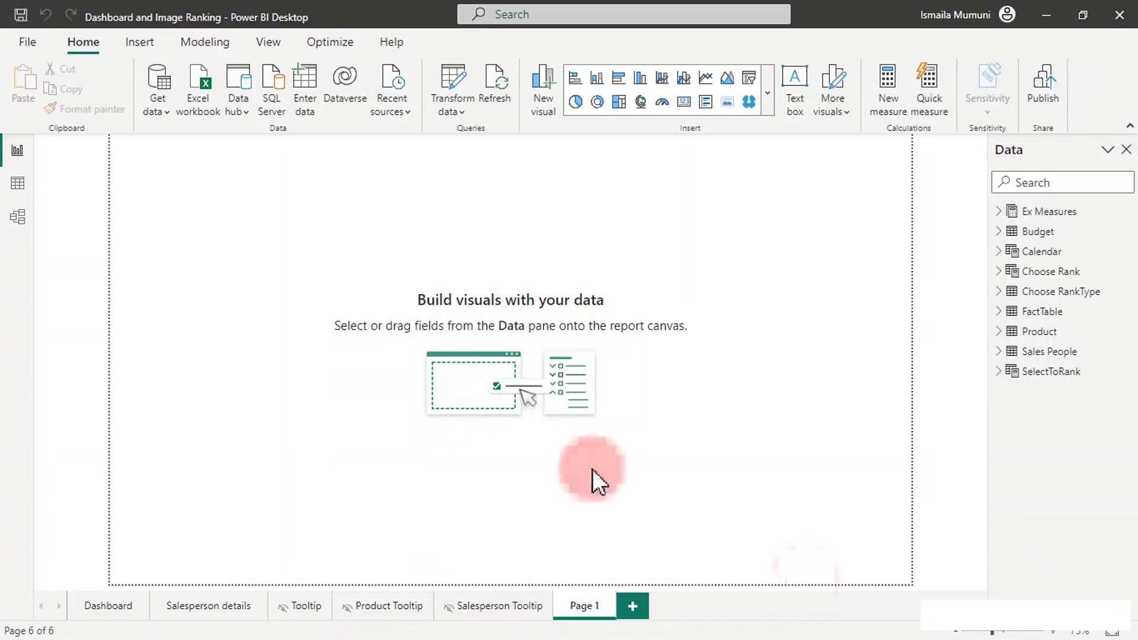
left_click(22, 44)
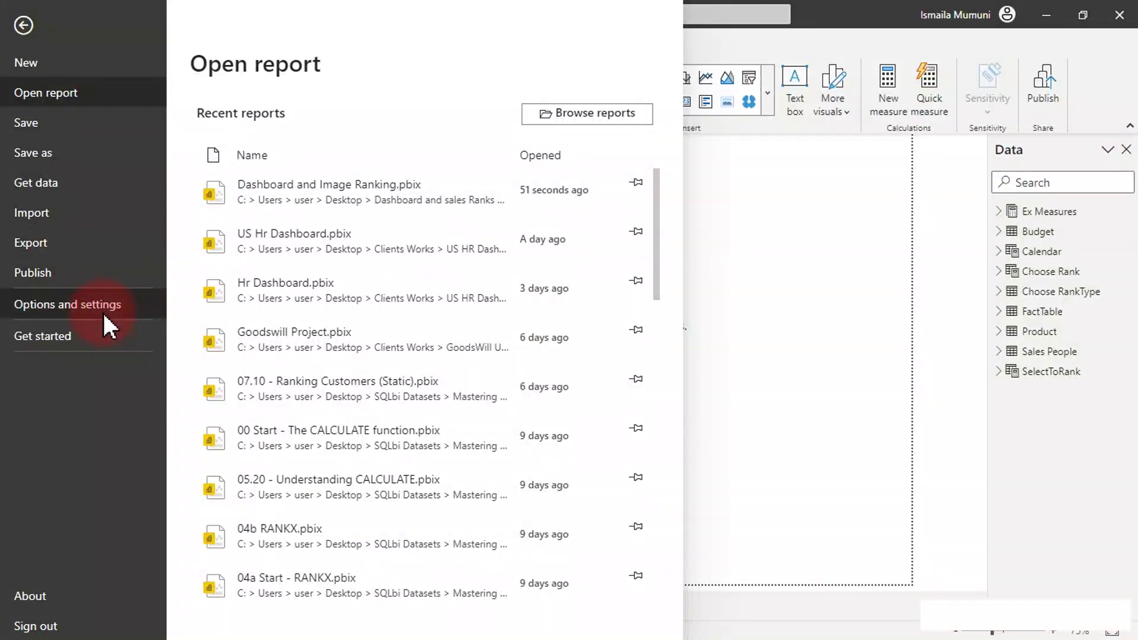
left_click(102, 309)
left_click(248, 112)
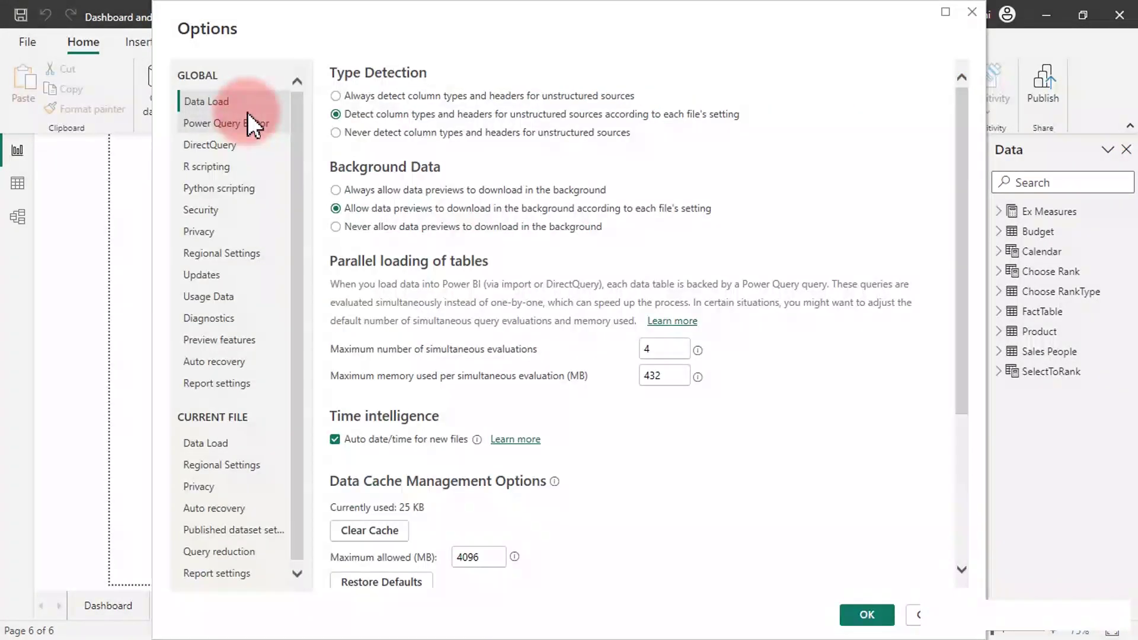
left_click(232, 340)
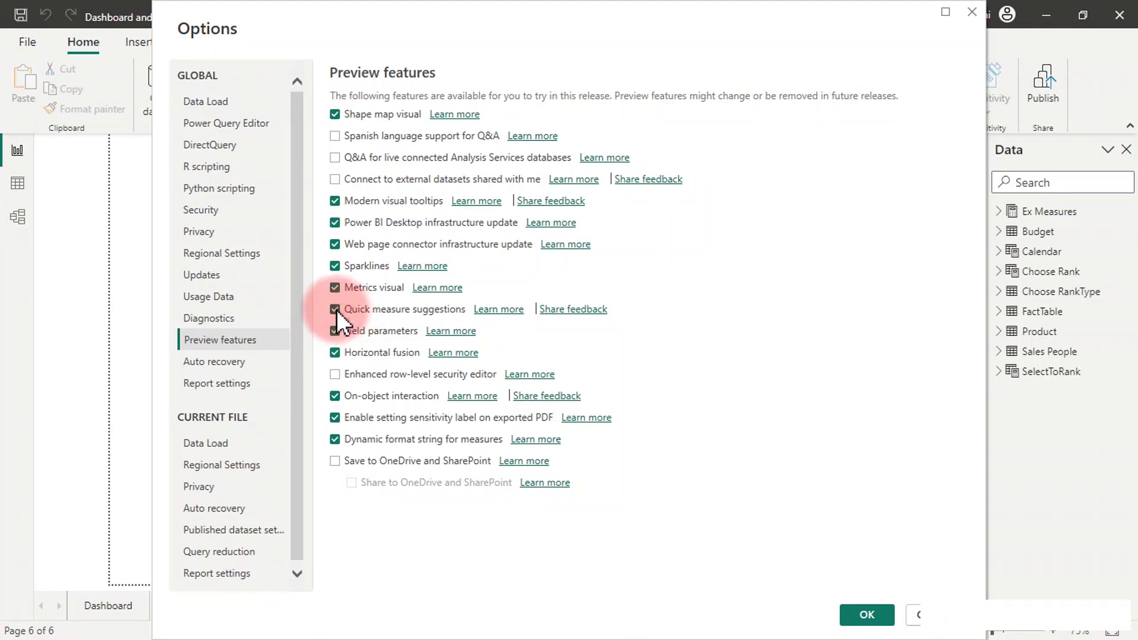
left_click(863, 616)
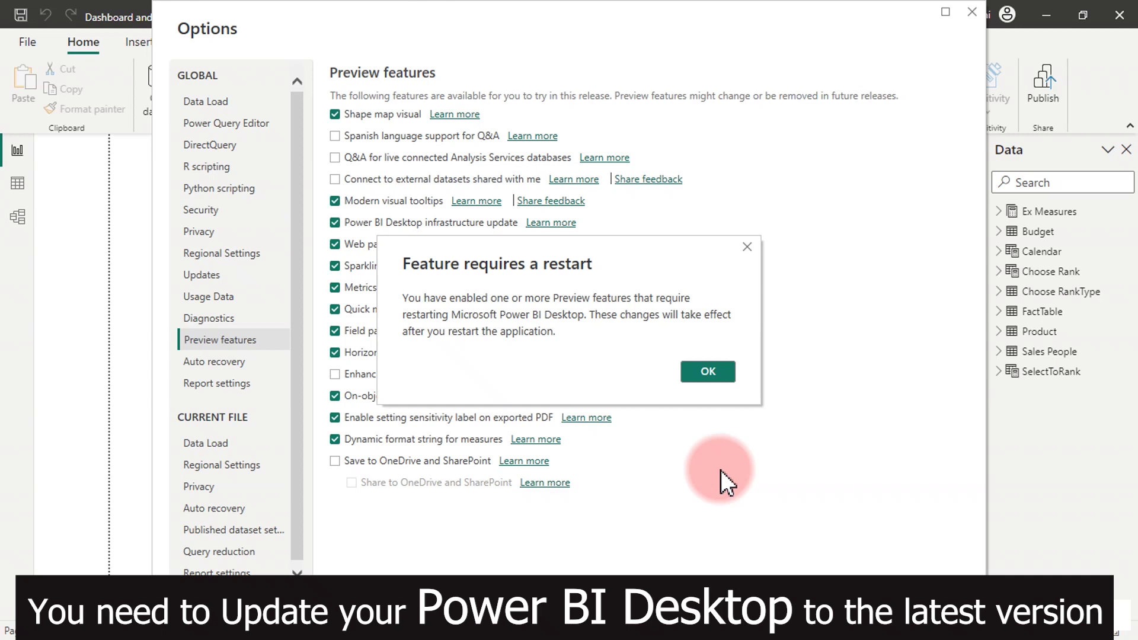
Acknowledge the restart notice, close Options, and exit Power BI Desktop.
left_click(708, 372)
key("Return")
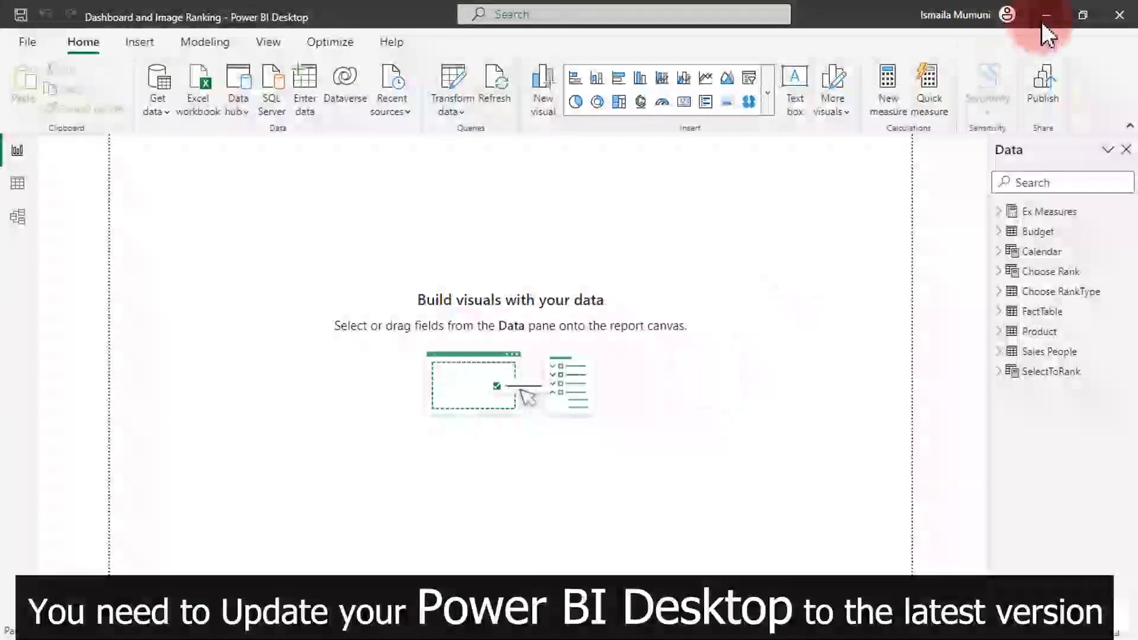
left_click(1120, 19)
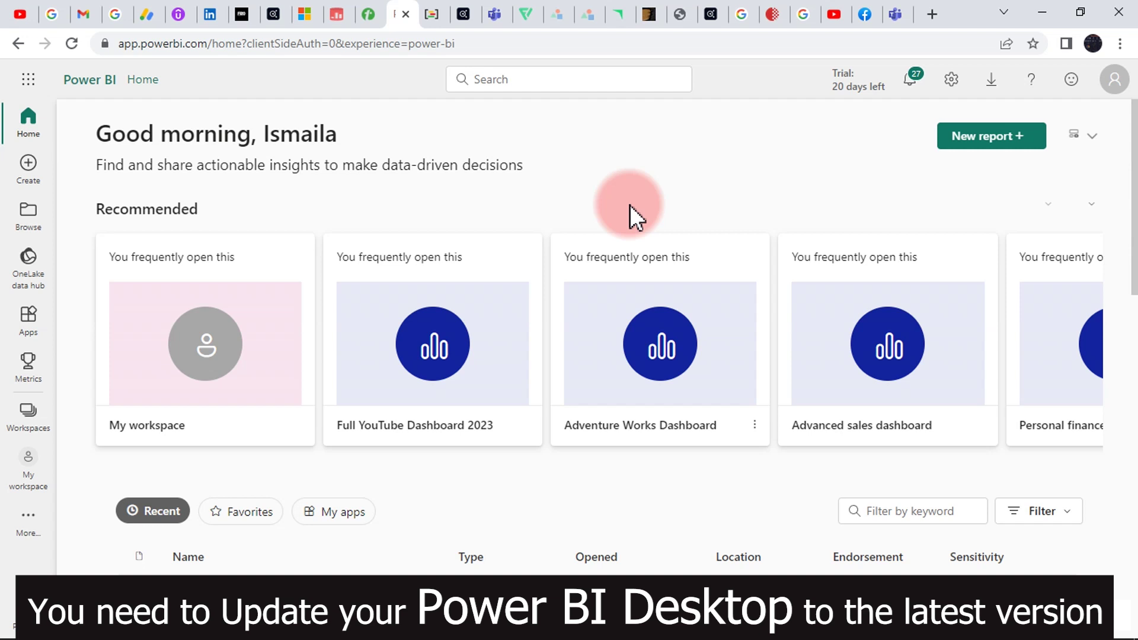
Go to the Admin portal's Tenant settings and find Allow quick measure suggestions.
left_click(951, 80)
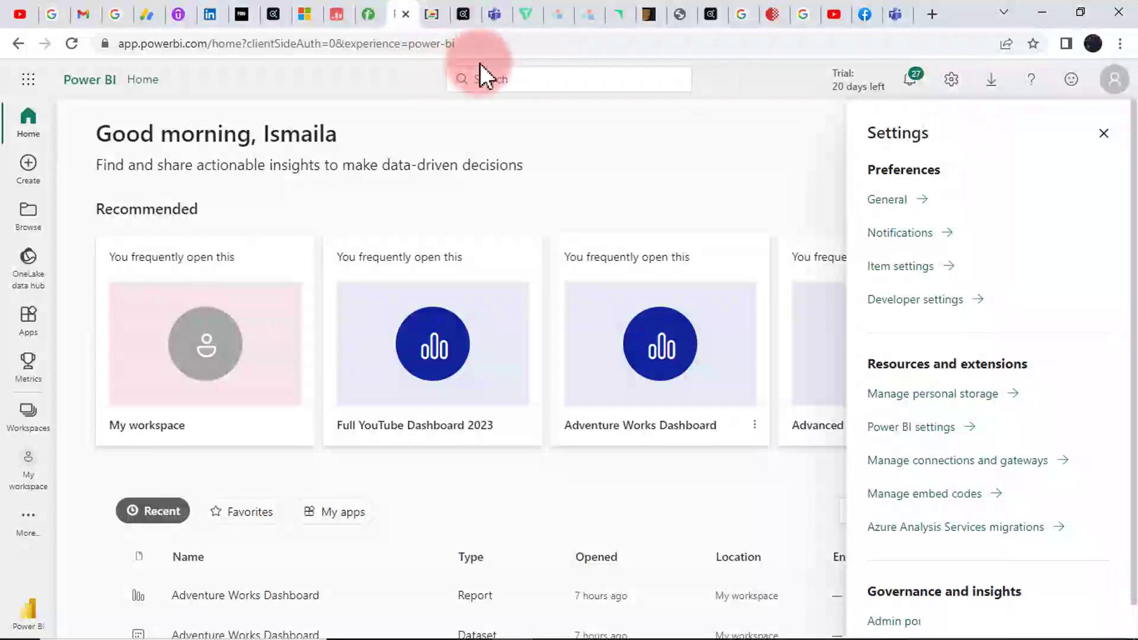
scroll(1028, 460, "down", 1)
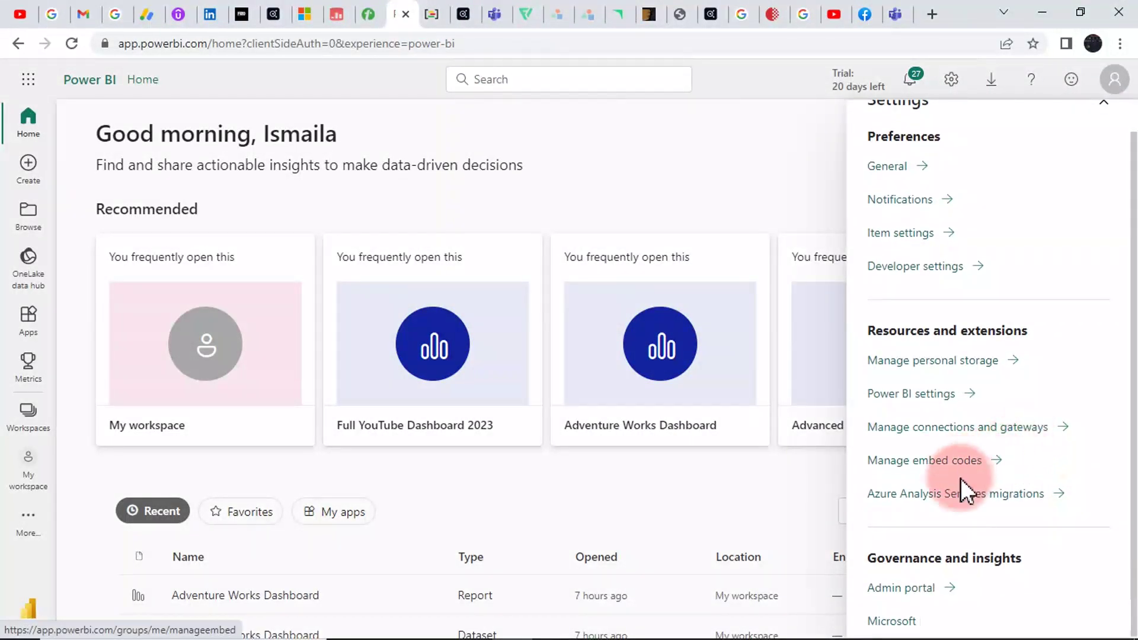
left_click(883, 588)
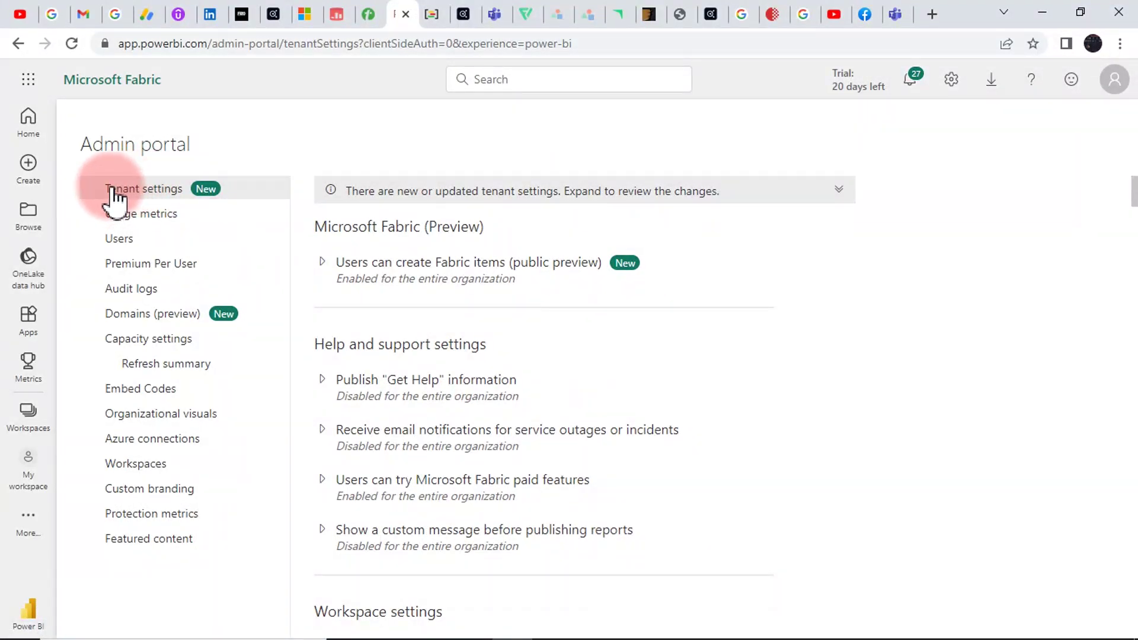
scroll(504, 350, "down", 15)
scroll(504, 356, "down", 20)
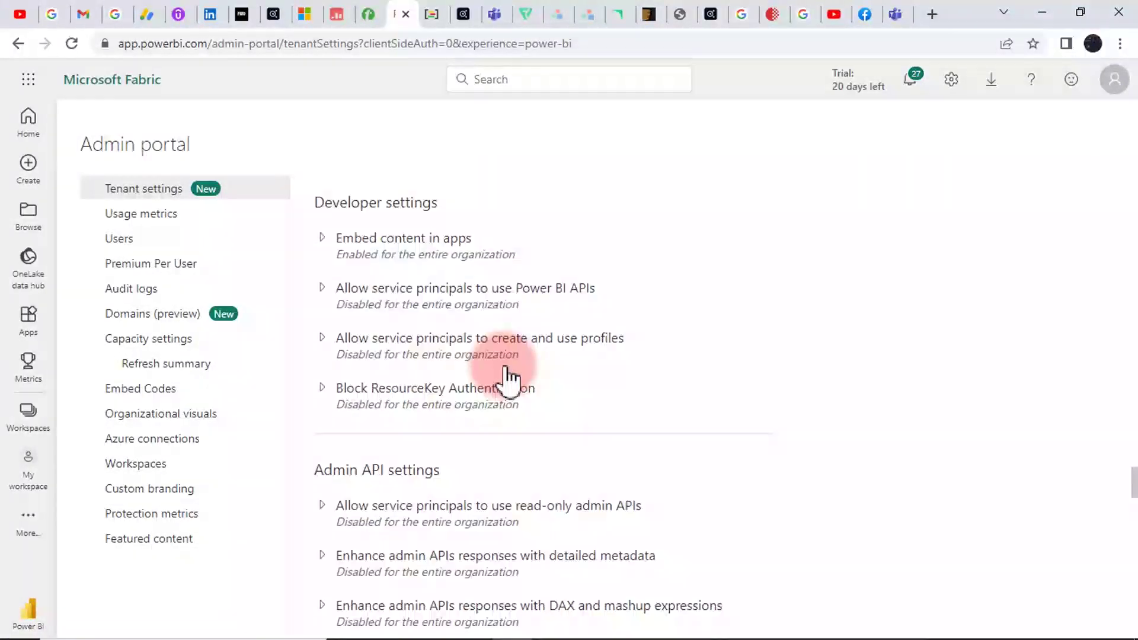
scroll(506, 378, "down", 20)
scroll(507, 378, "down", 15)
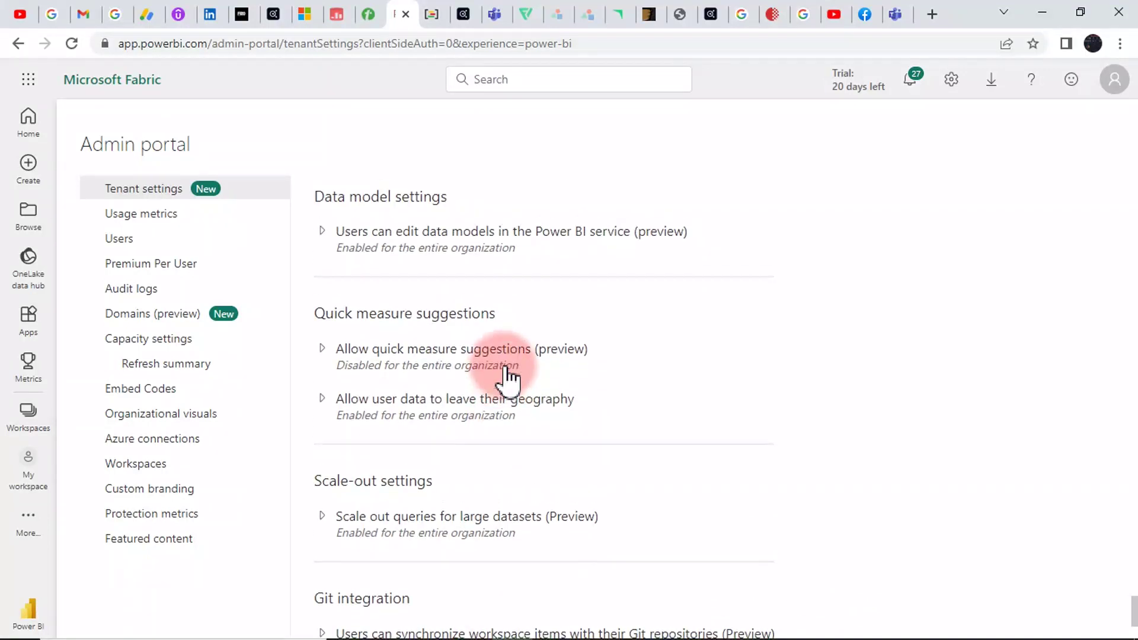
Enable Allow quick measure suggestions for the entire organization and apply it.
left_click(324, 349)
left_click(356, 422)
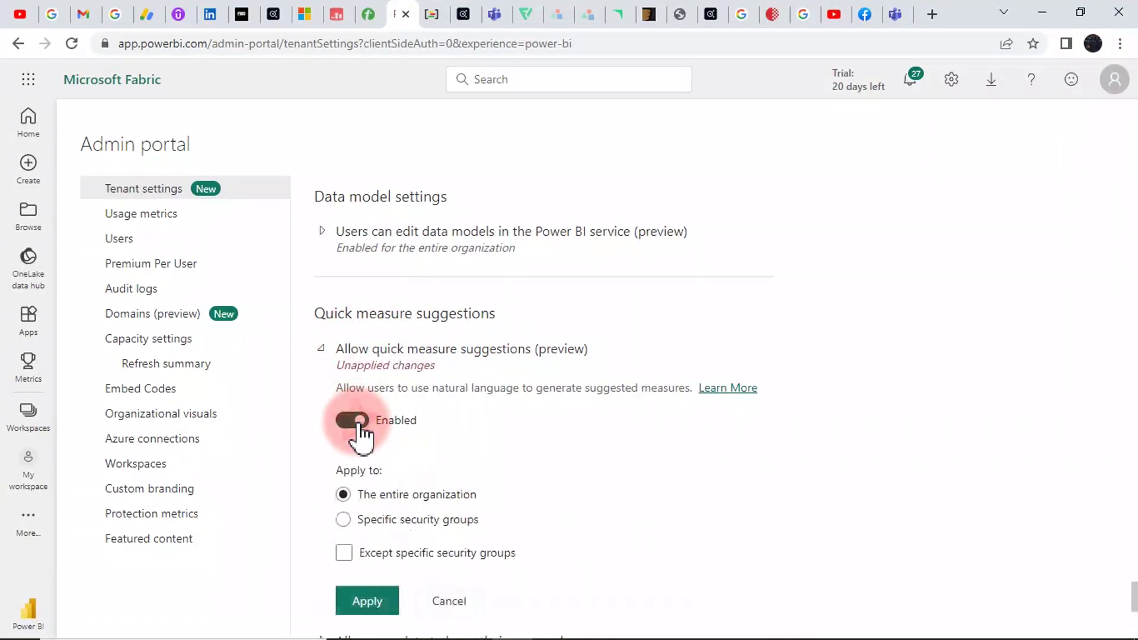
left_click(366, 600)
left_click(410, 497)
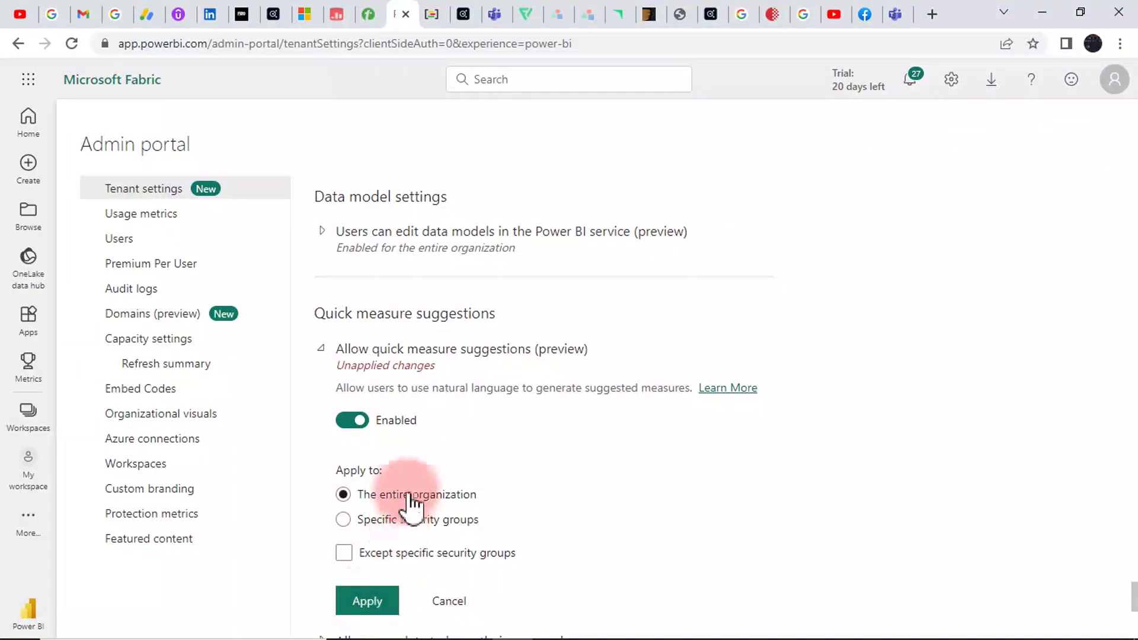
left_click(409, 521)
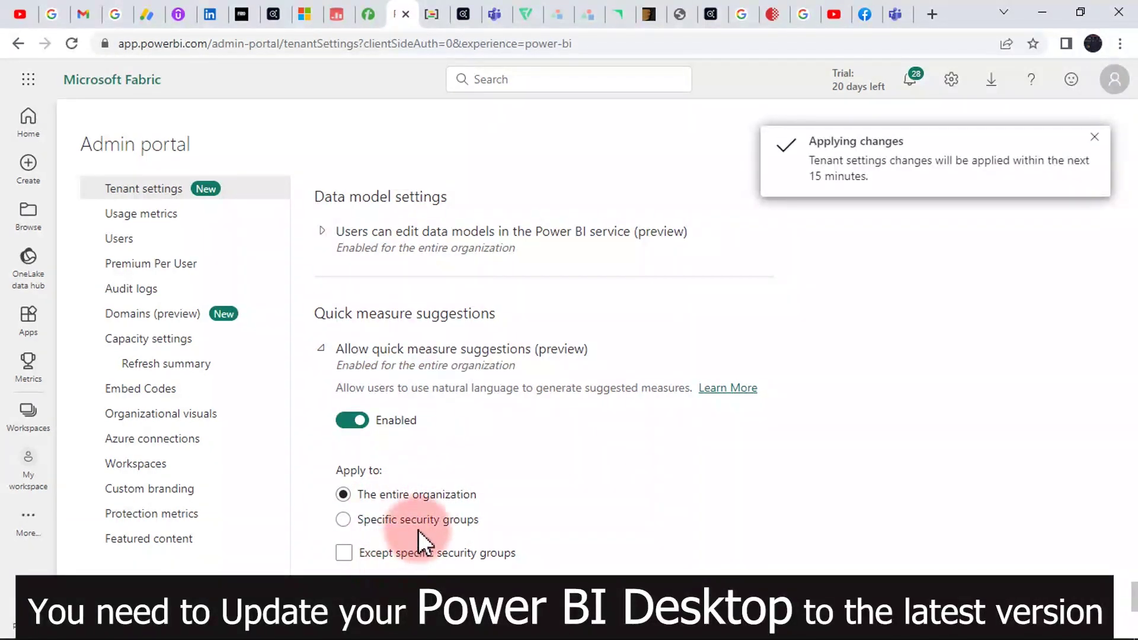
Collapse quick measure suggestions, then switch off Q&A Review questions and apply the change.
left_click(330, 353)
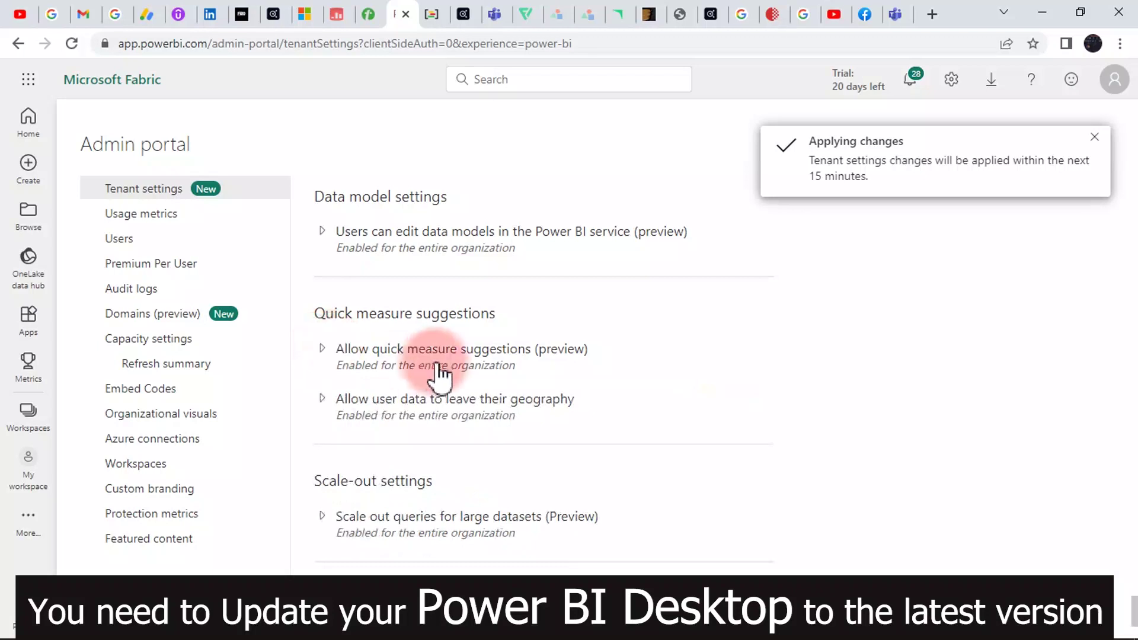
scroll(442, 374, "down", 5)
scroll(445, 375, "up", 10)
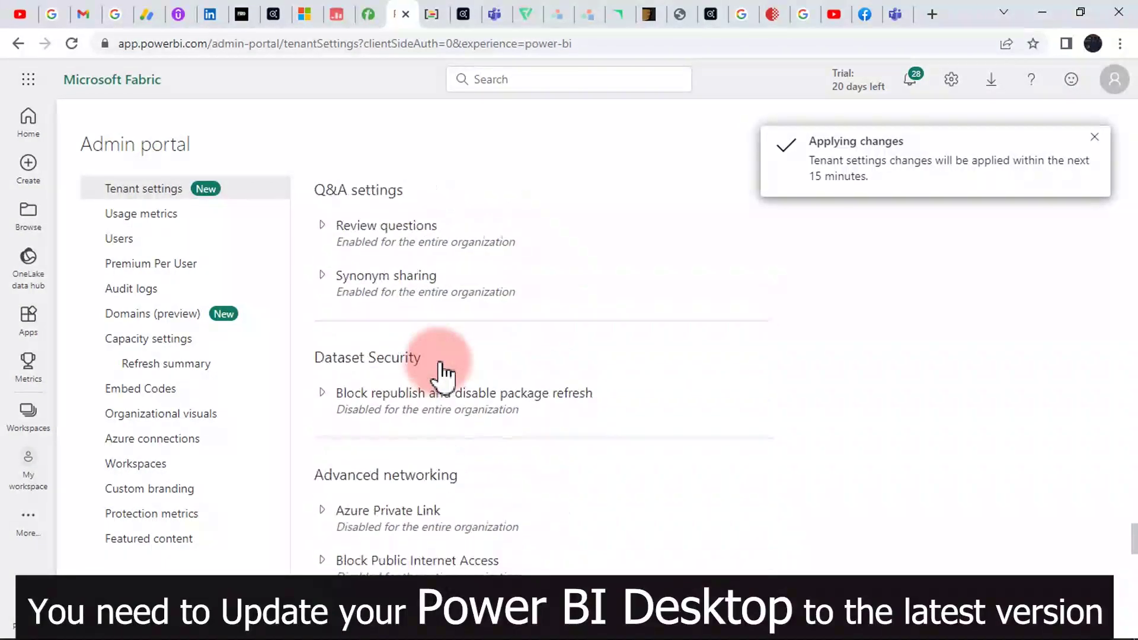
scroll(441, 372, "up", 3)
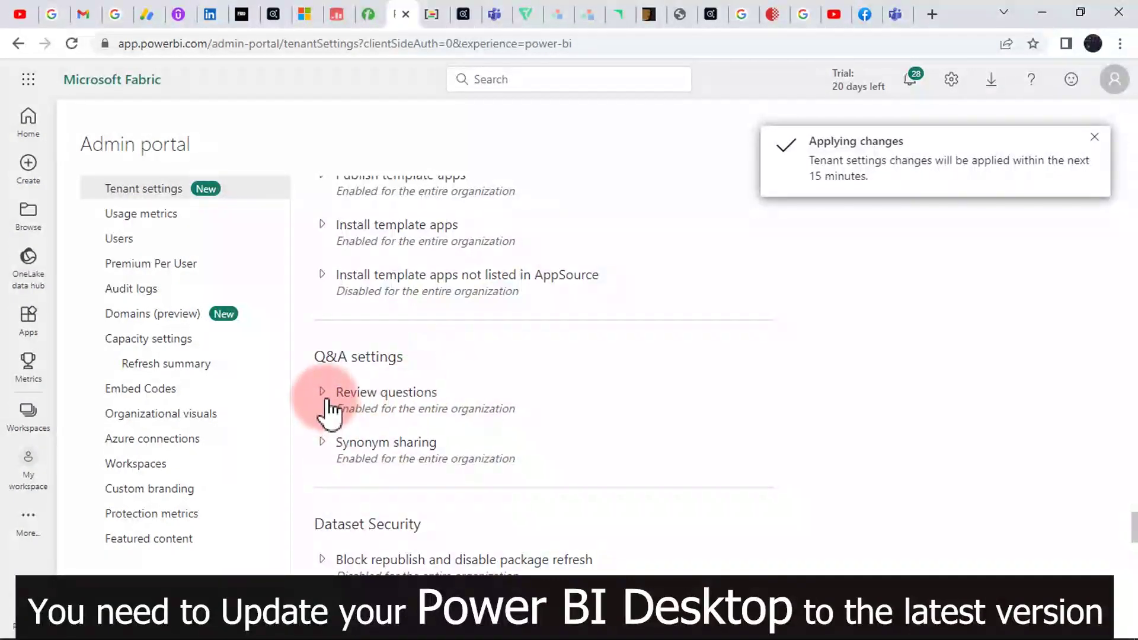
left_click(328, 397)
left_click(359, 466)
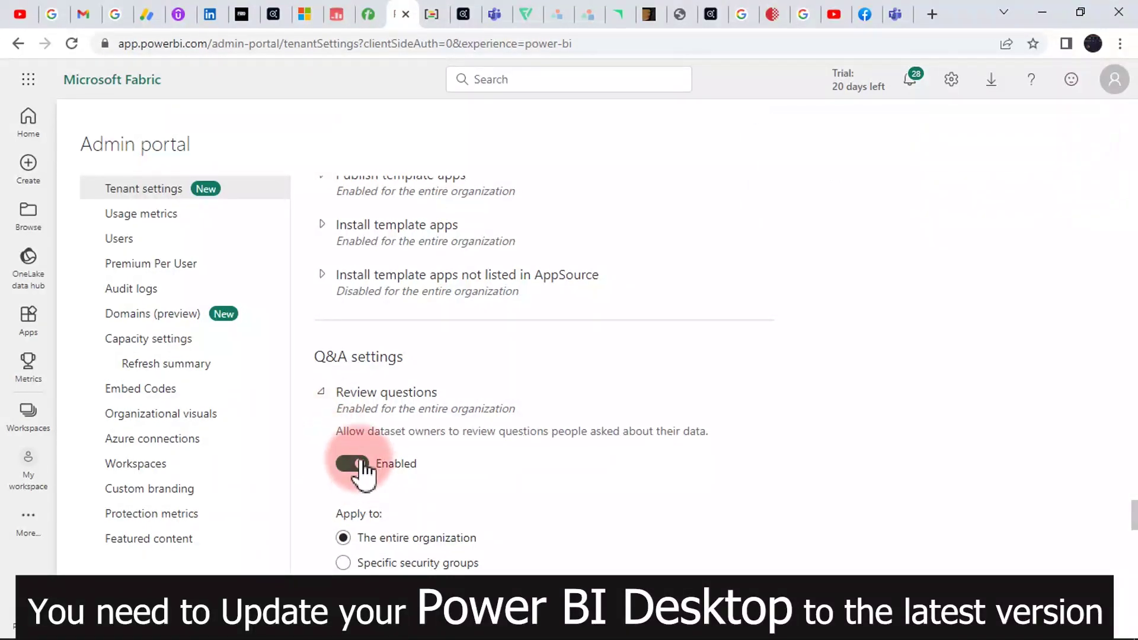
left_click(367, 528)
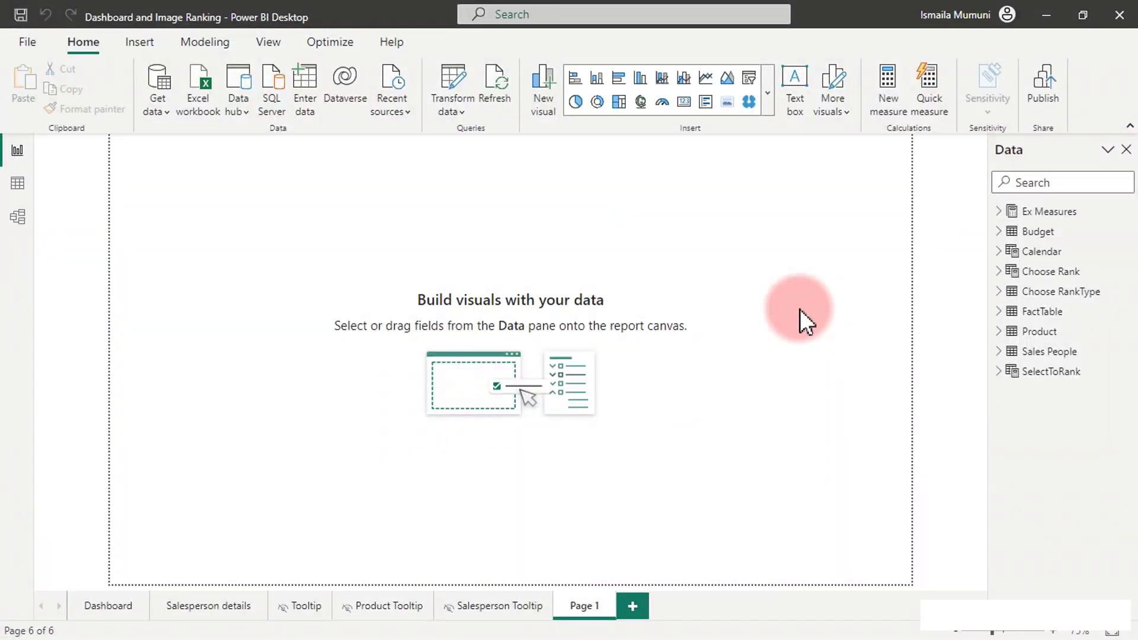
Open Quick measure on the Suggestions with Copilot tab, focus the prompt box, switch to Notepad.
left_click(930, 82)
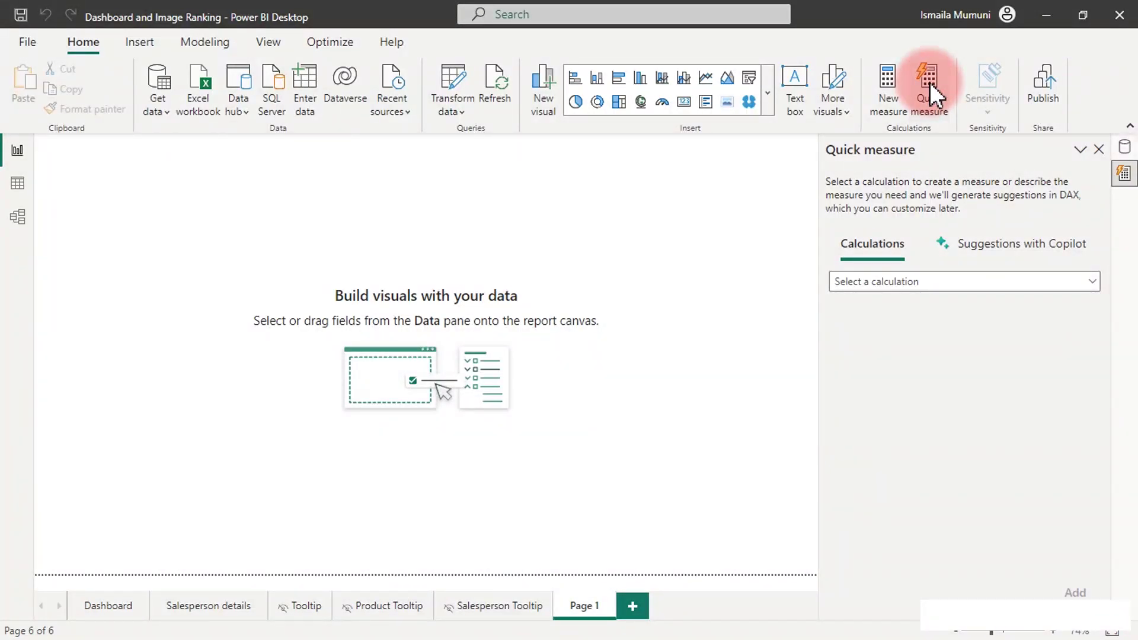
left_click(1021, 261)
left_click(960, 322)
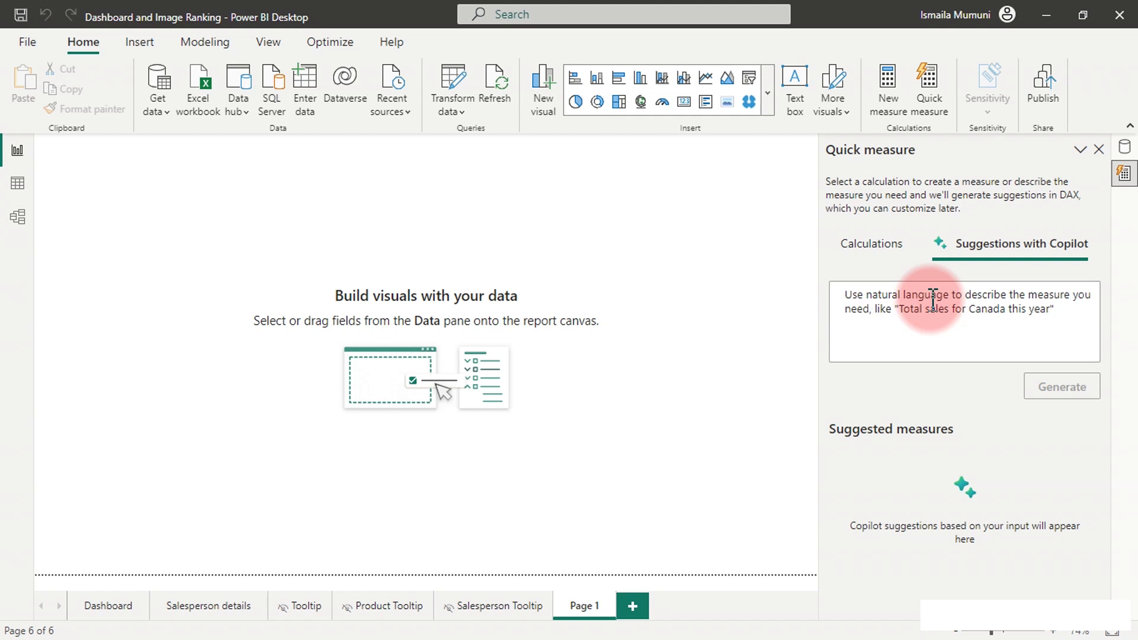
key("alt+Tab")
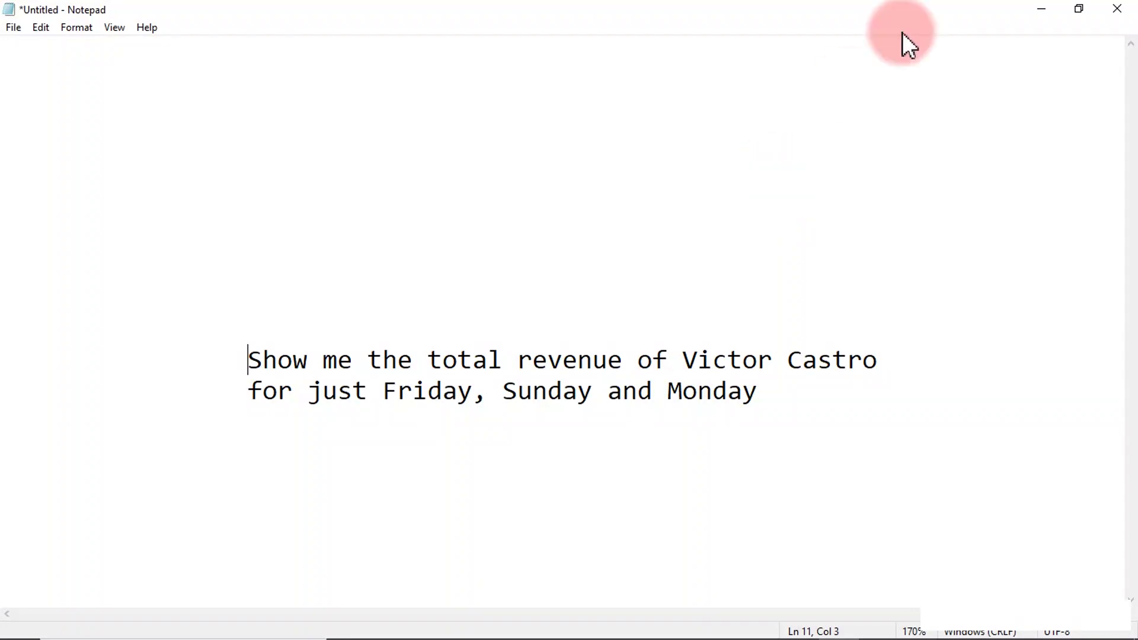
Minimize Notepad to return to Power BI Desktop's Quick measure pane.
left_click(1041, 9)
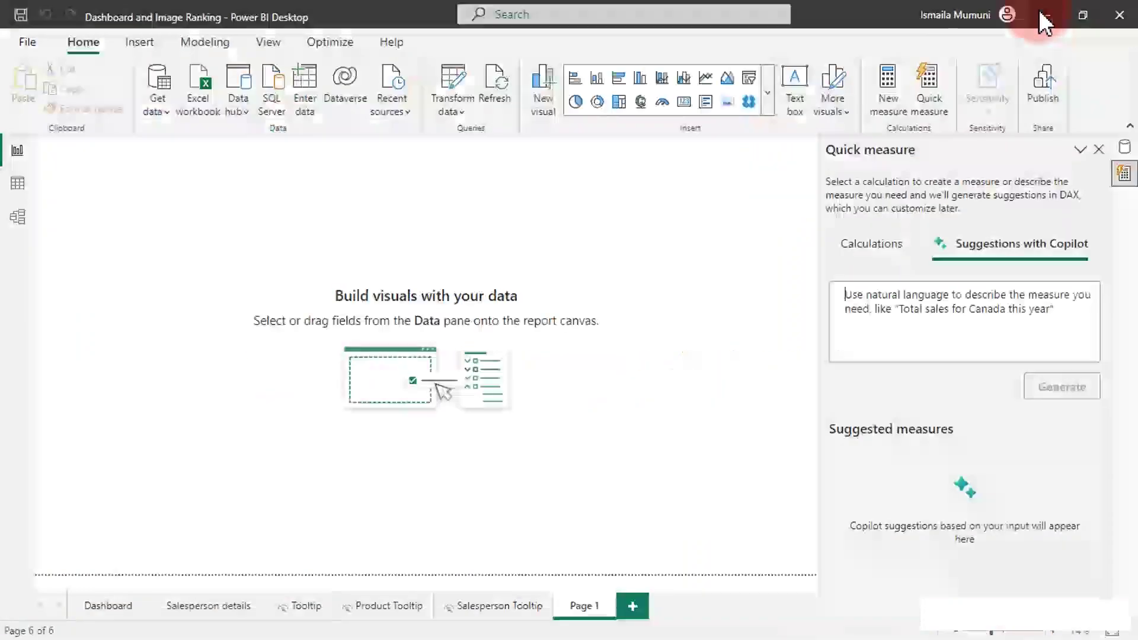
left_click(18, 185)
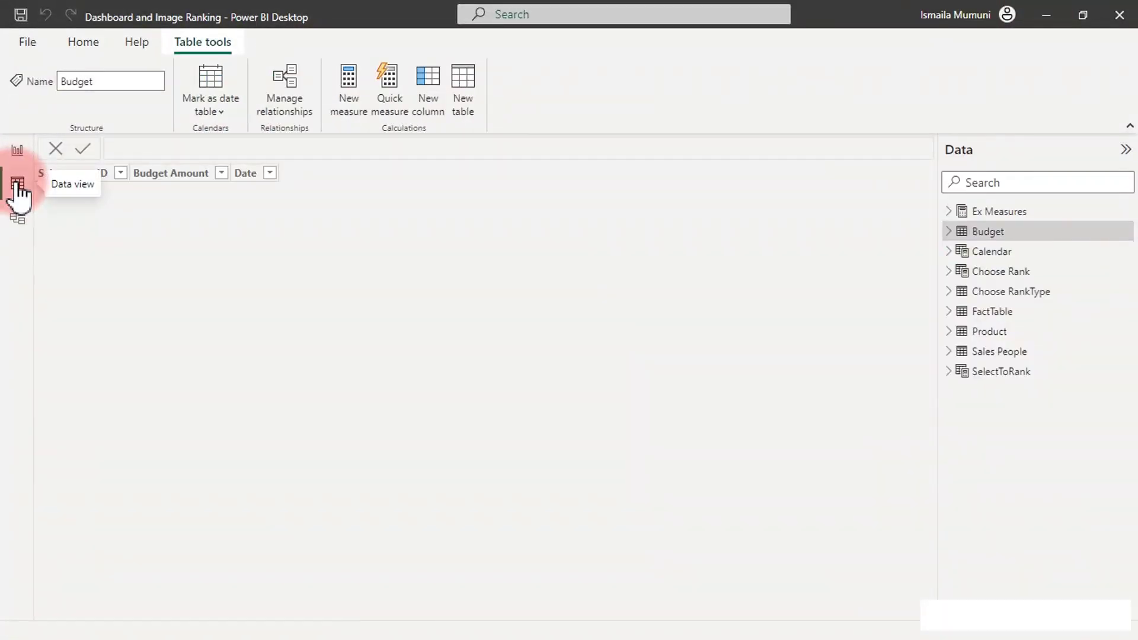
left_click(1004, 313)
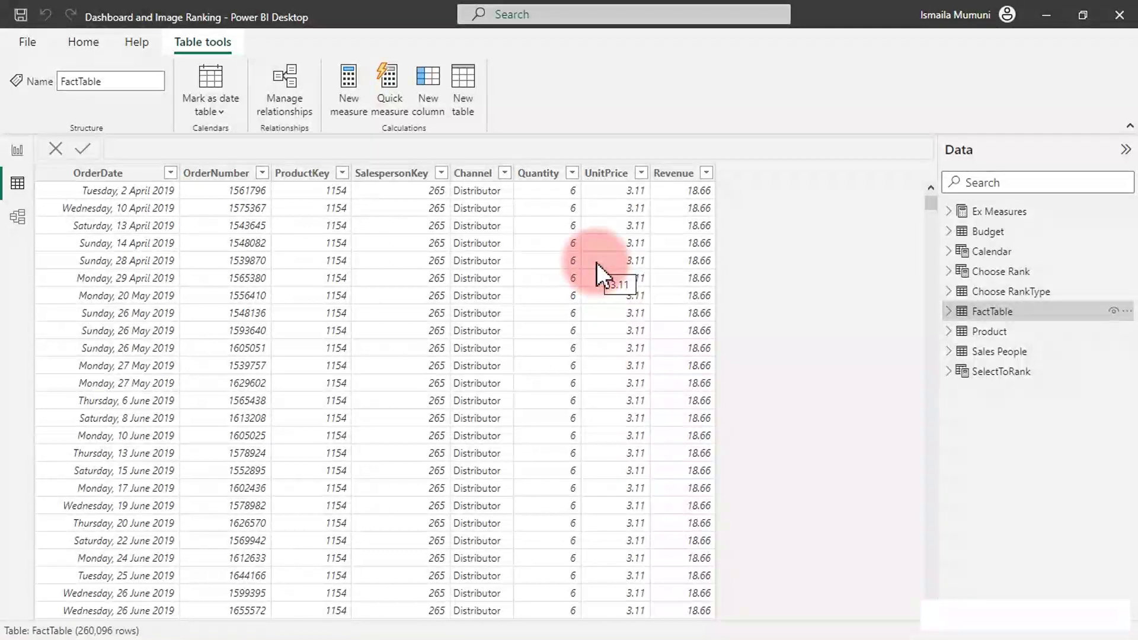
left_click(558, 178)
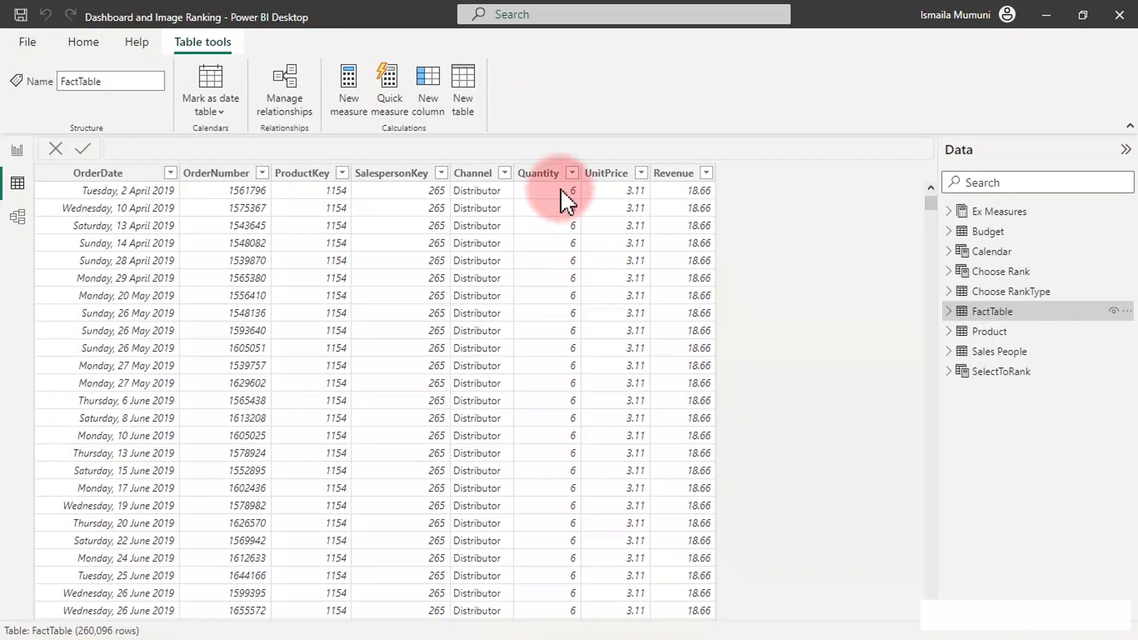
left_click(591, 185)
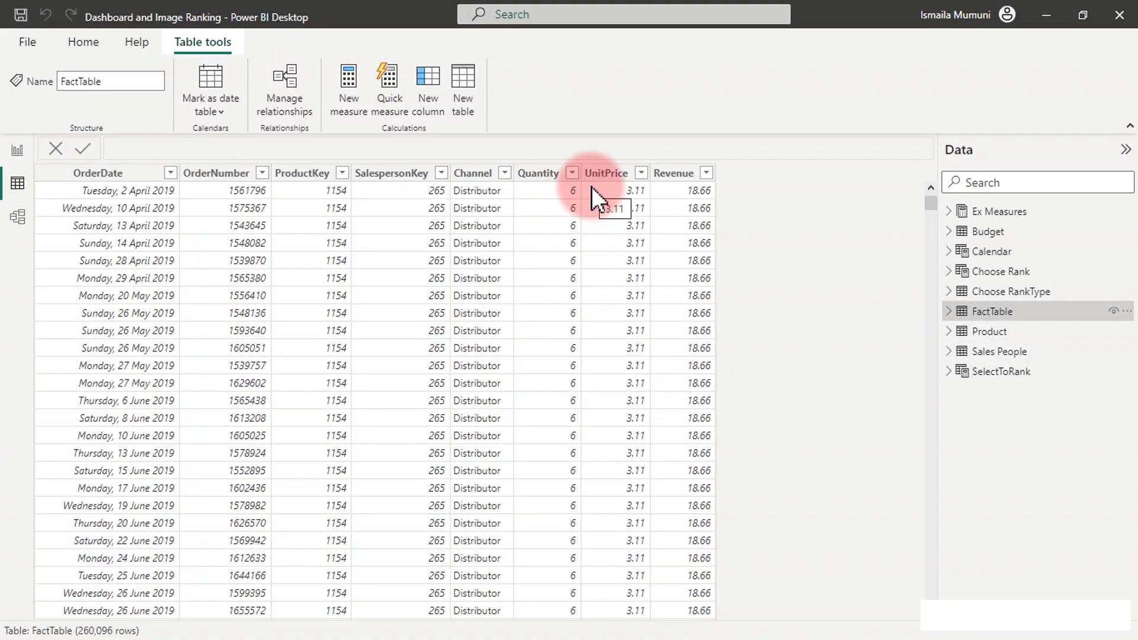
left_click(987, 342)
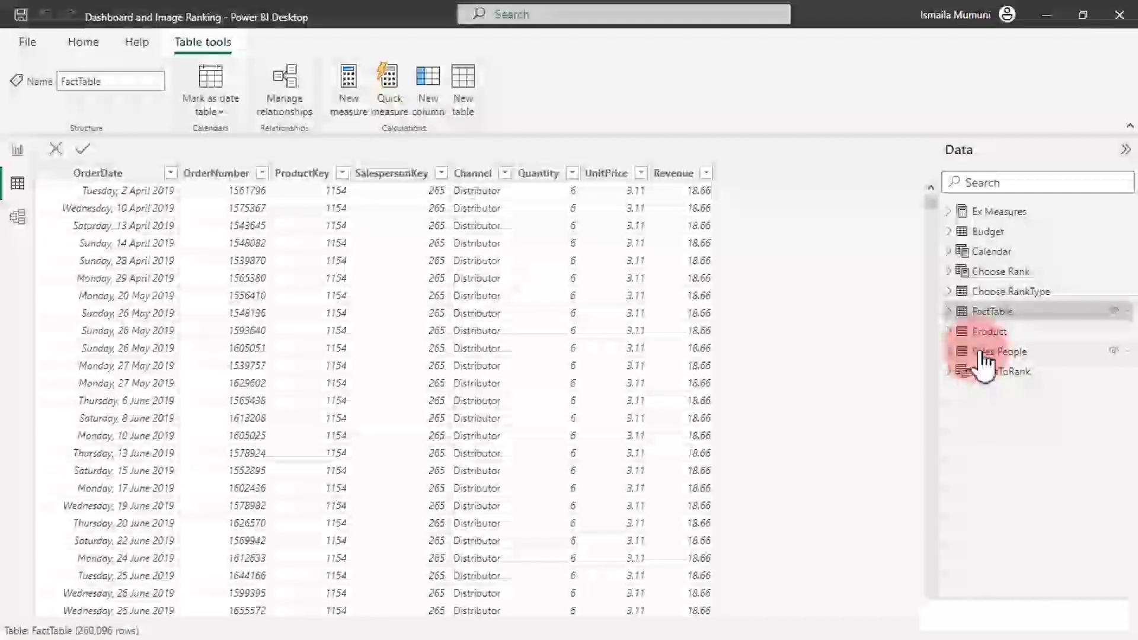
left_click(985, 254)
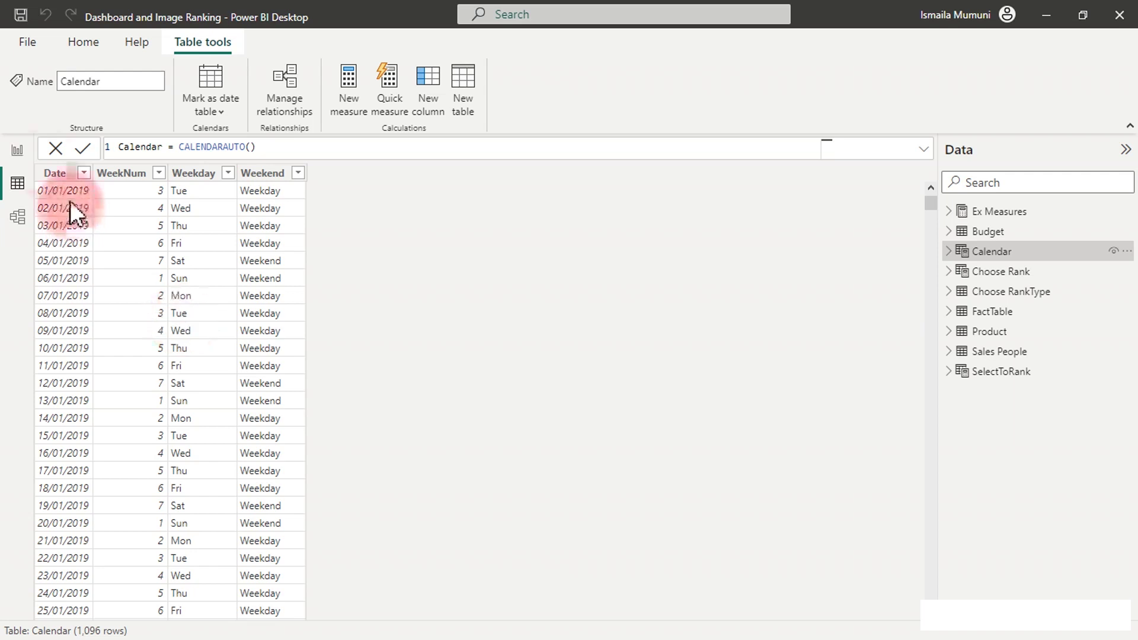
left_click(18, 153)
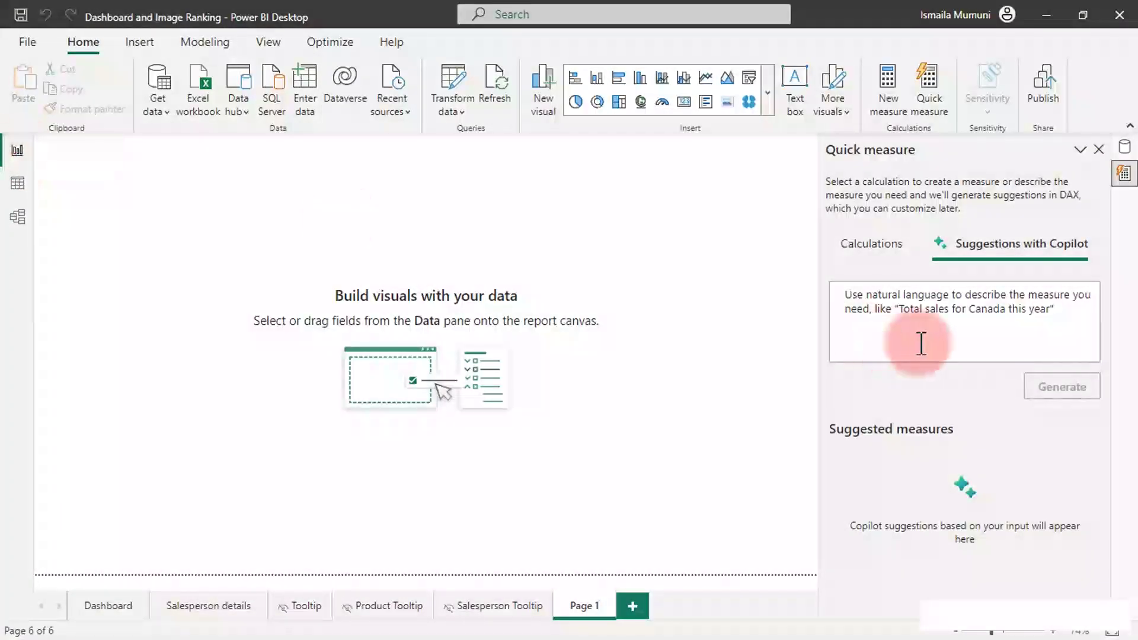
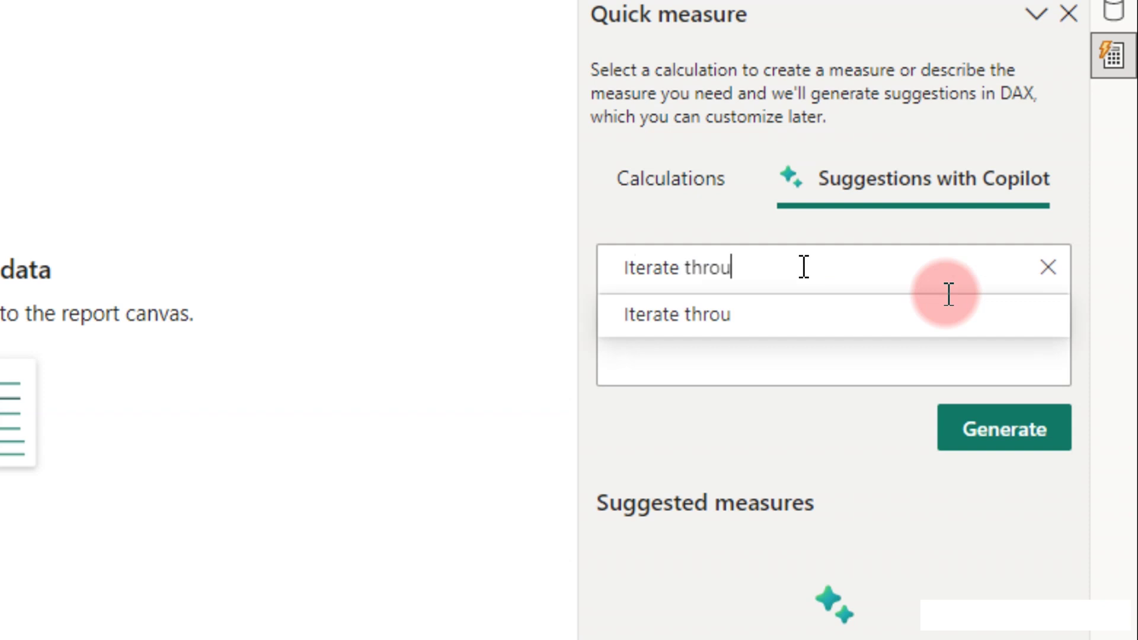
Extend the Copilot prompt with 'through the facttable and multiply', correcting typos along the way.
type("the")
key("BackSpace")
key("BackSpace")
key("BackSpace")
type("he a")
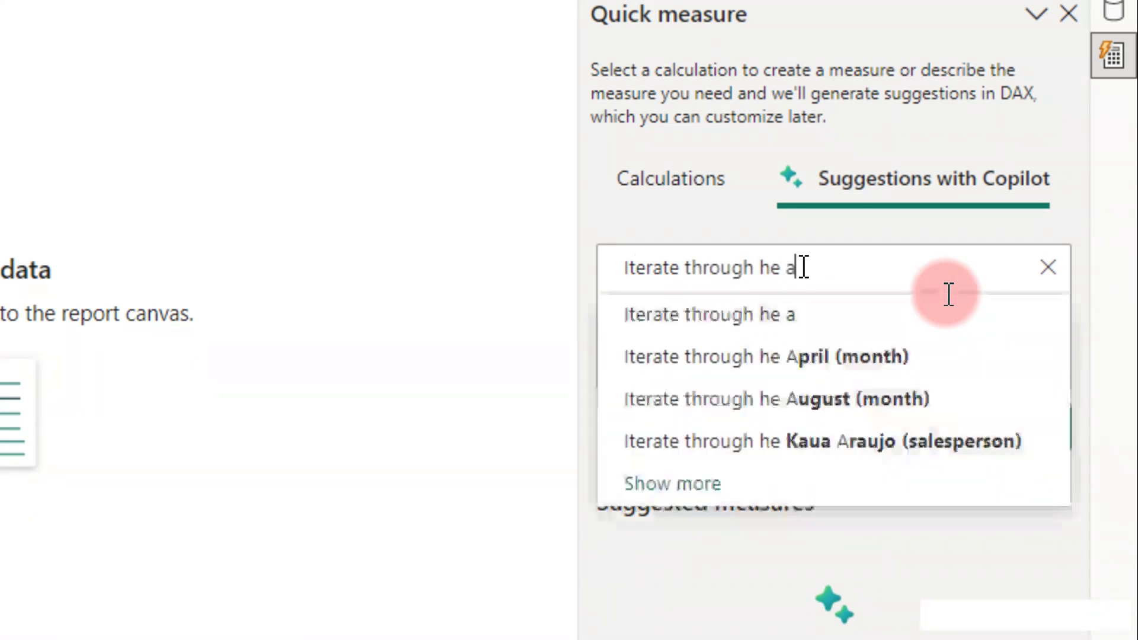
key("BackSpace")
key("BackSpace")
key("BackSpace")
key("BackSpace")
type("the")
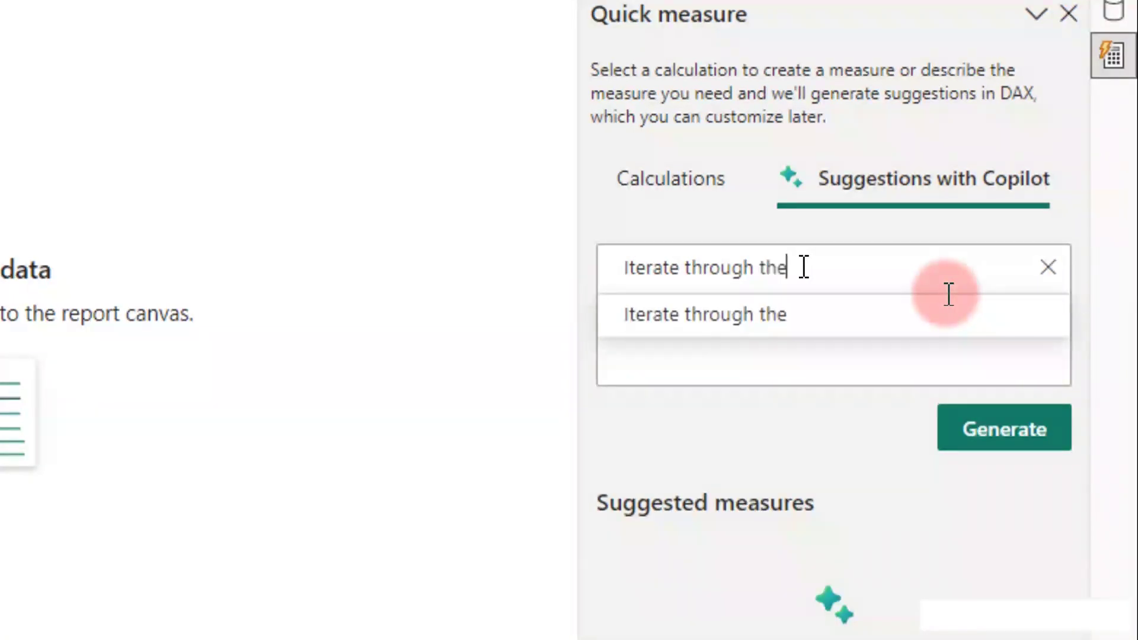
type(" facttabel a")
type("nd")
key("BackSpace")
key("BackSpace")
key("BackSpace")
key("BackSpace")
key("BackSpace")
key("BackSpace")
key("BackSpace")
type("le and multiply")
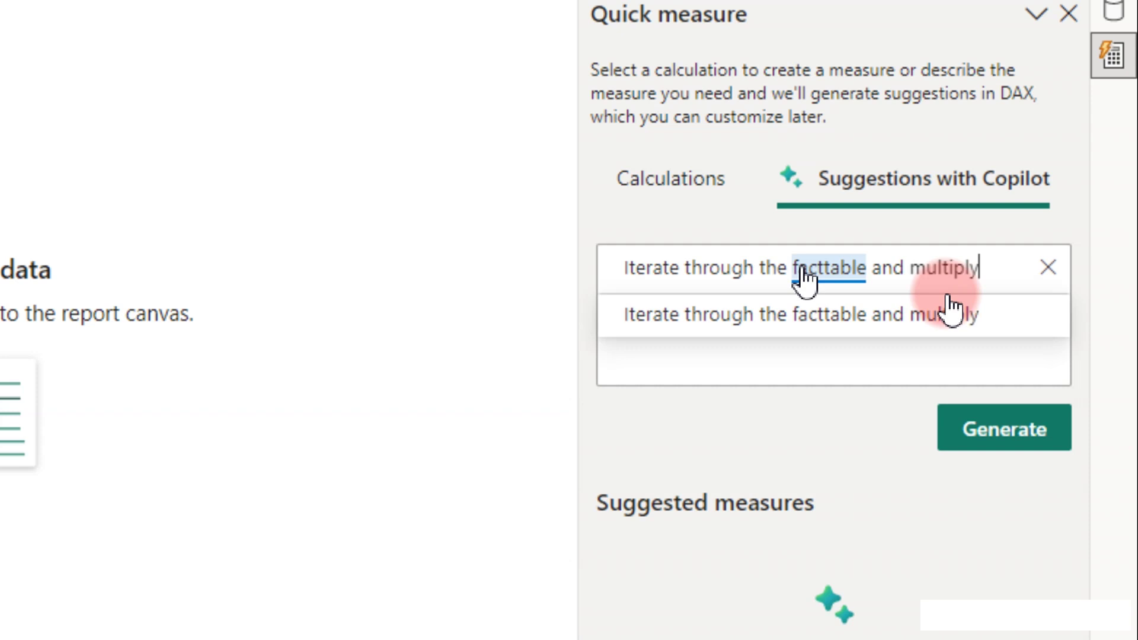
Finish the prompt with 'quantity by unit price' and dismiss the autocomplete suggestions.
key("BackSpace")
key("BackSpace")
type("y quantity")
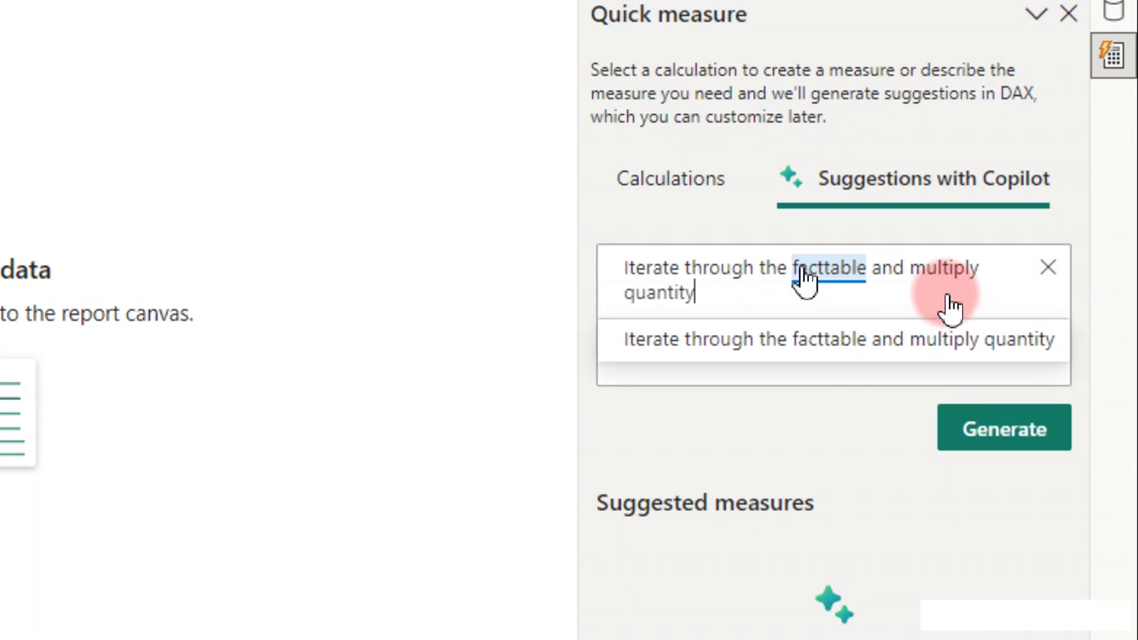
type(" b")
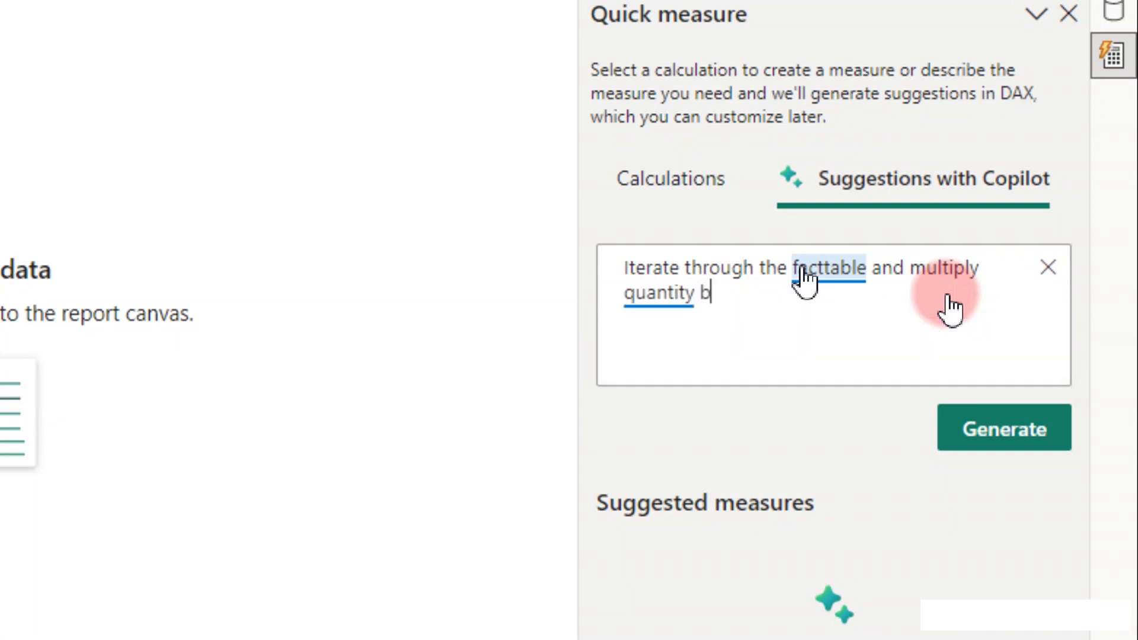
type("y re")
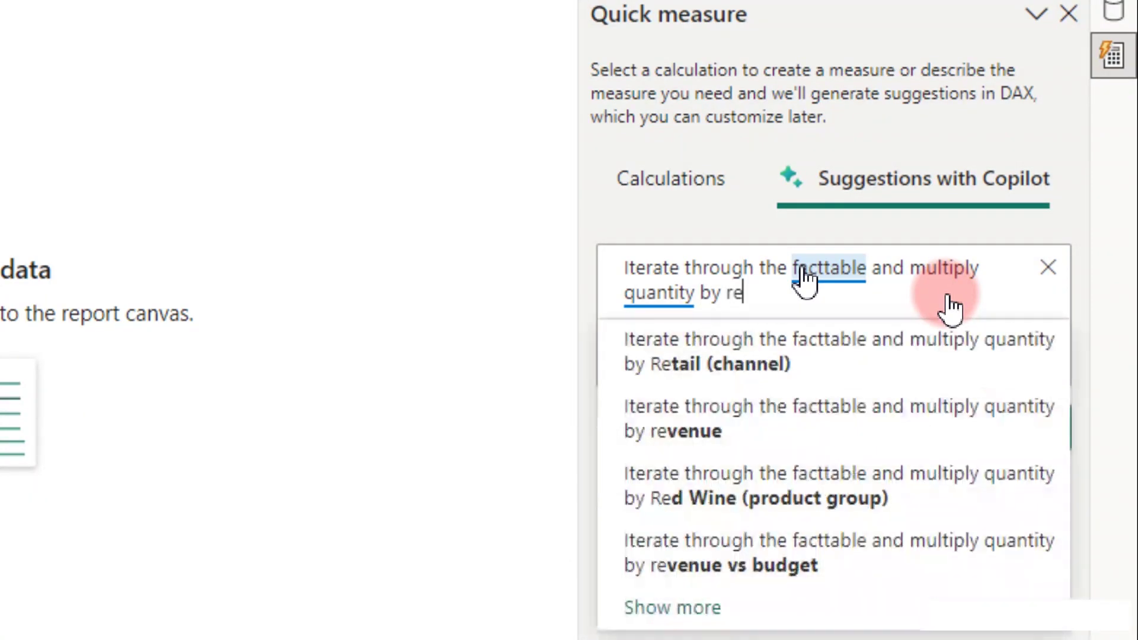
key("BackSpace")
key("BackSpace")
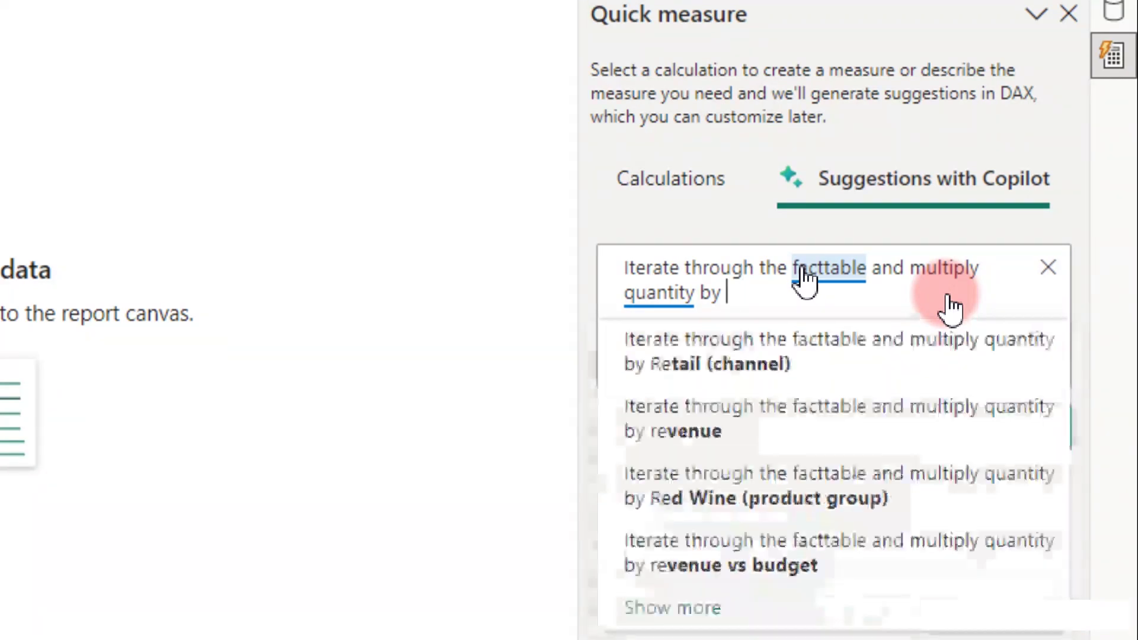
type("unt")
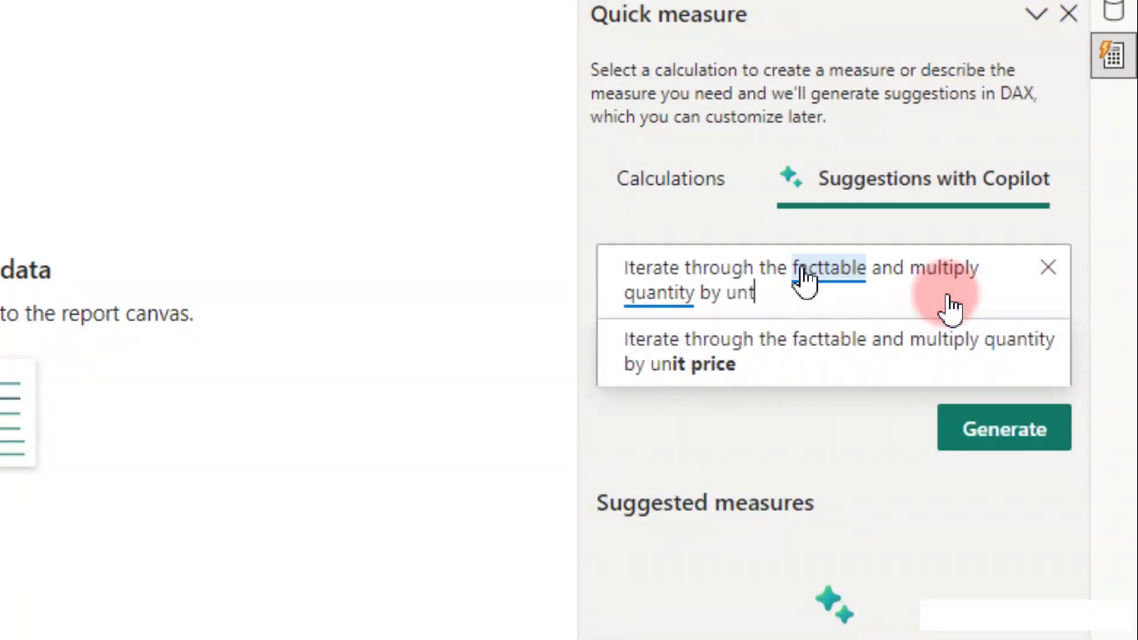
key("BackSpace")
type("i")
type("t pric")
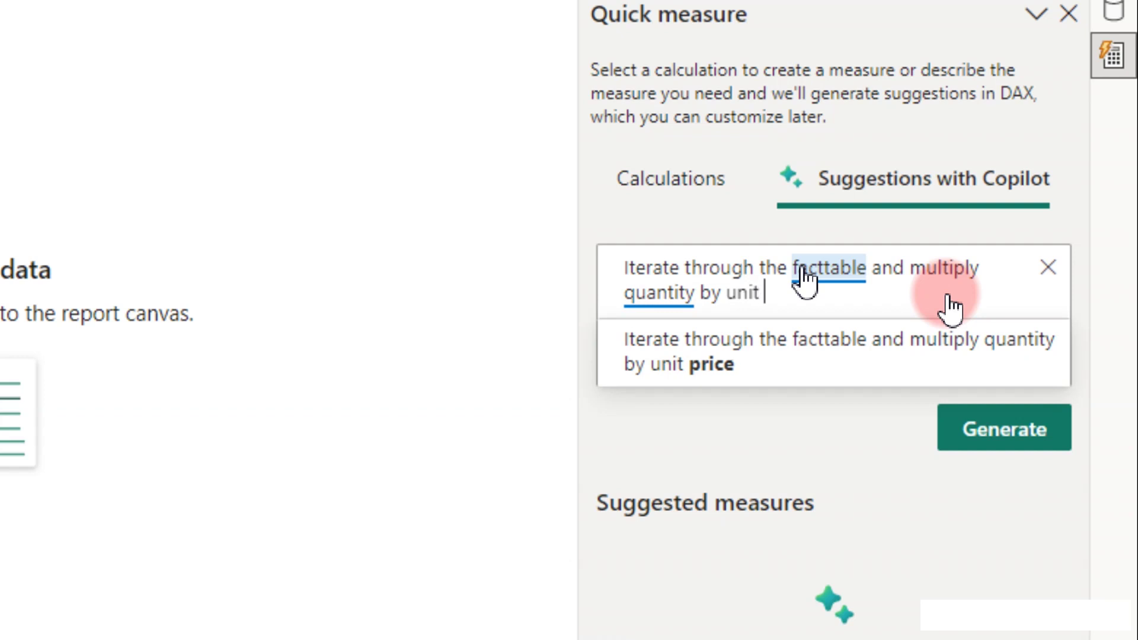
type("e")
left_click(939, 343)
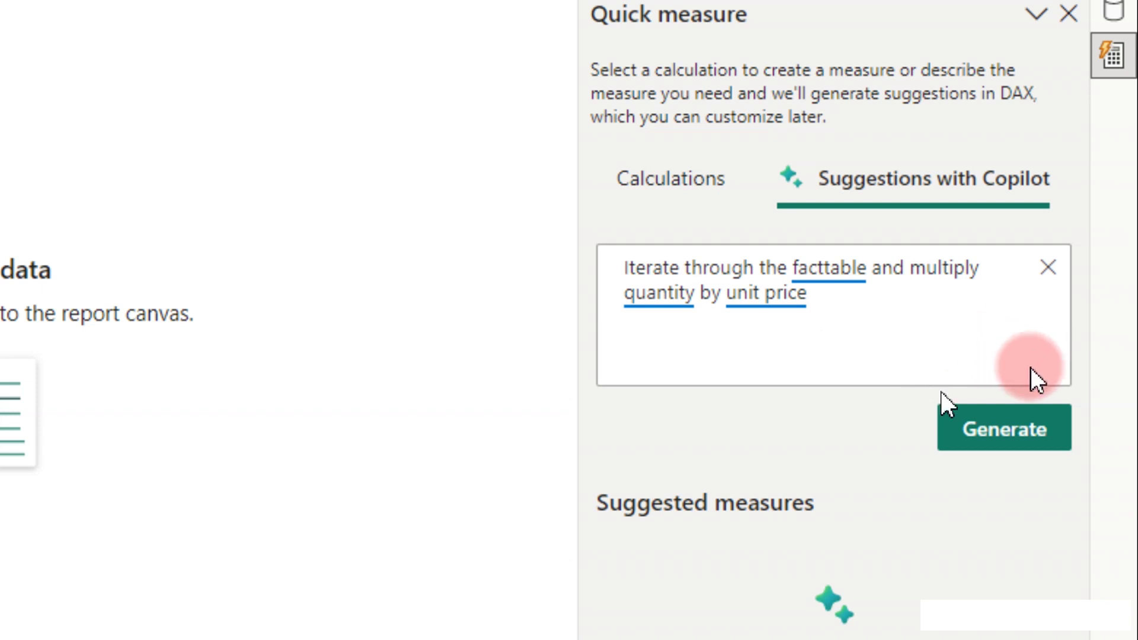
Generate suggestions and add Copilot's SUMX of Quantity × UnitPrice measure, previewing 17909232.49.
left_click(981, 430)
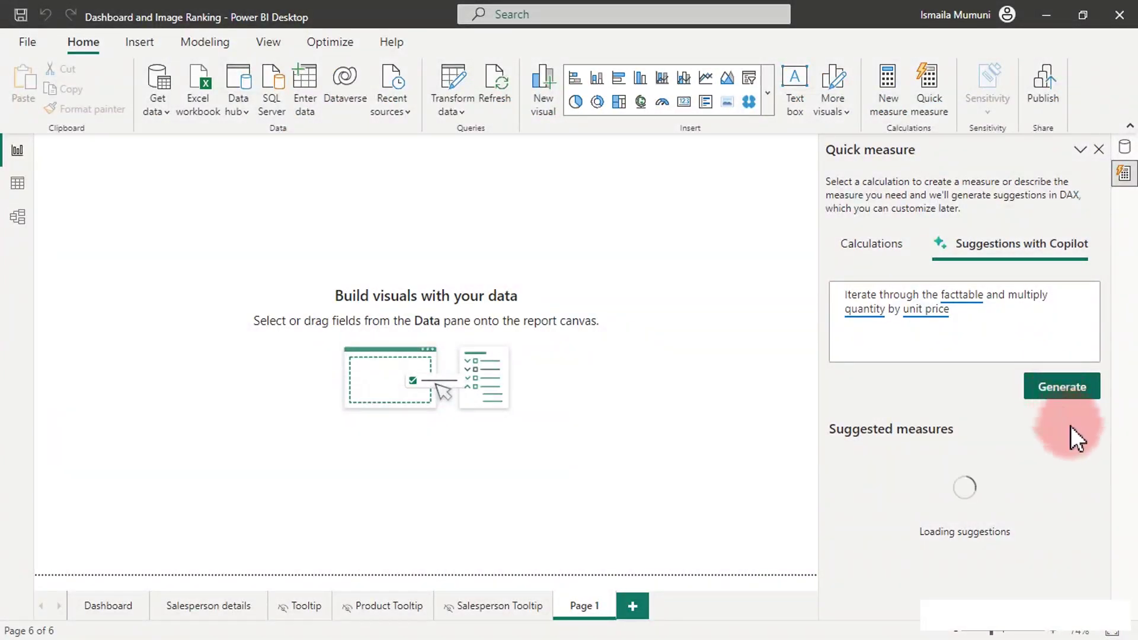
left_click_drag(1106, 415, 1107, 553)
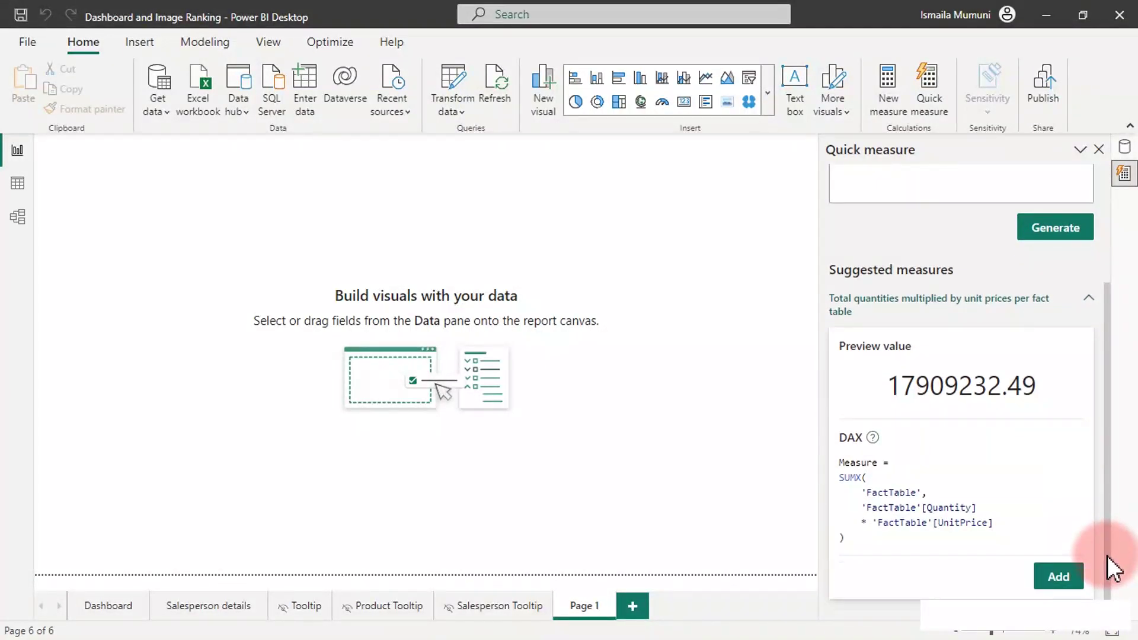
left_click(1066, 585)
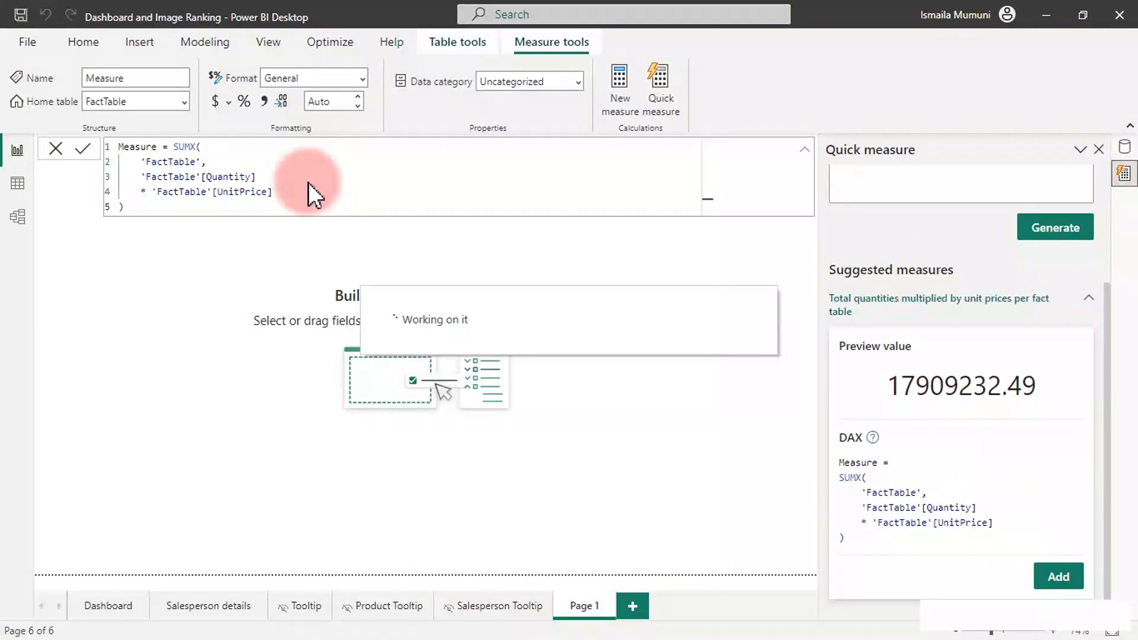
Open the new measure's formula and retype the opening parenthesis after SUMX.
left_click(290, 190)
scroll(290, 189, "up", 3)
scroll(290, 189, "up", 3)
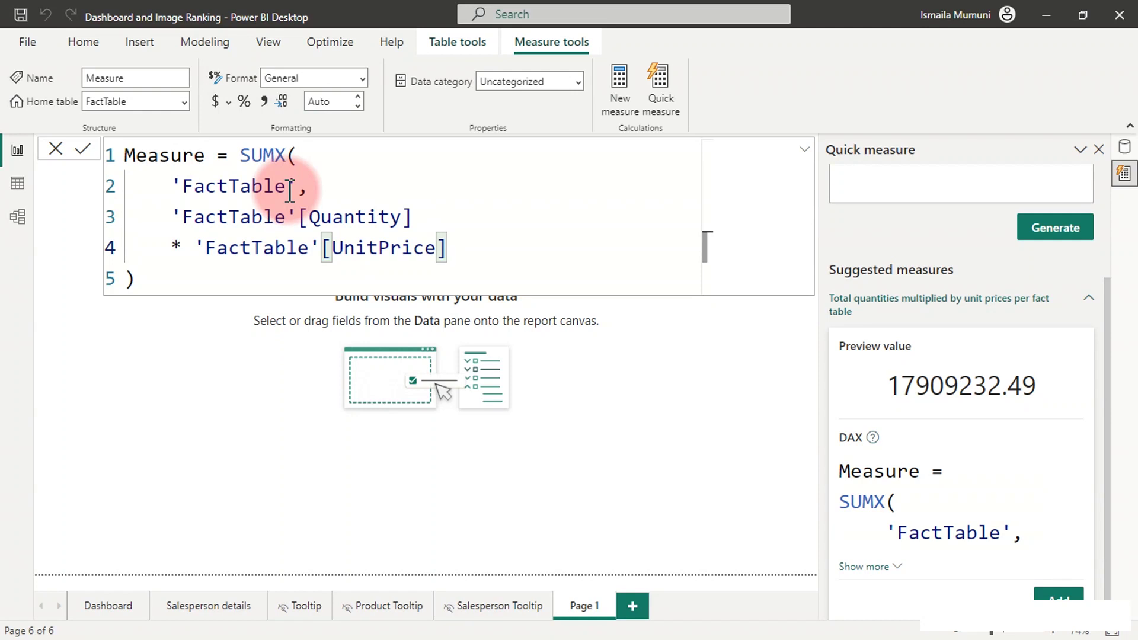
left_click(302, 156)
key("BackSpace")
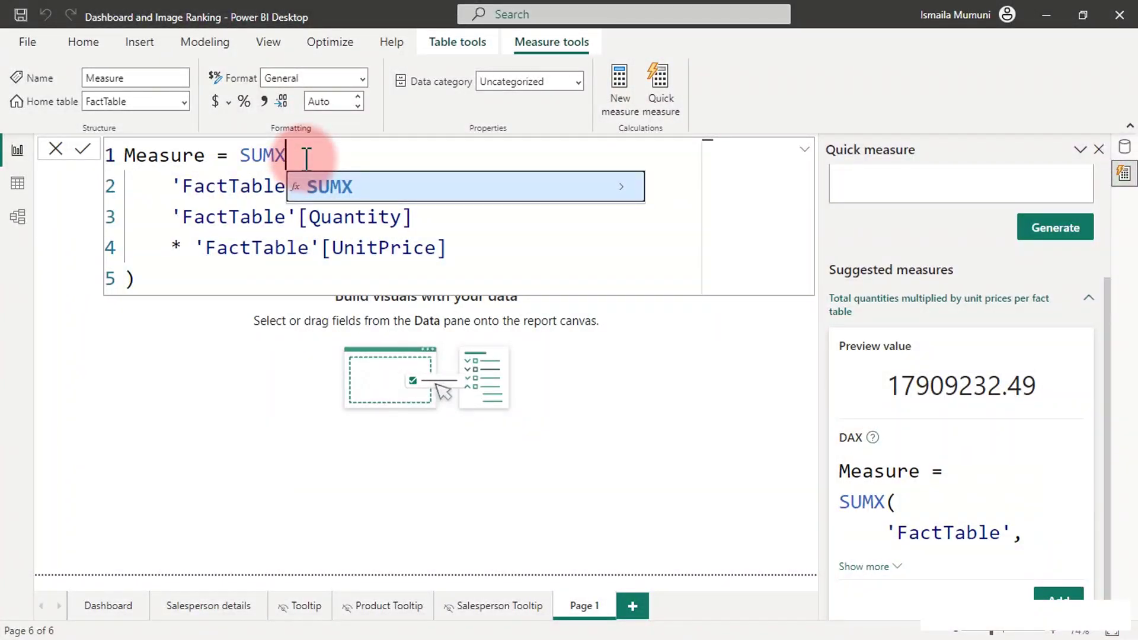
type("(")
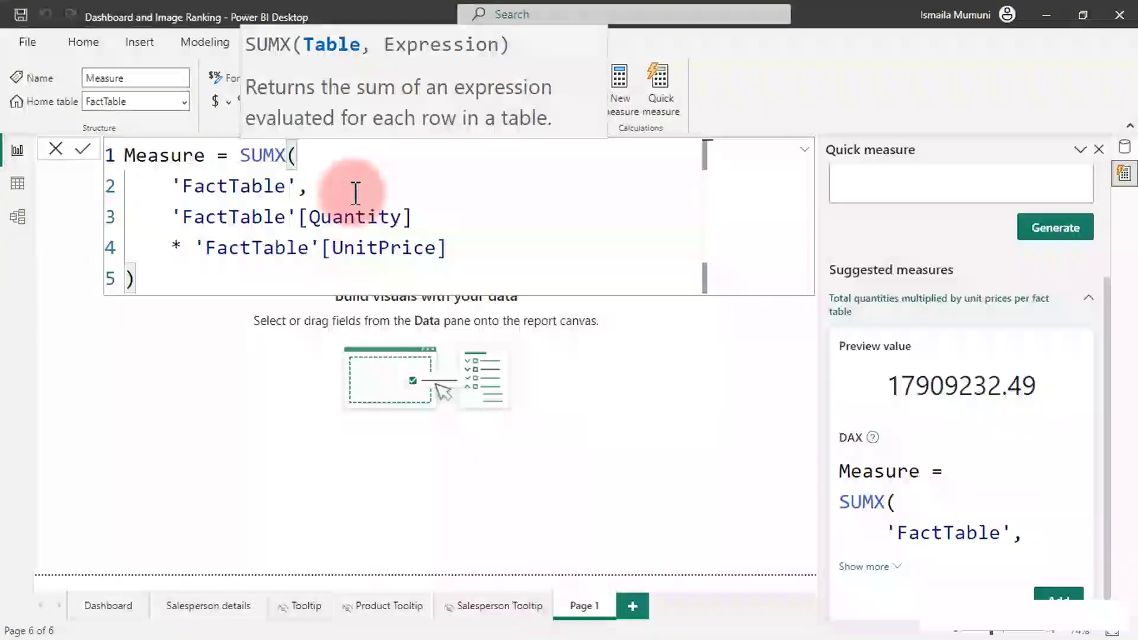
Replace the default name 'Measure' with 'Total Sales' and commit the formula.
left_click(205, 156)
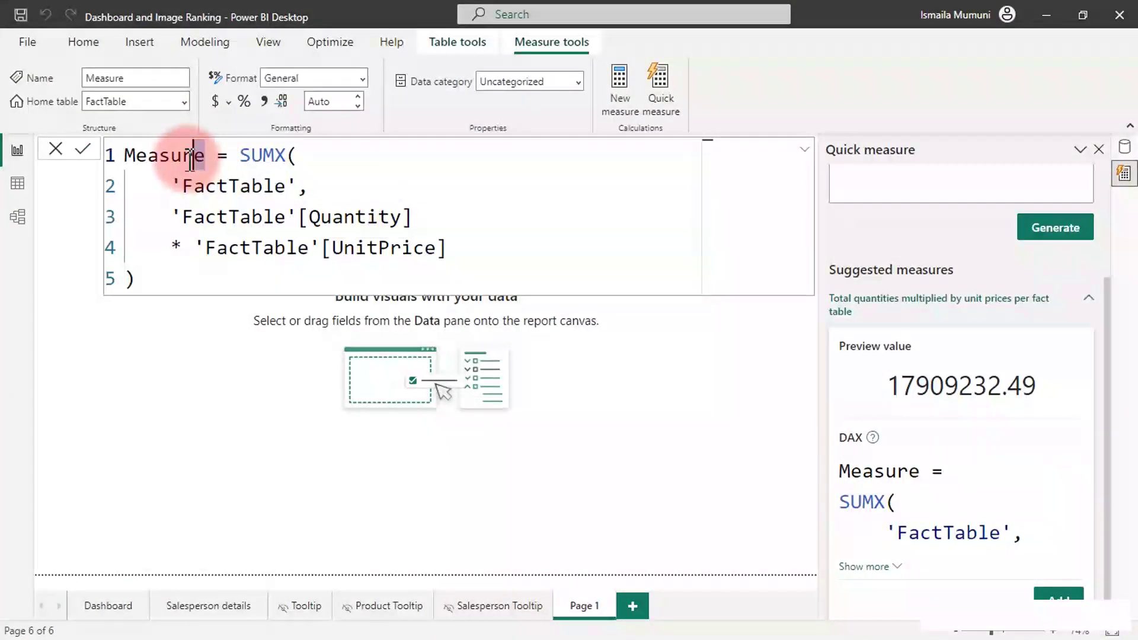
left_click(138, 155)
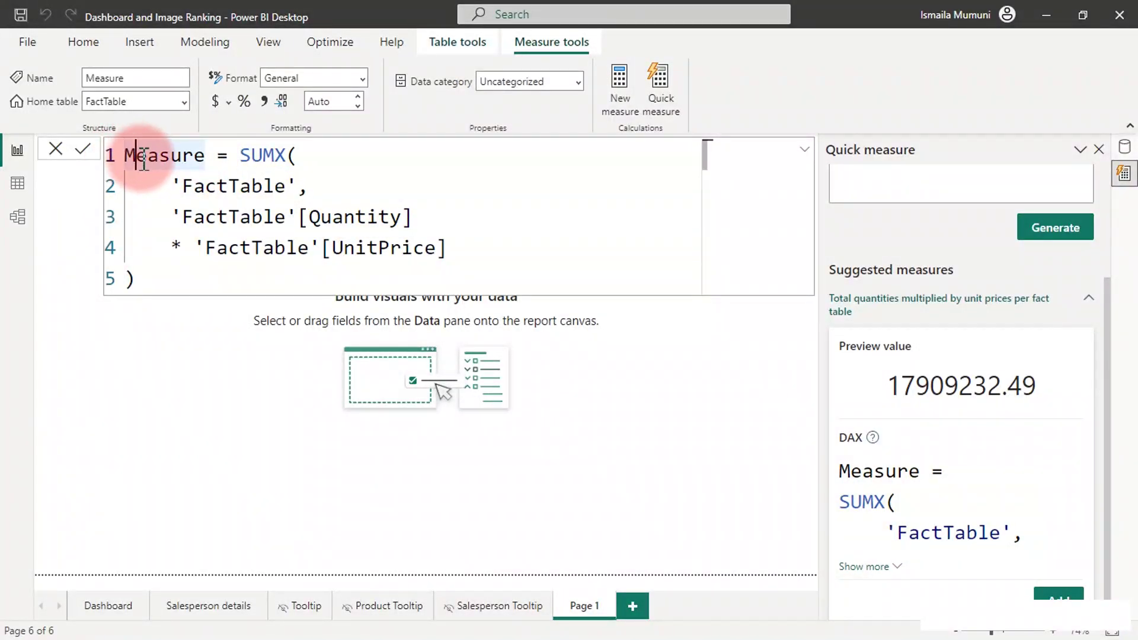
double_click(144, 158)
type("Total Sale")
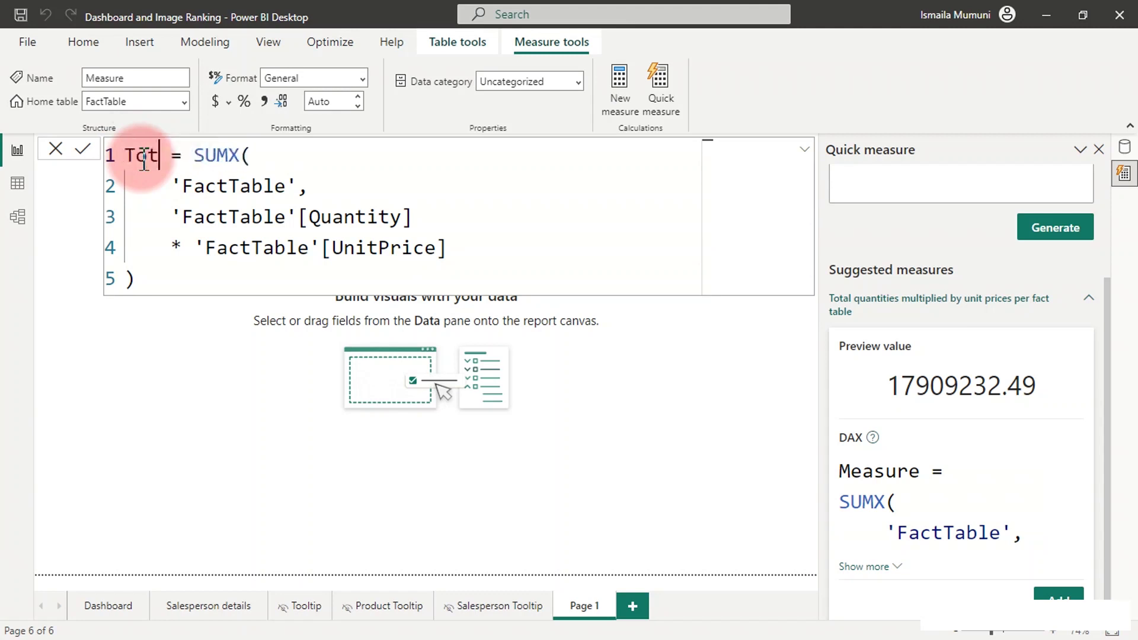
type("s")
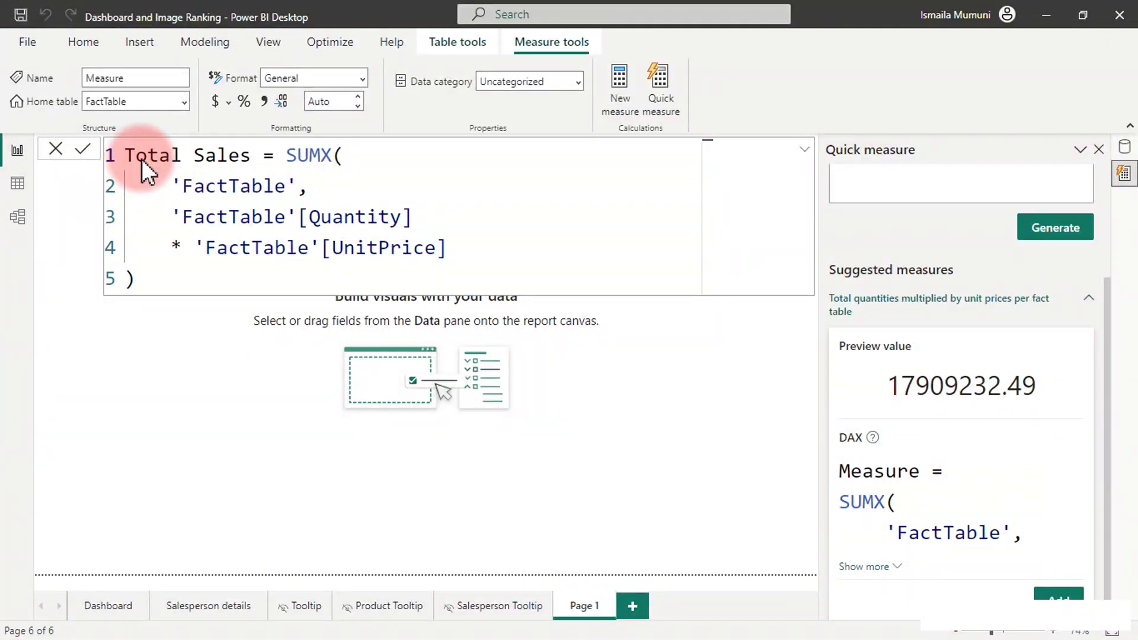
key("Return")
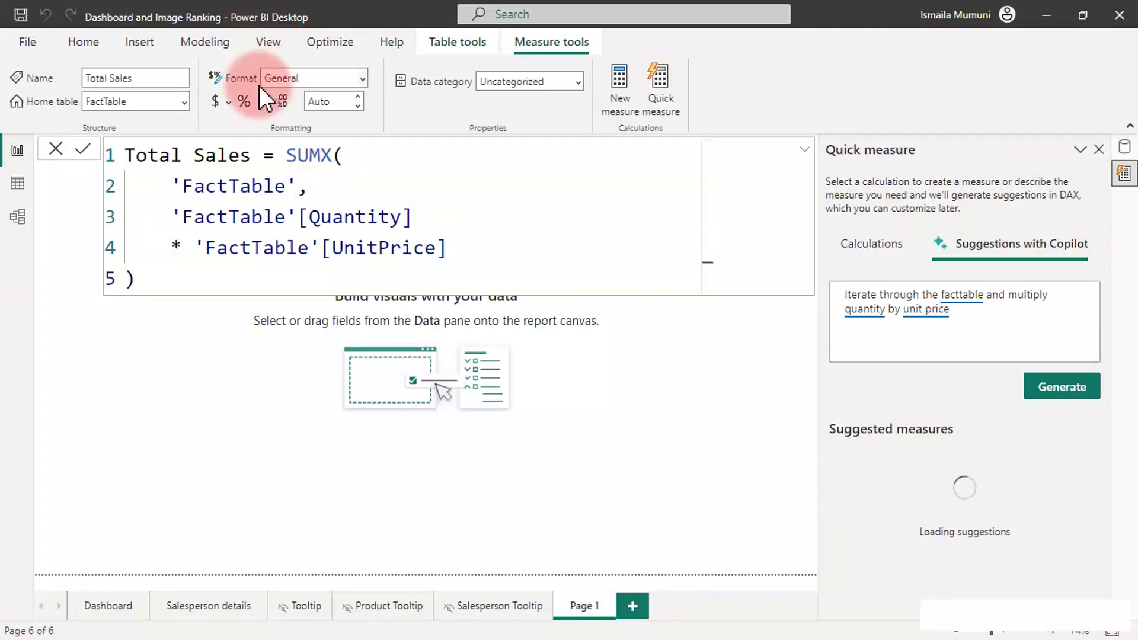
Apply the $ currency format with 0 decimal places to Total Sales, then show the Data pane.
left_click(219, 101)
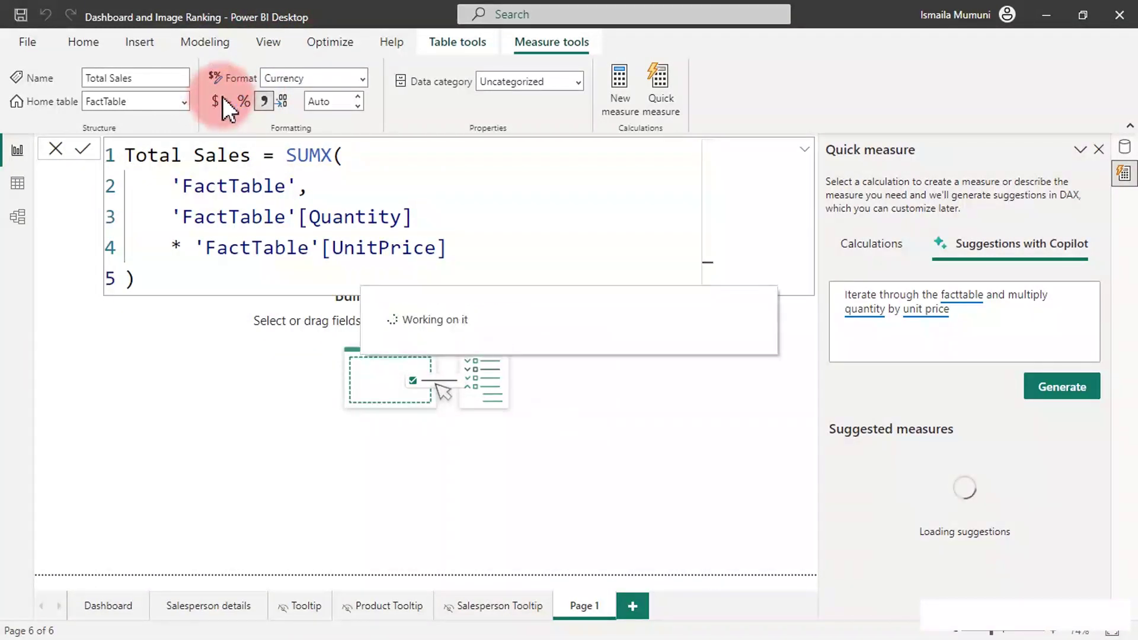
left_click(324, 102)
left_click(323, 104)
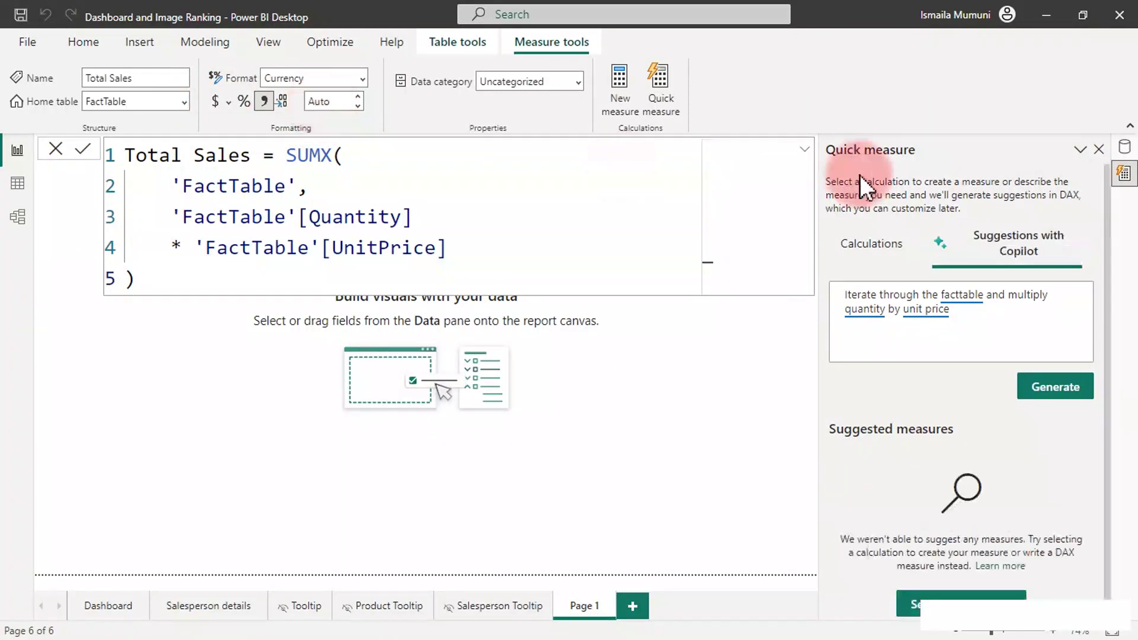
left_click(1124, 176)
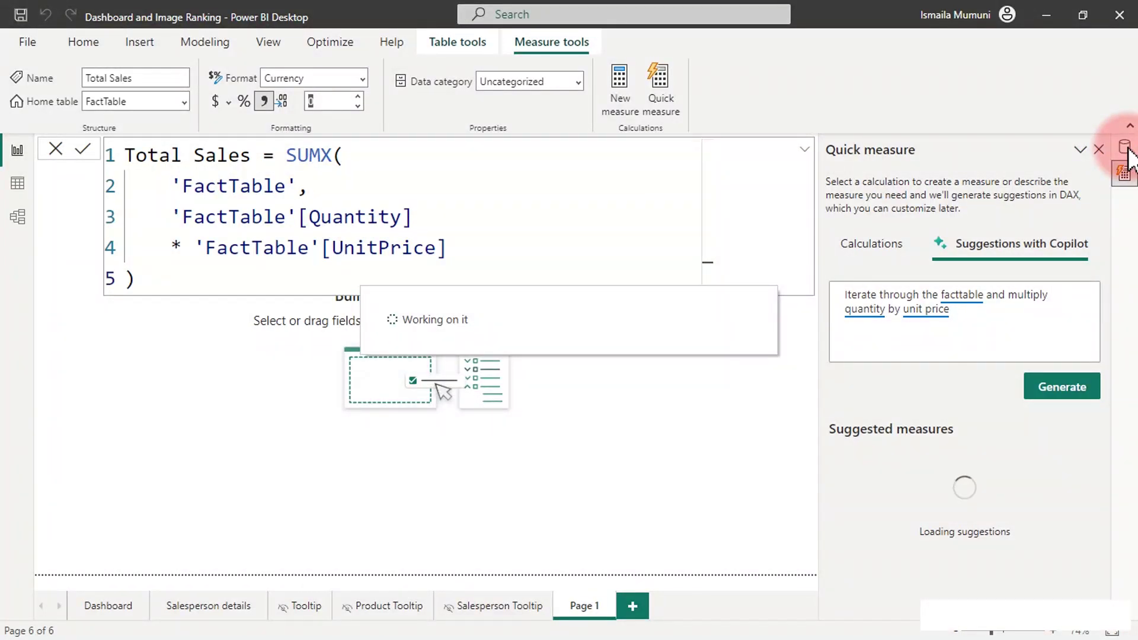
left_click(1126, 150)
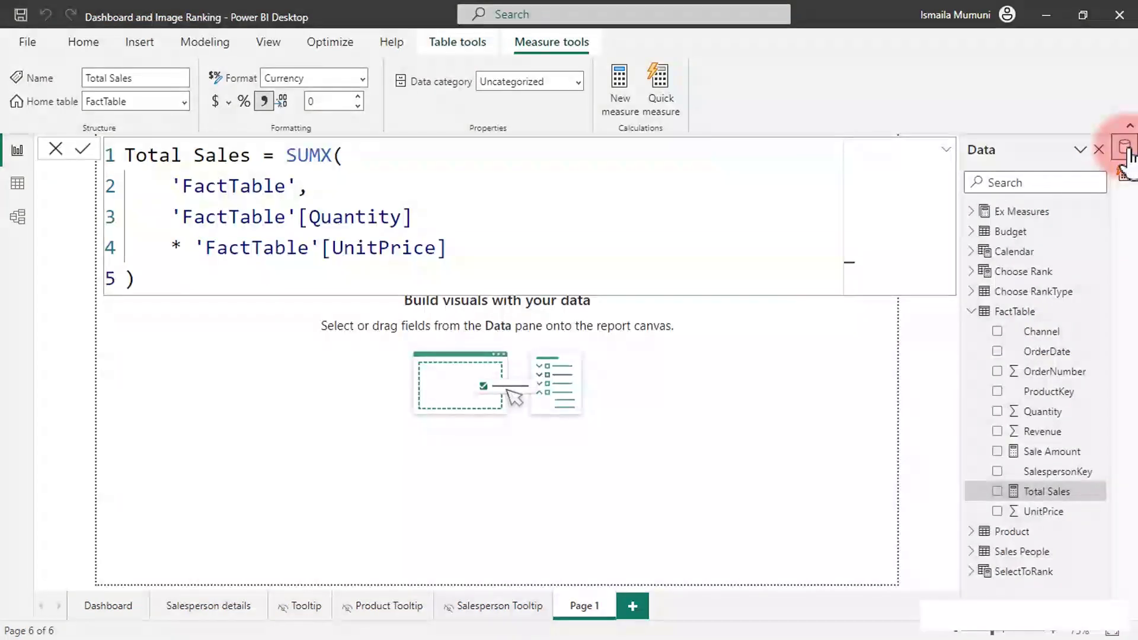
Add Total Sales as a card, move it to the page's lower left, and make it wider and shorter.
left_click(588, 464)
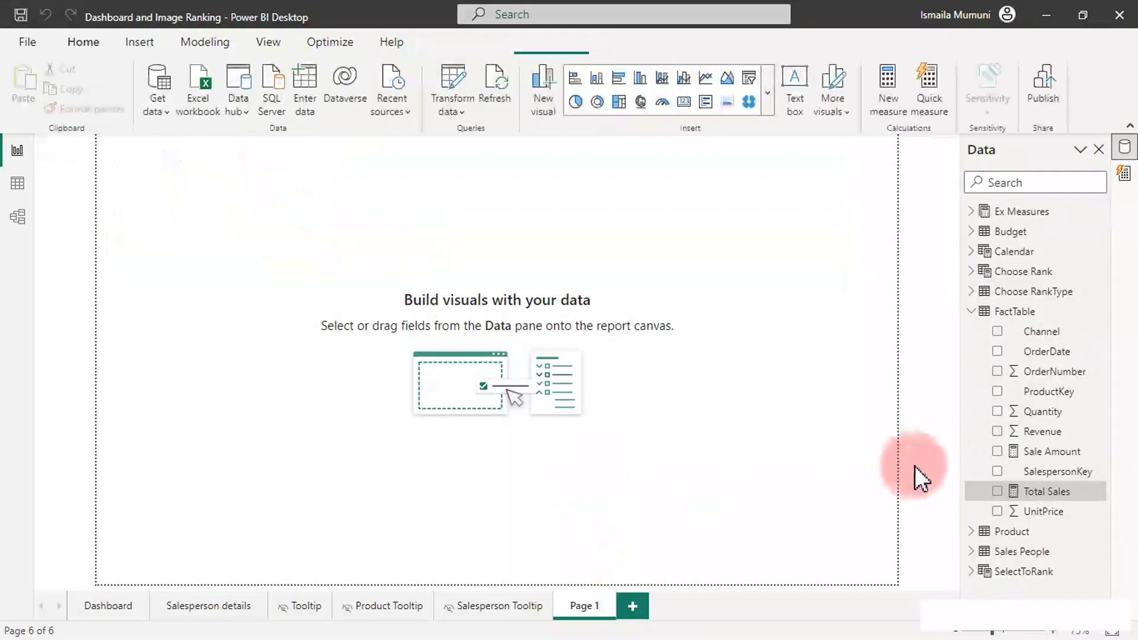
left_click(998, 492)
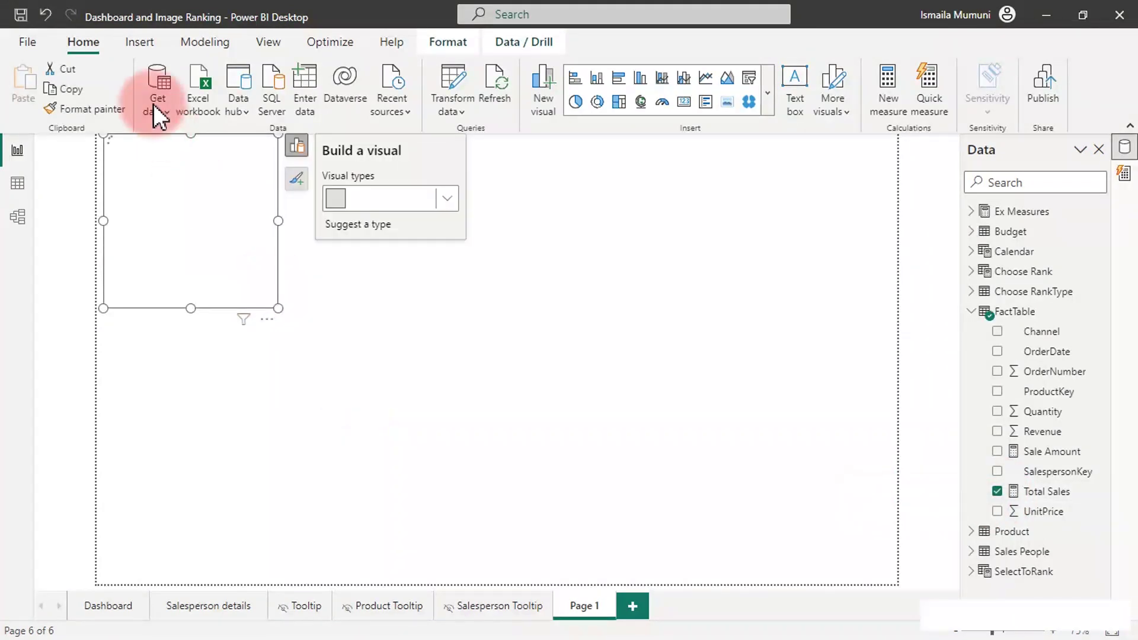
left_click_drag(156, 159, 158, 433)
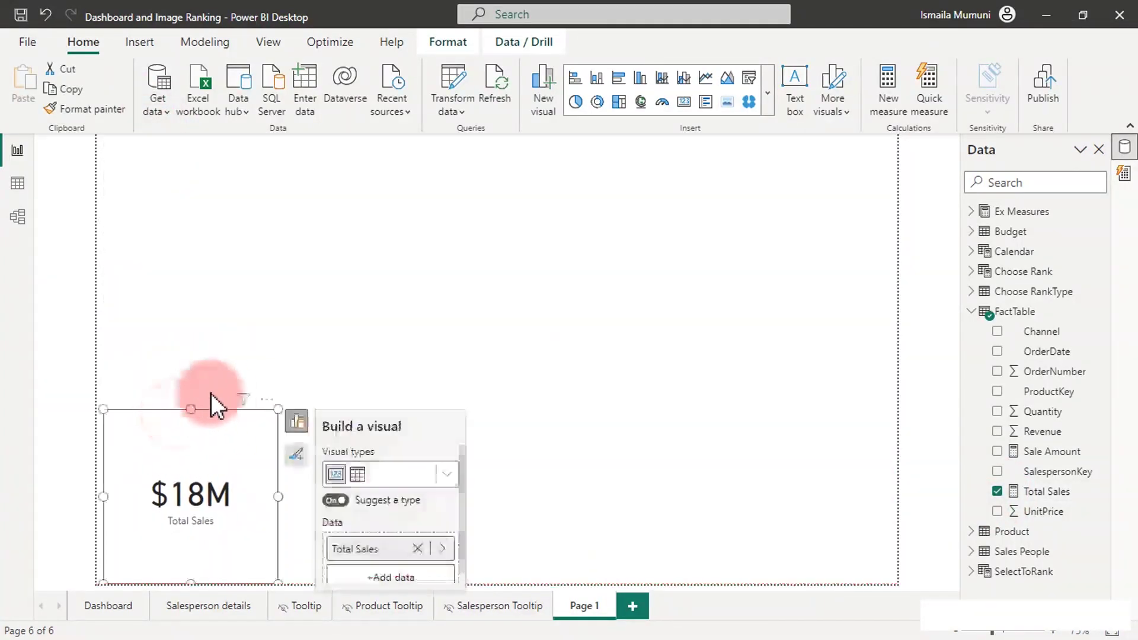
left_click_drag(276, 408, 377, 515)
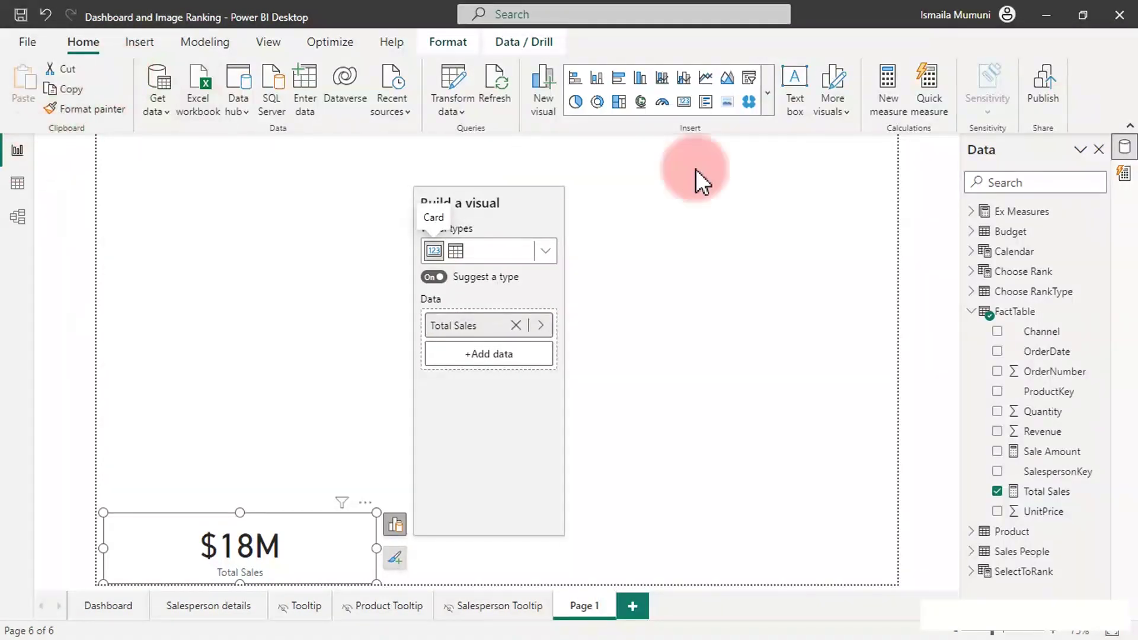
Open Quick measure, clear the old Copilot prompt, and ask for the sales manager's total sales.
left_click(1126, 180)
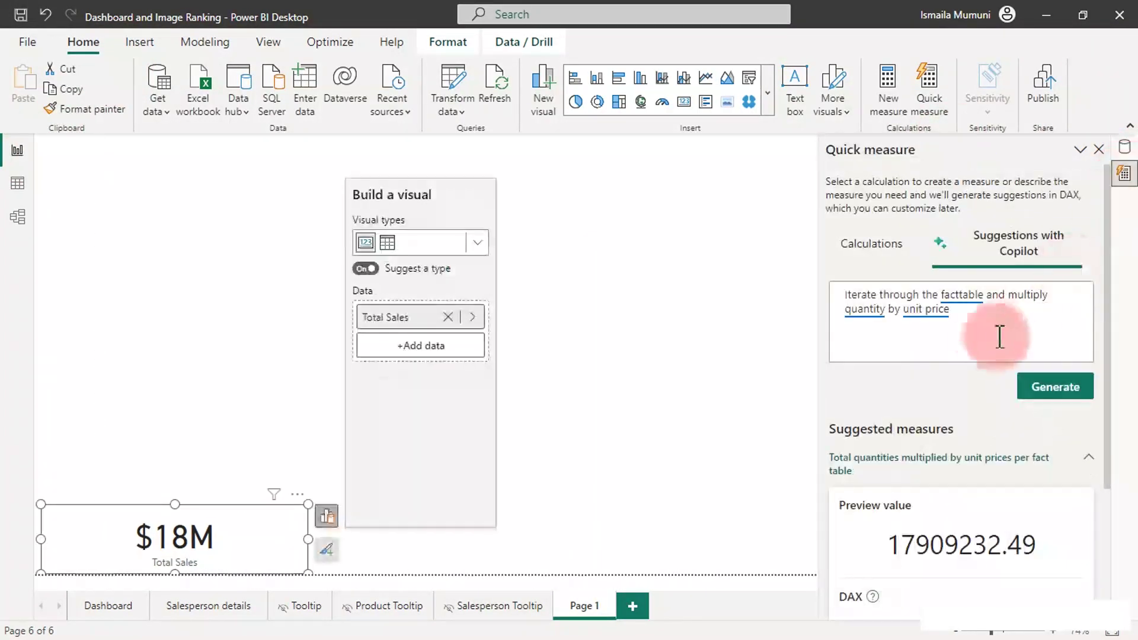
left_click(986, 315)
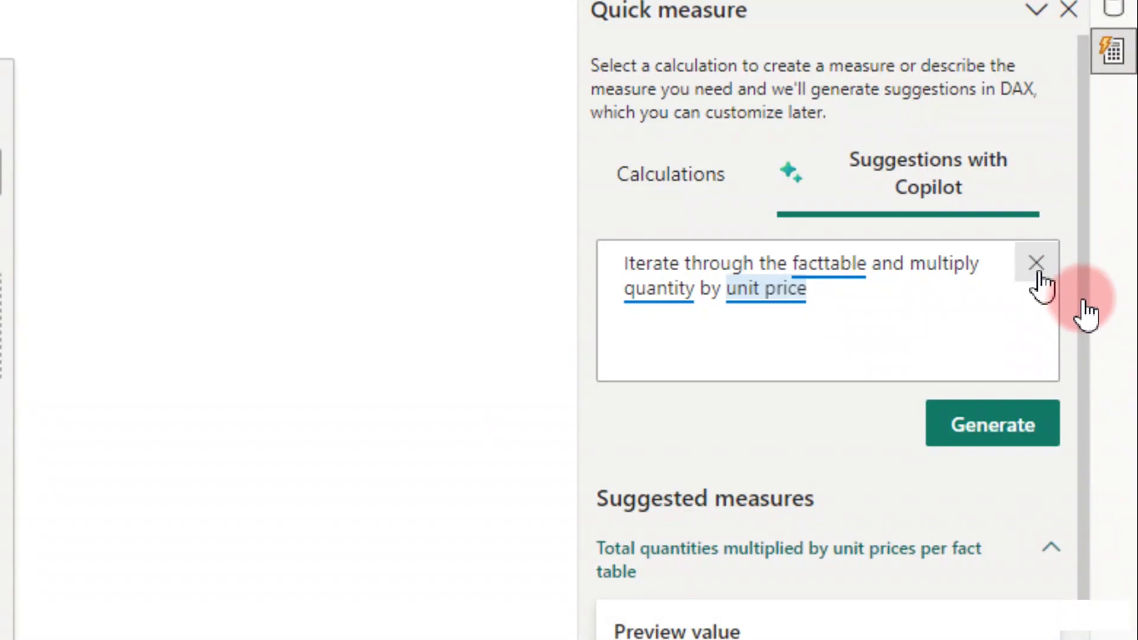
left_click(1034, 265)
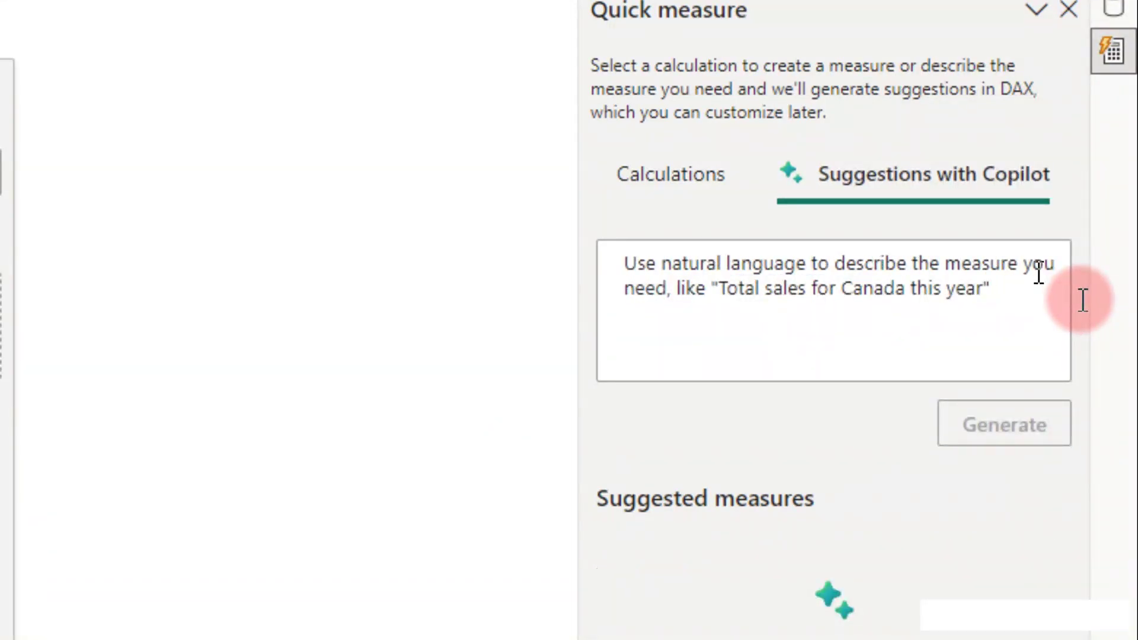
type("total")
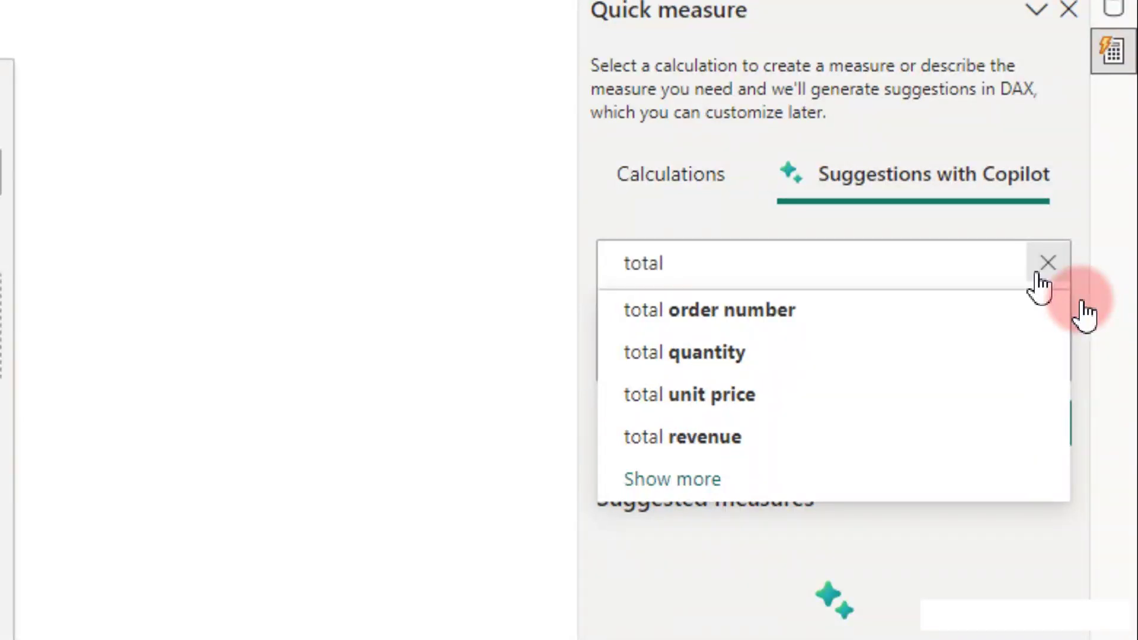
type(" sales of ")
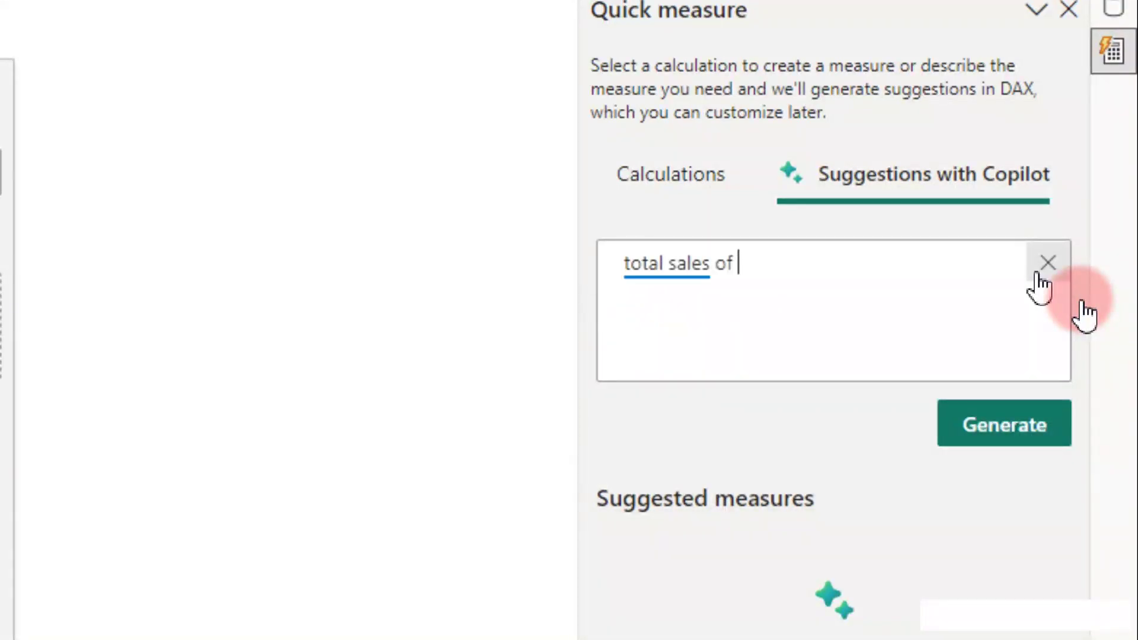
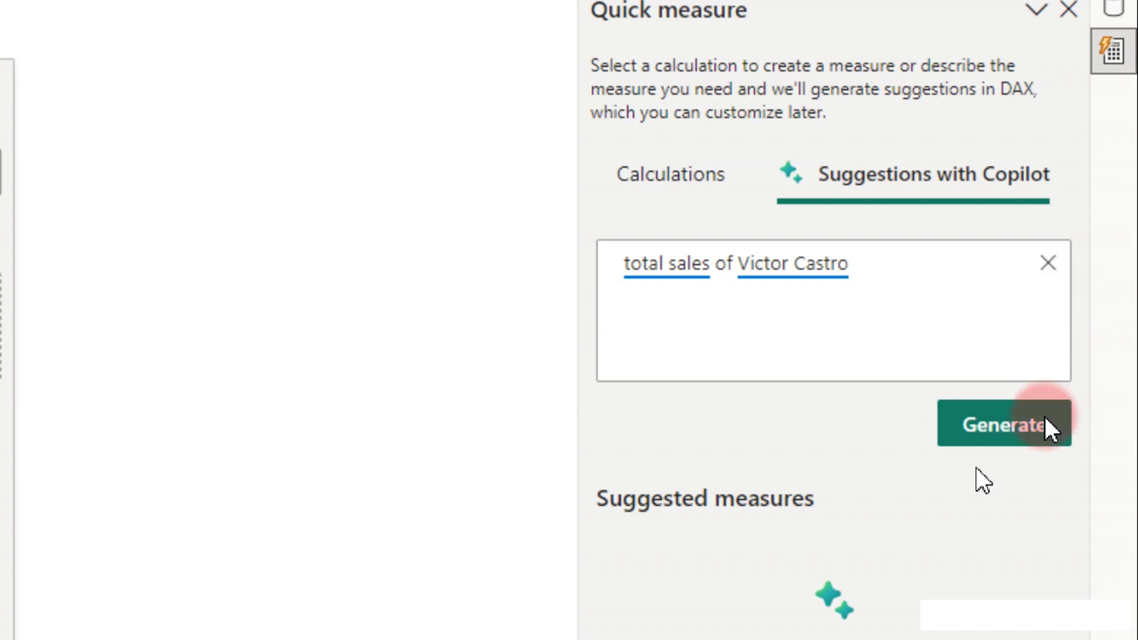
Generate the CALCULATE suggestion for the manager's total sales ($8,697,067) and expand its full DAX.
left_click(1008, 421)
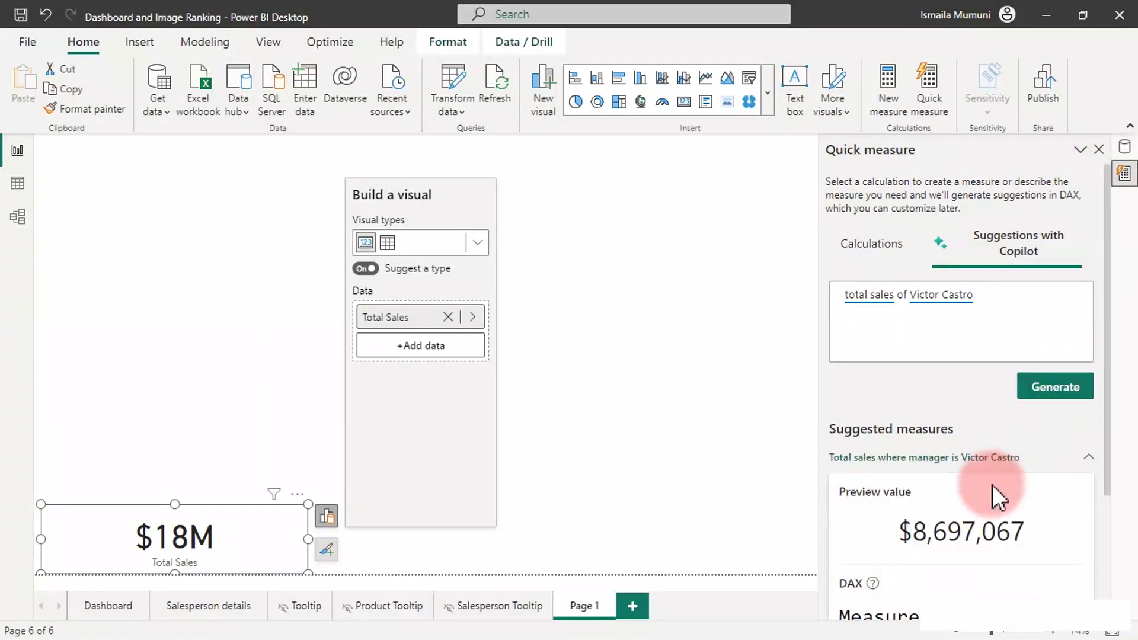
scroll(984, 504, "down", 3)
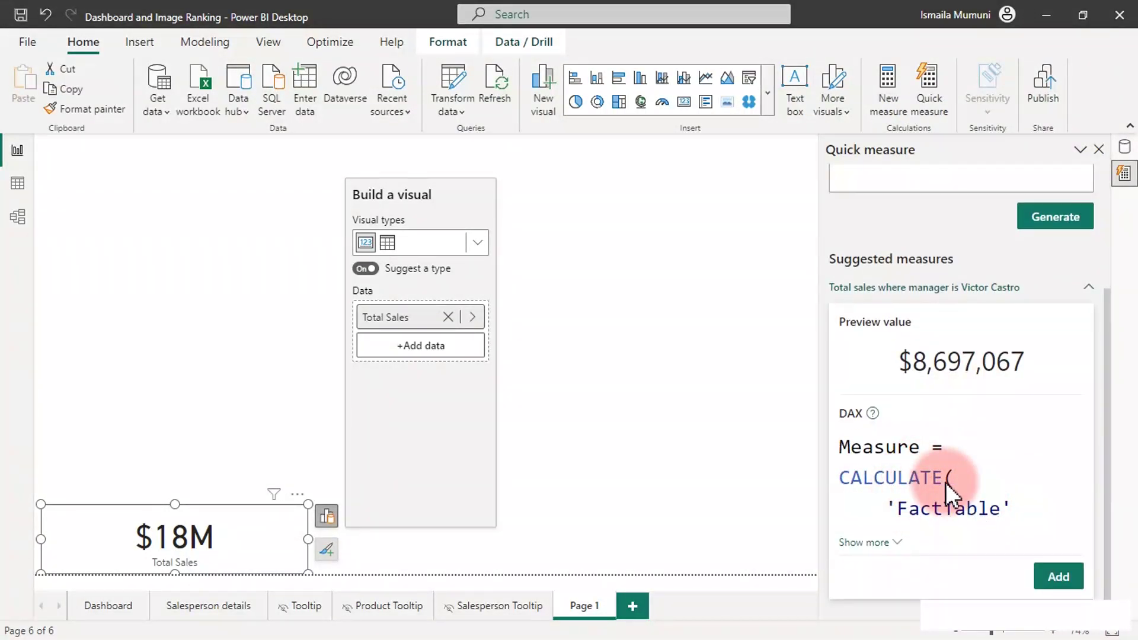
left_click(866, 542)
scroll(923, 507, "down", 2)
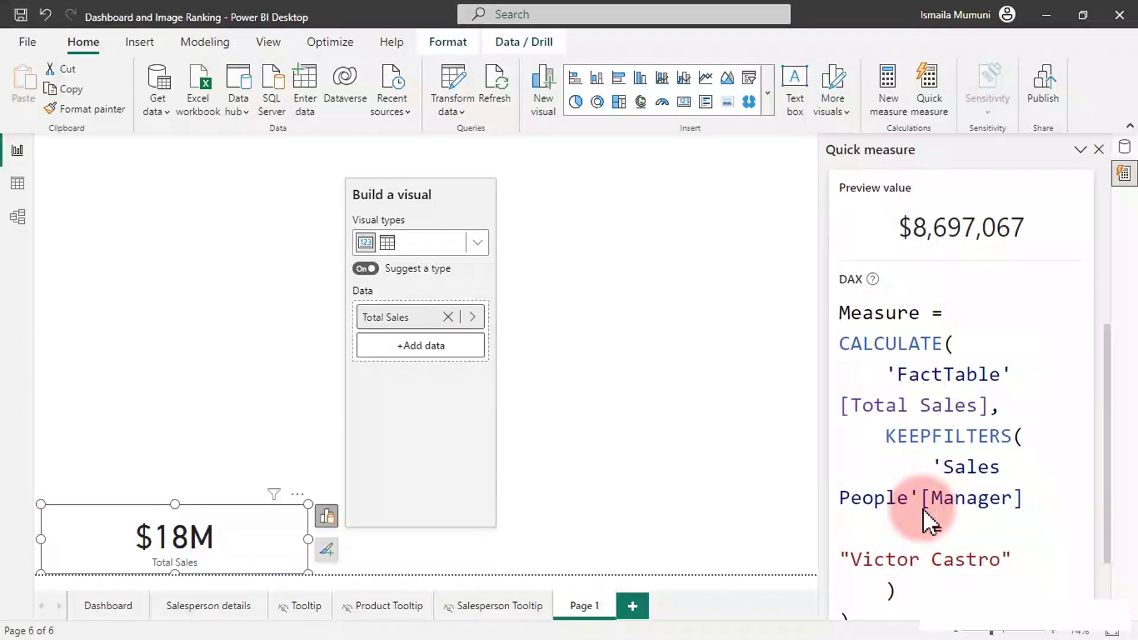
scroll(923, 509, "down", 1)
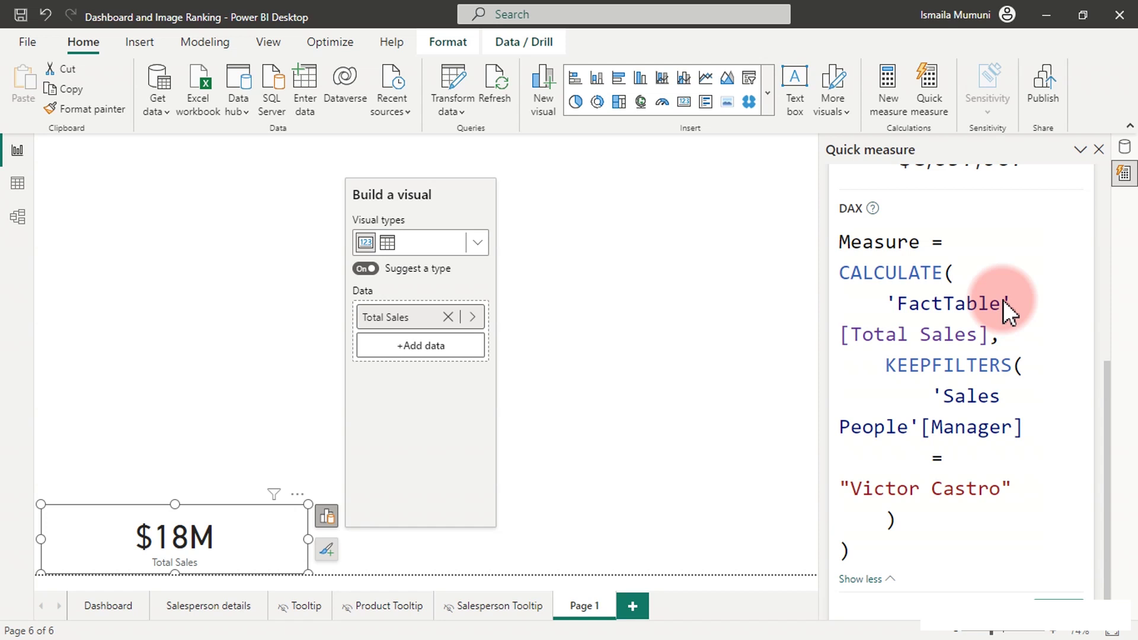
scroll(1003, 300, "up", 6)
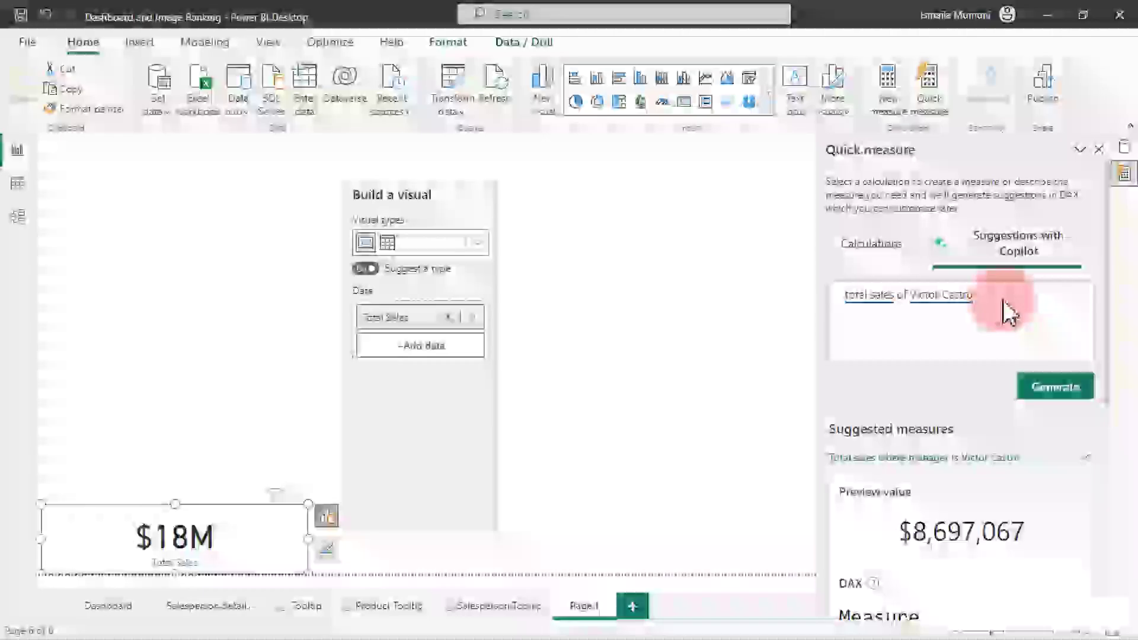
Append 'on fri, sun and mon' to the Copilot prompt and dismiss the autocomplete list.
left_click(1006, 300)
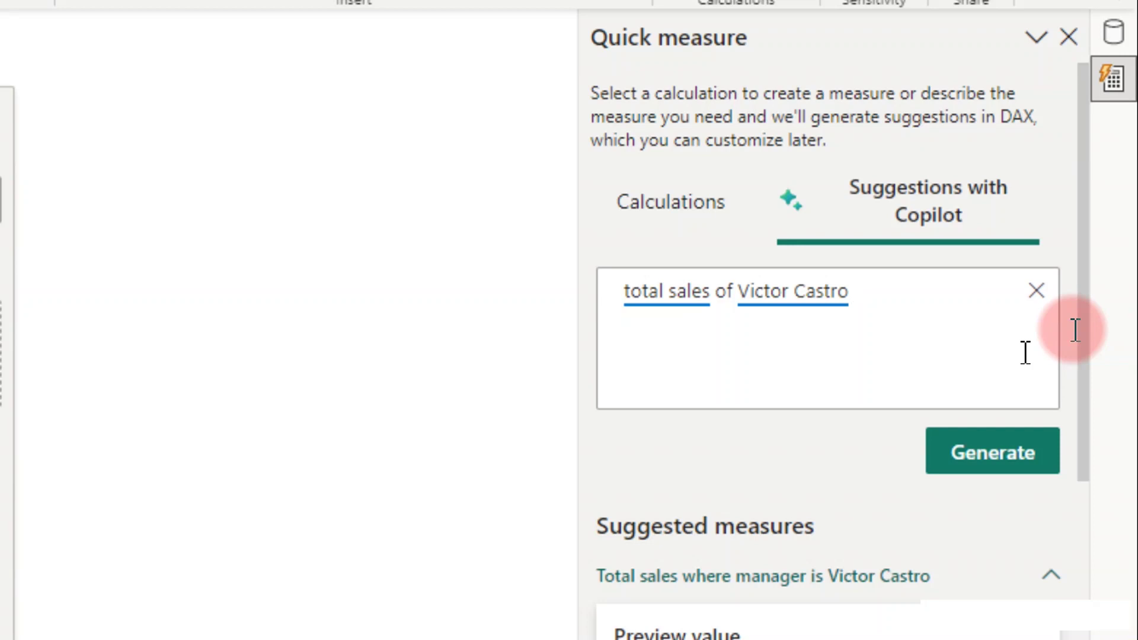
type("on ")
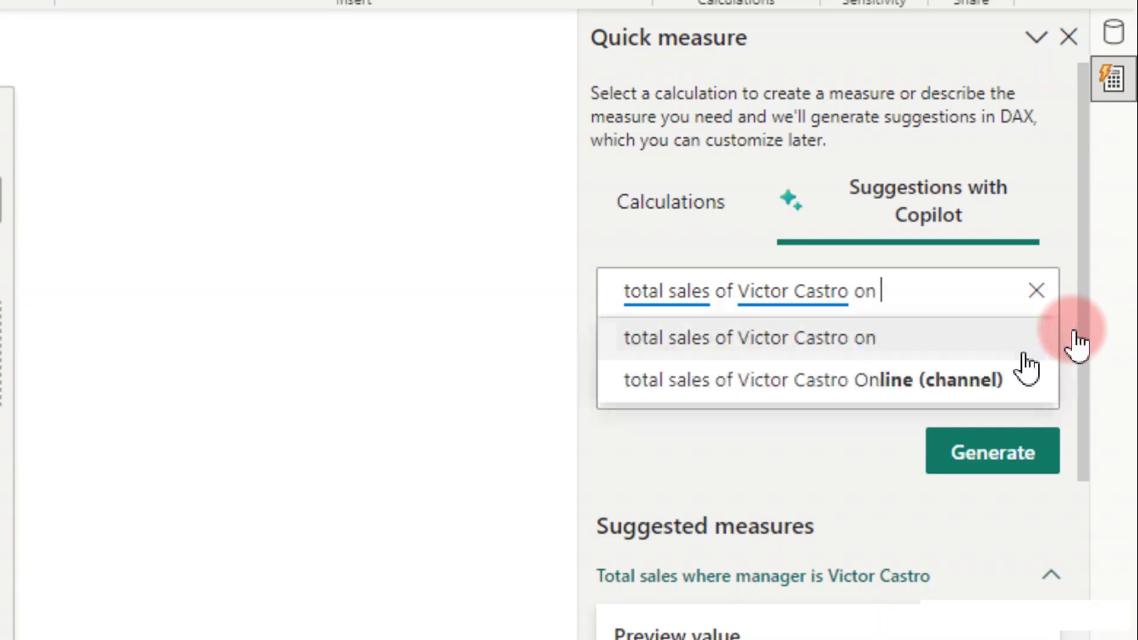
type("fri, sun")
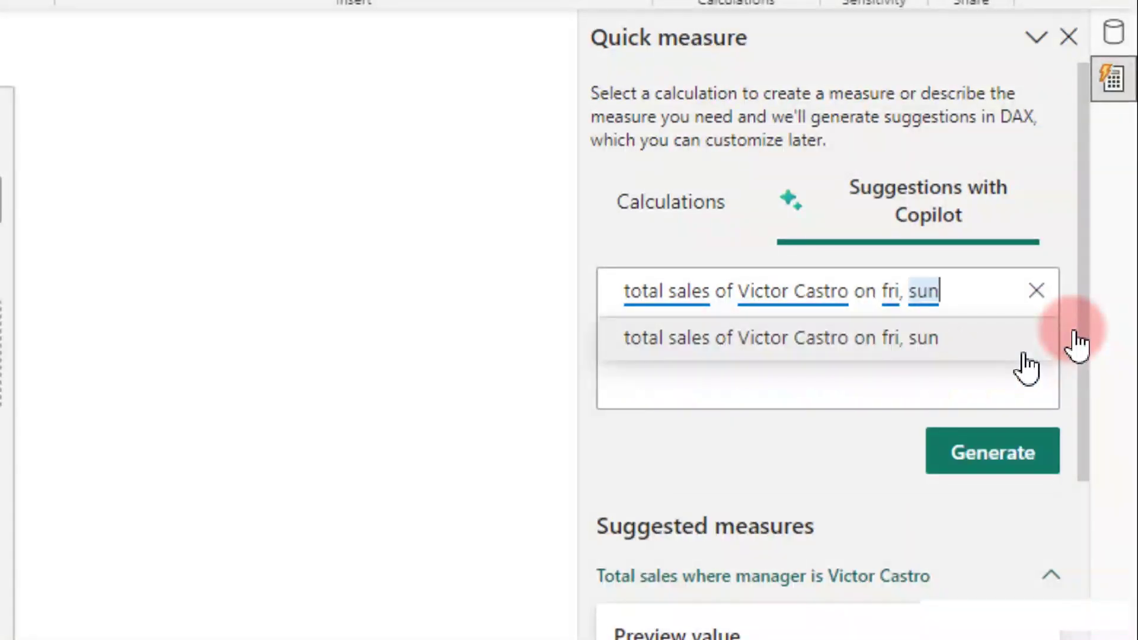
type(",")
key("BackSpace")
key("BackSpace")
type("and mon")
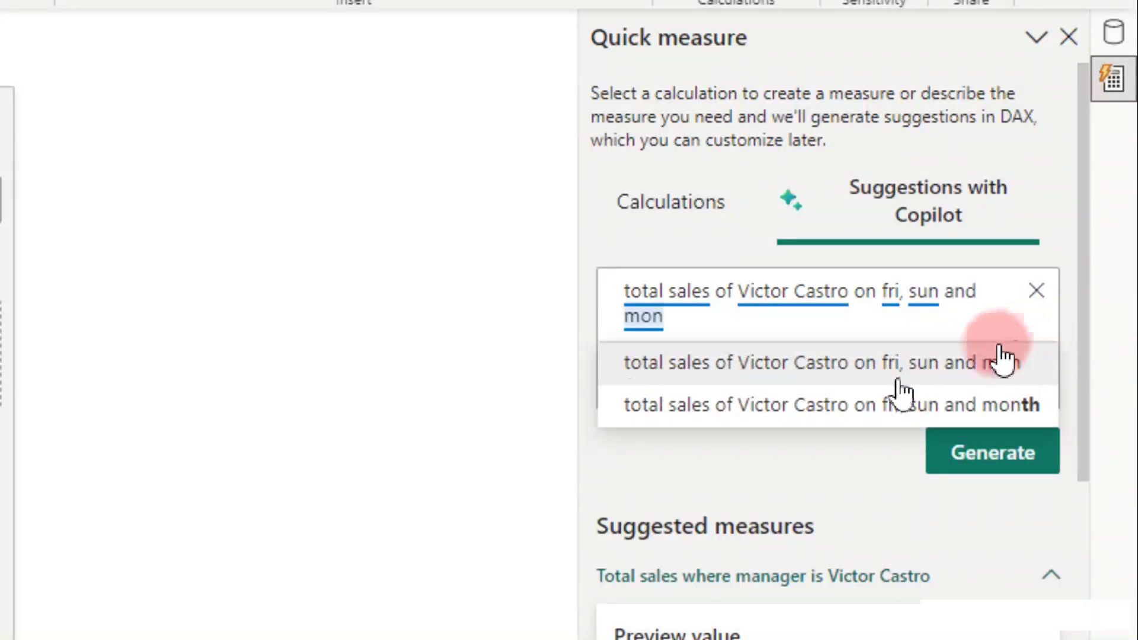
left_click(803, 365)
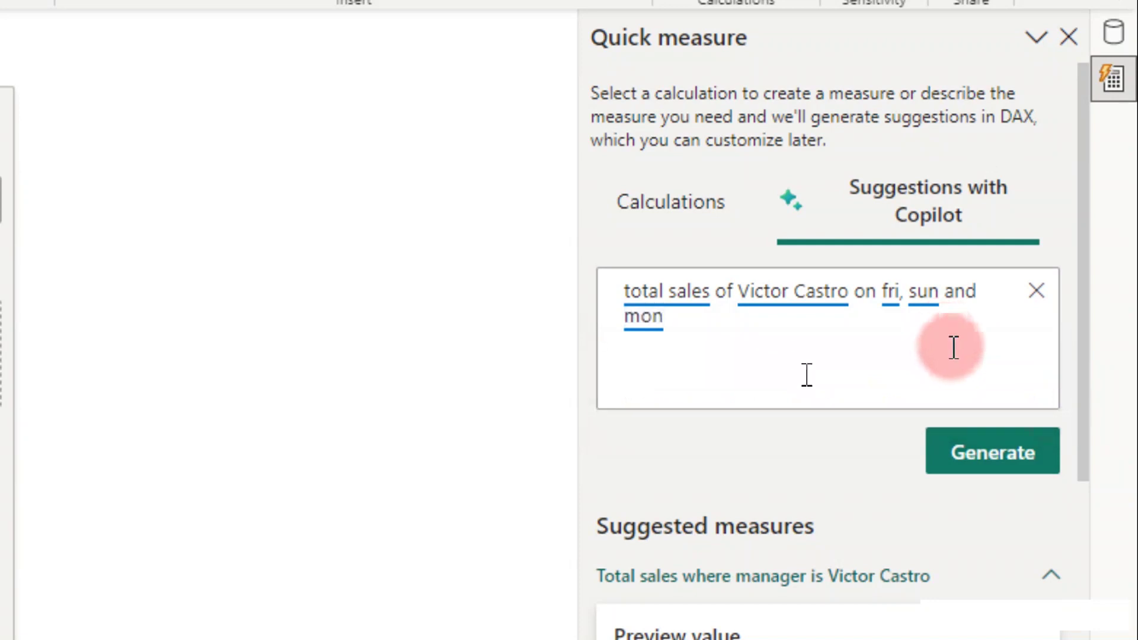
Regenerate to get the weekday-filtered suggestion previewing $3,772,472 and expand its DAX.
left_click(1034, 474)
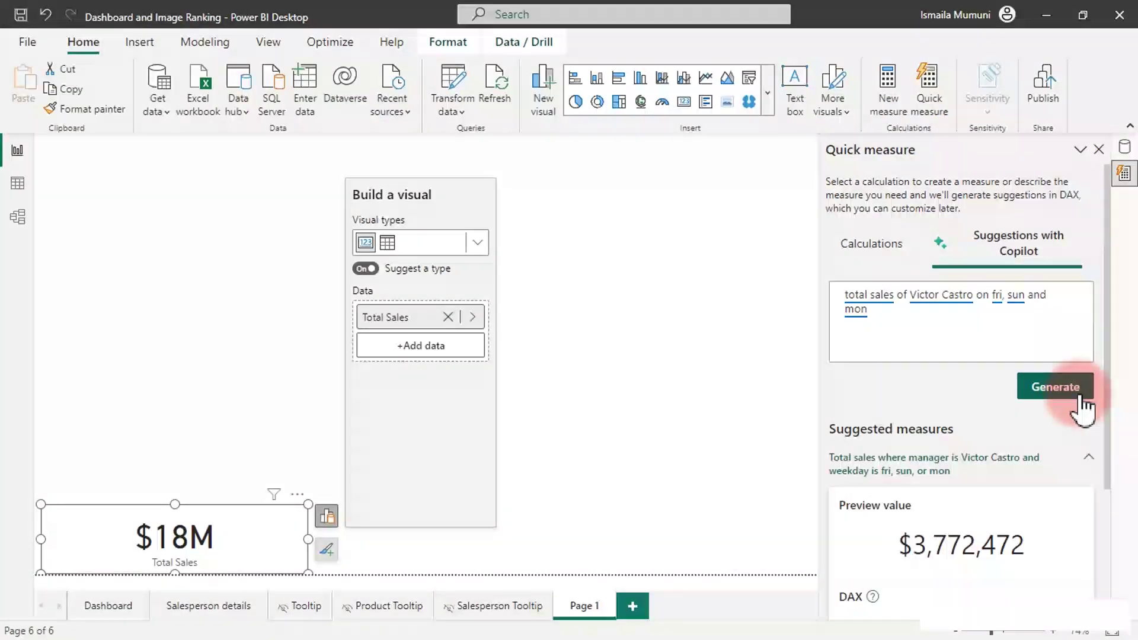
scroll(1034, 514, "down", 3)
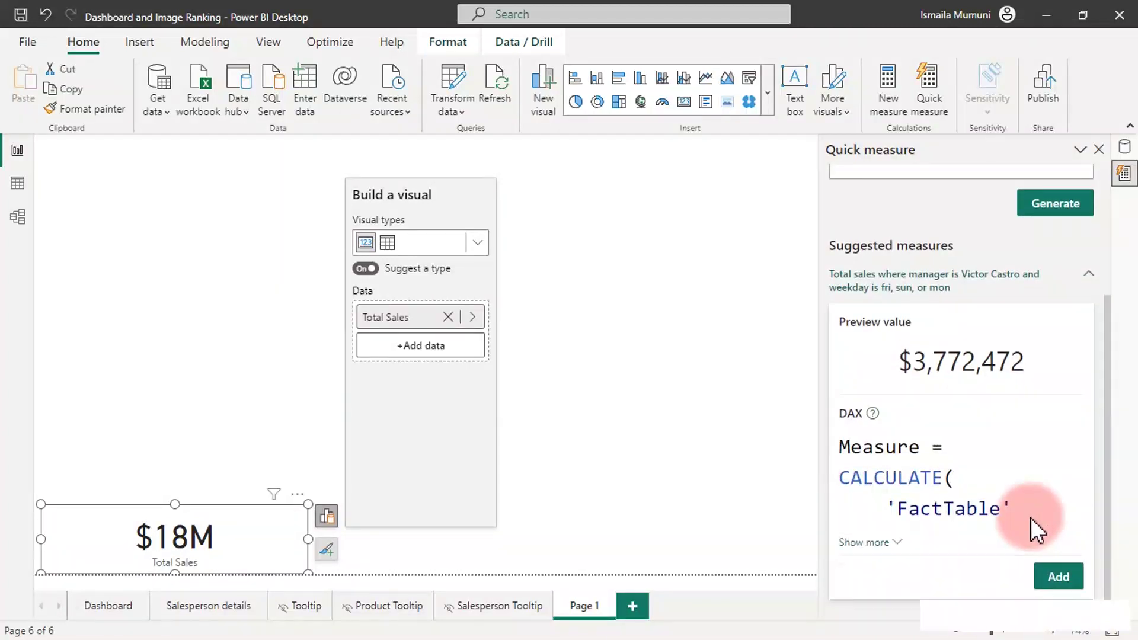
left_click(882, 542)
scroll(902, 524, "down", 6)
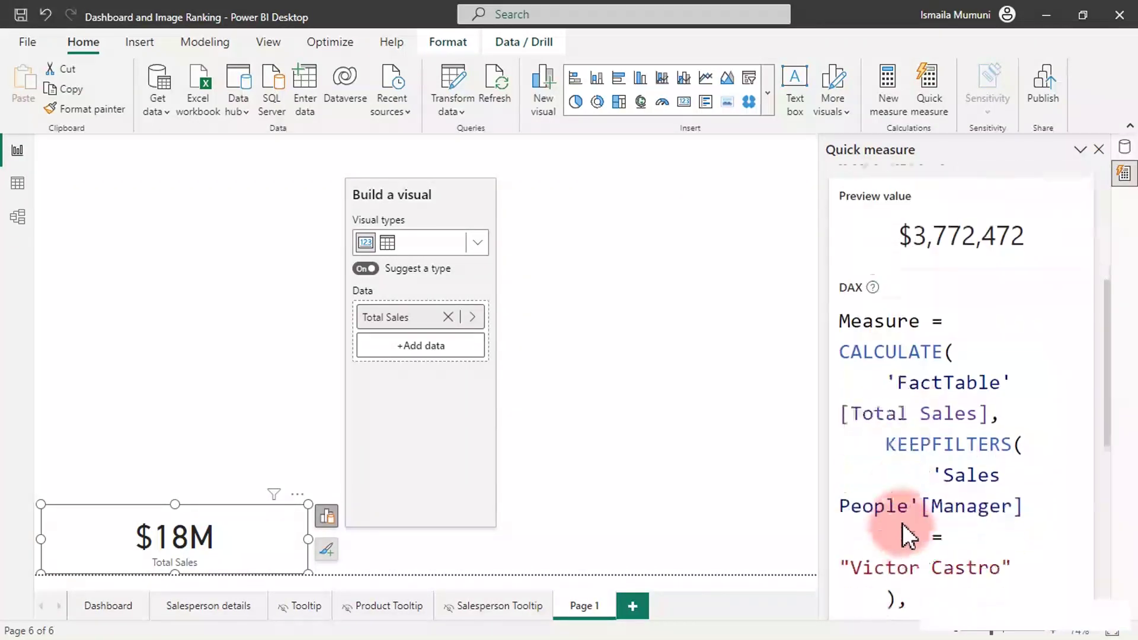
scroll(902, 524, "down", 6)
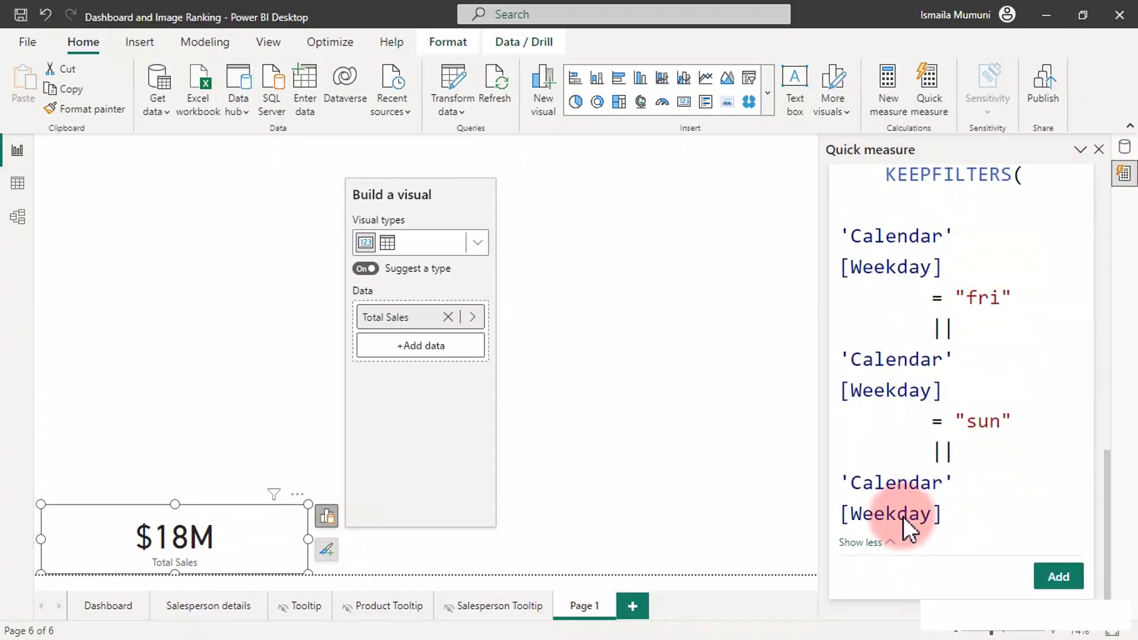
Add the weekday-filtered measure, rename it to the manager's surname plus 'Sales', and reopen the Data pane.
left_click(1055, 577)
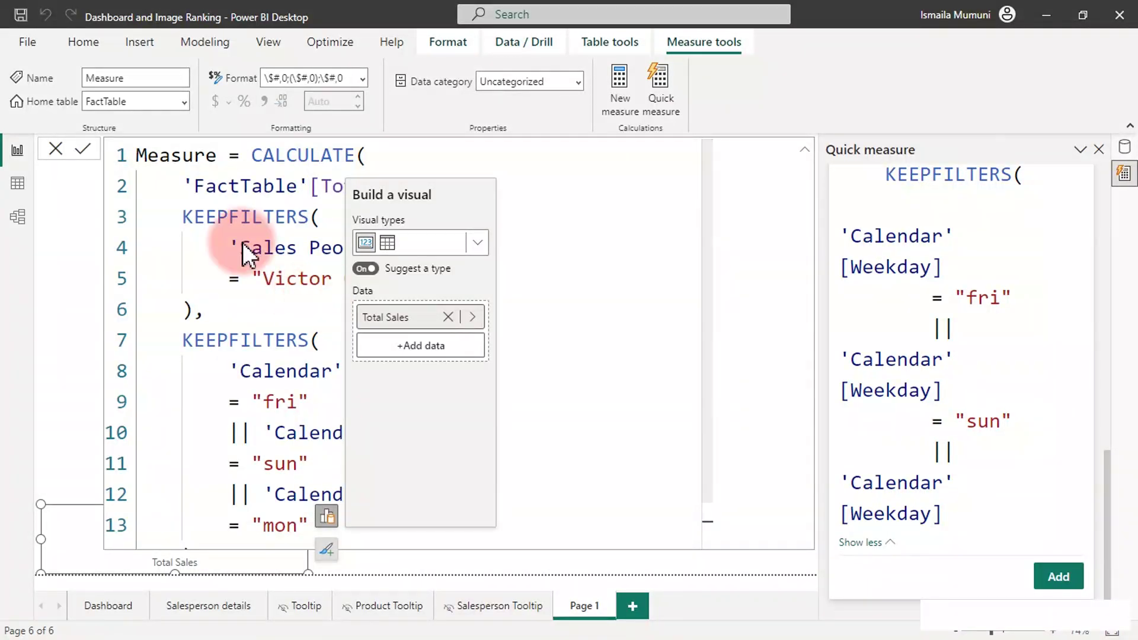
left_click(207, 153)
left_click_drag(208, 153, 133, 155)
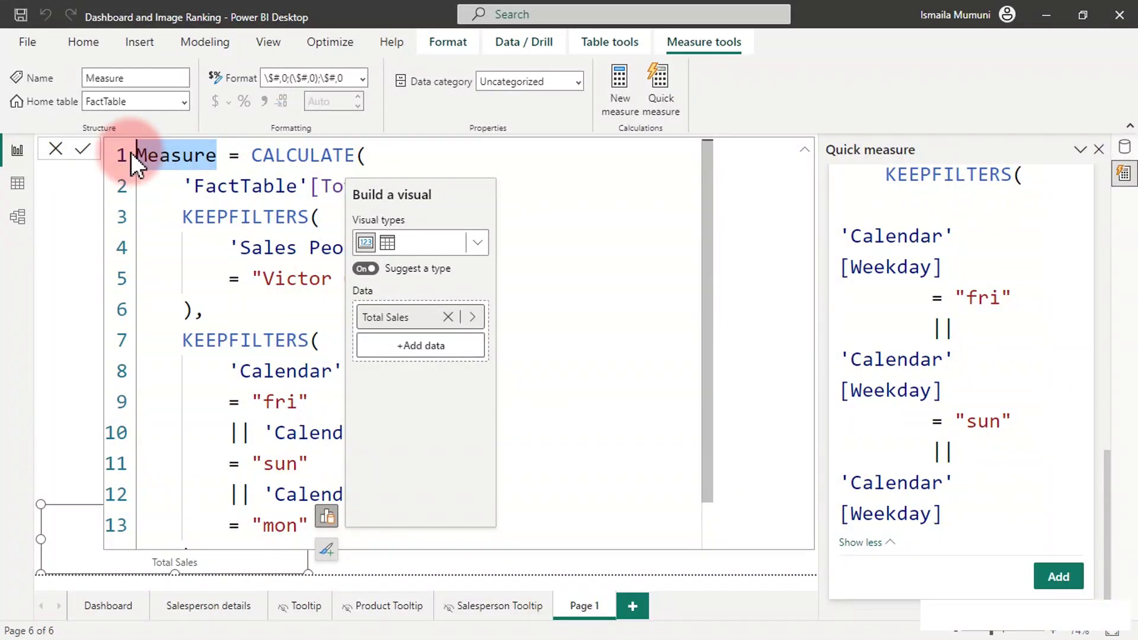
type("Castro Sales")
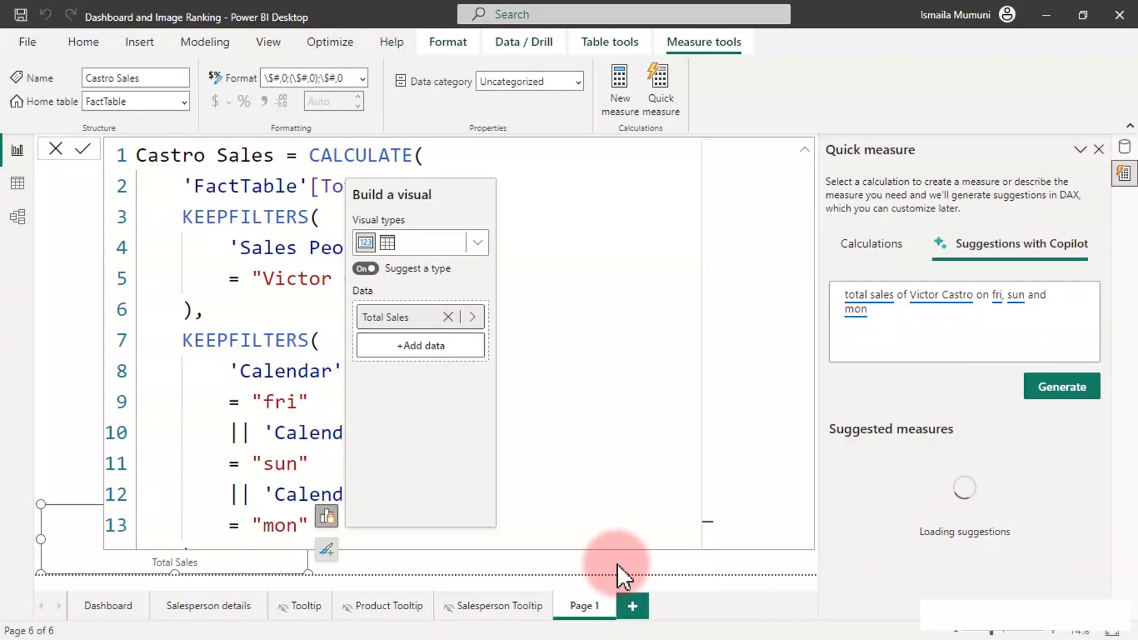
left_click(617, 564)
left_click(1123, 145)
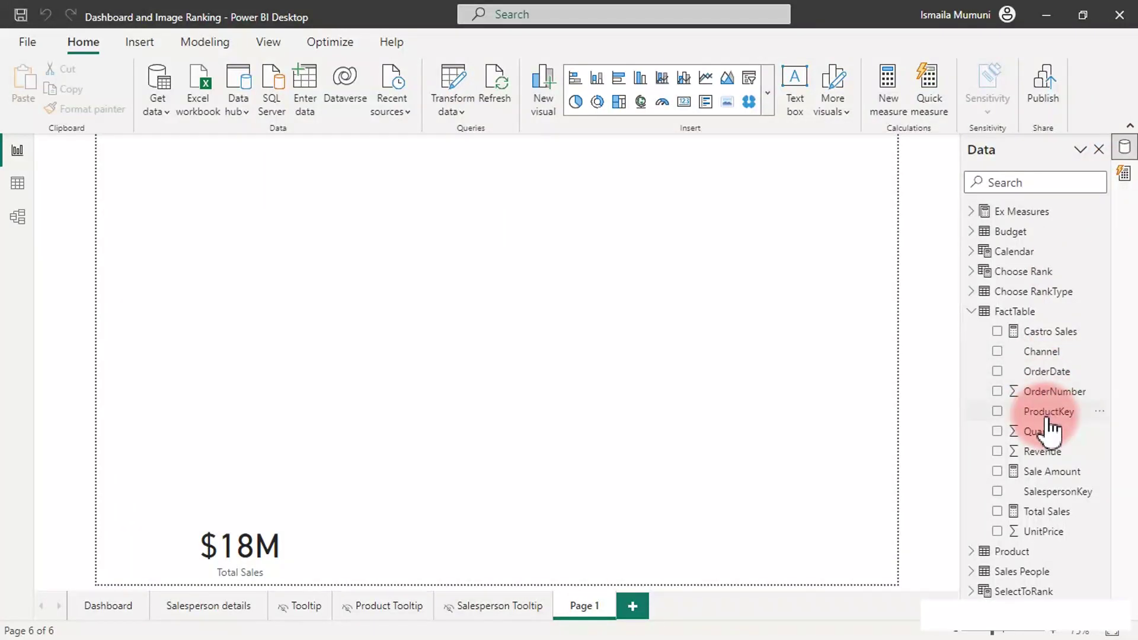
Open the manager's sales measure and delete the FactTable prefix before [Total Sales].
left_click(1062, 333)
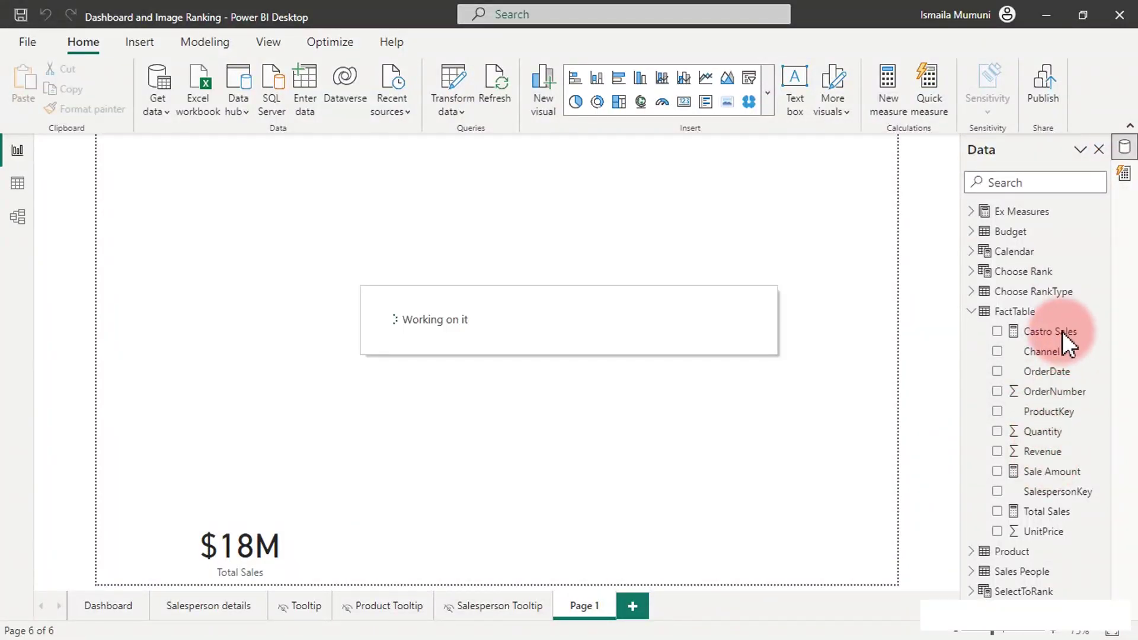
left_click(1065, 338)
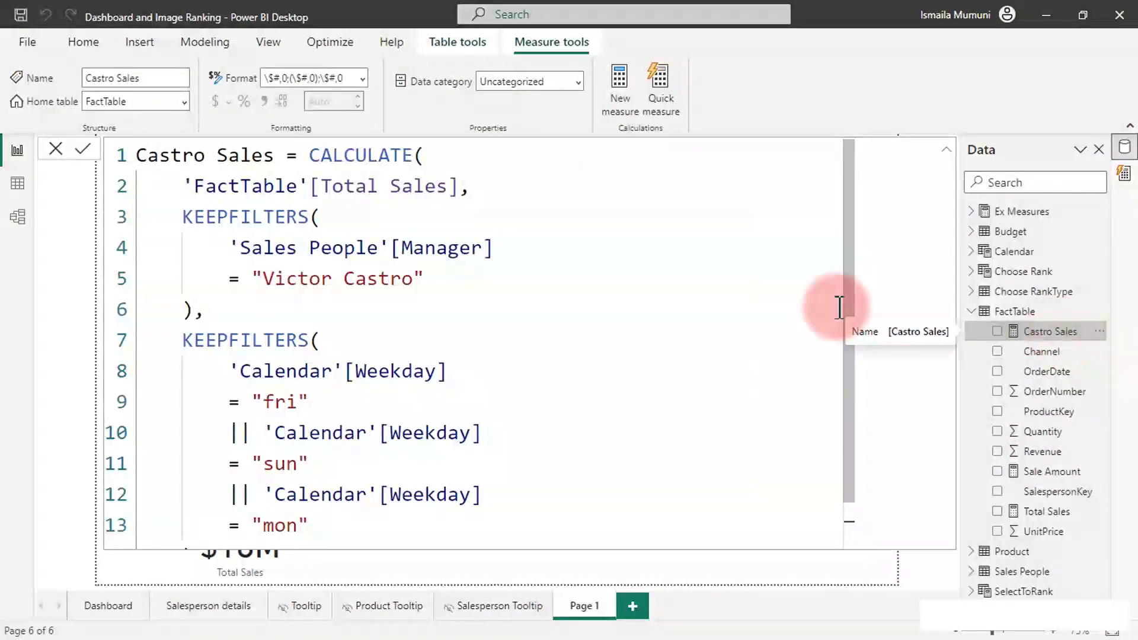
scroll(788, 362, "down", 5)
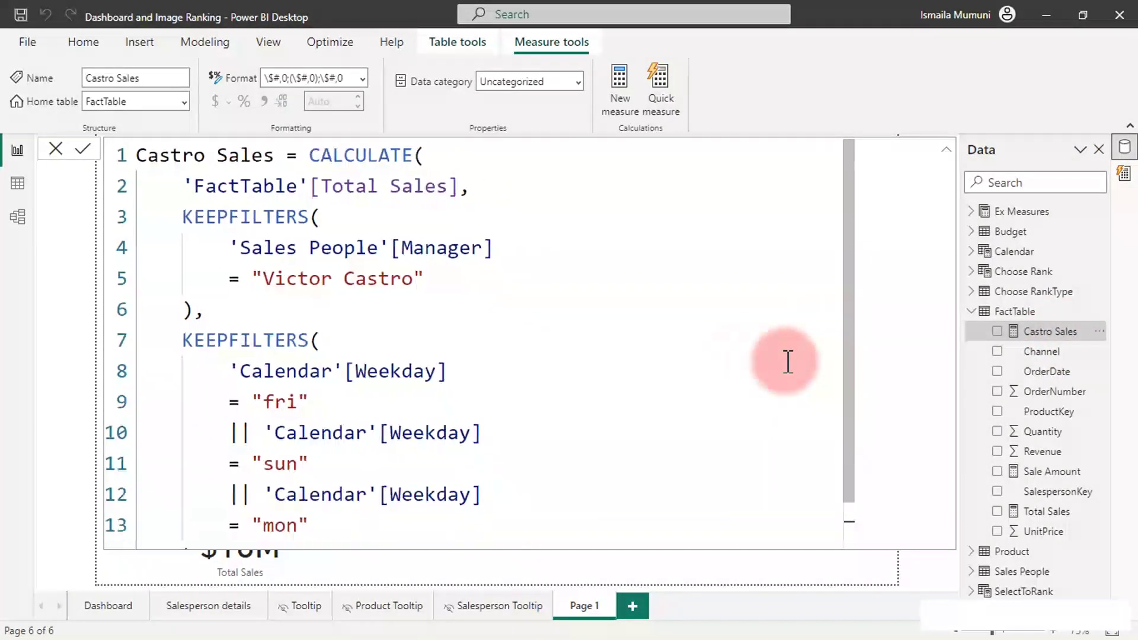
scroll(599, 329, "up", 1)
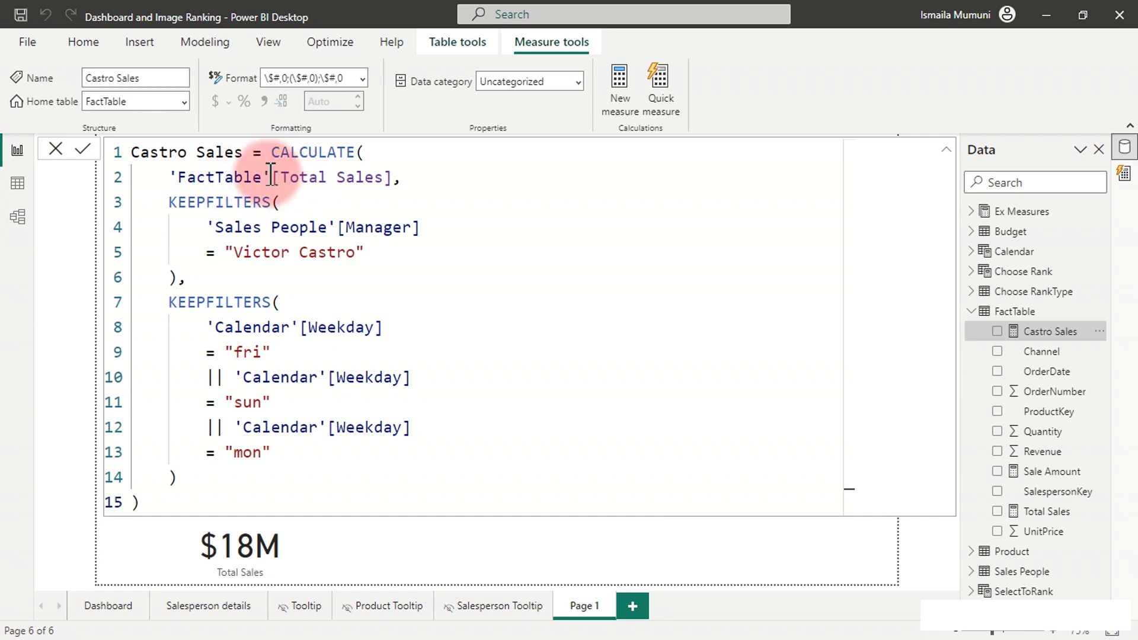
left_click_drag(271, 177, 169, 177)
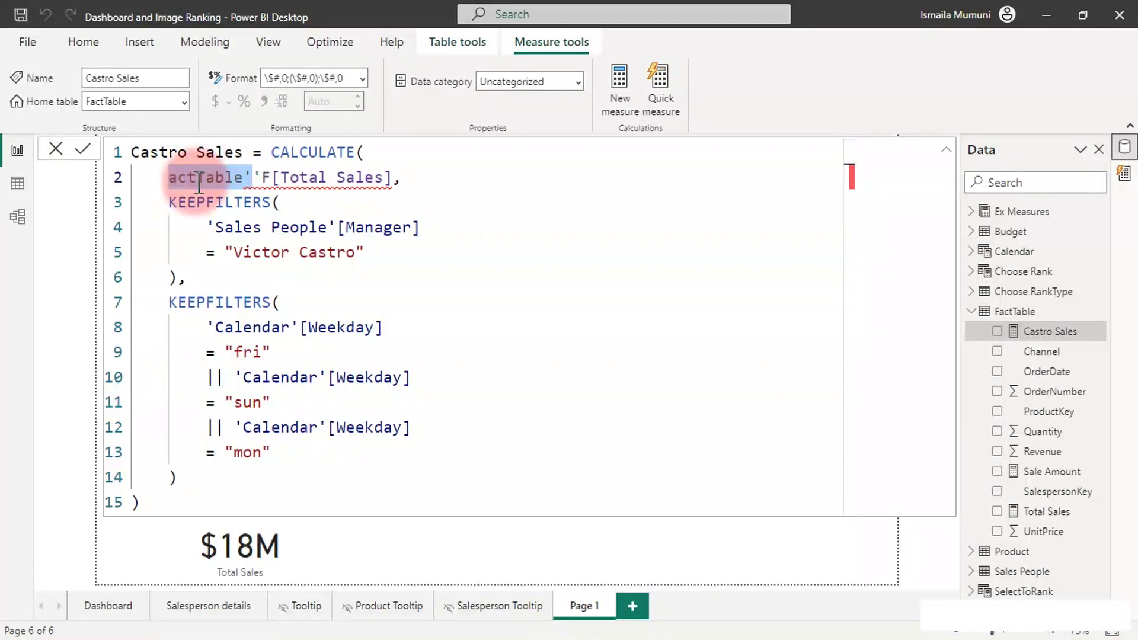
key("BackSpace")
key("BackSpace")
key("BackSpace")
key("BackSpace")
key("BackSpace")
key("BackSpace")
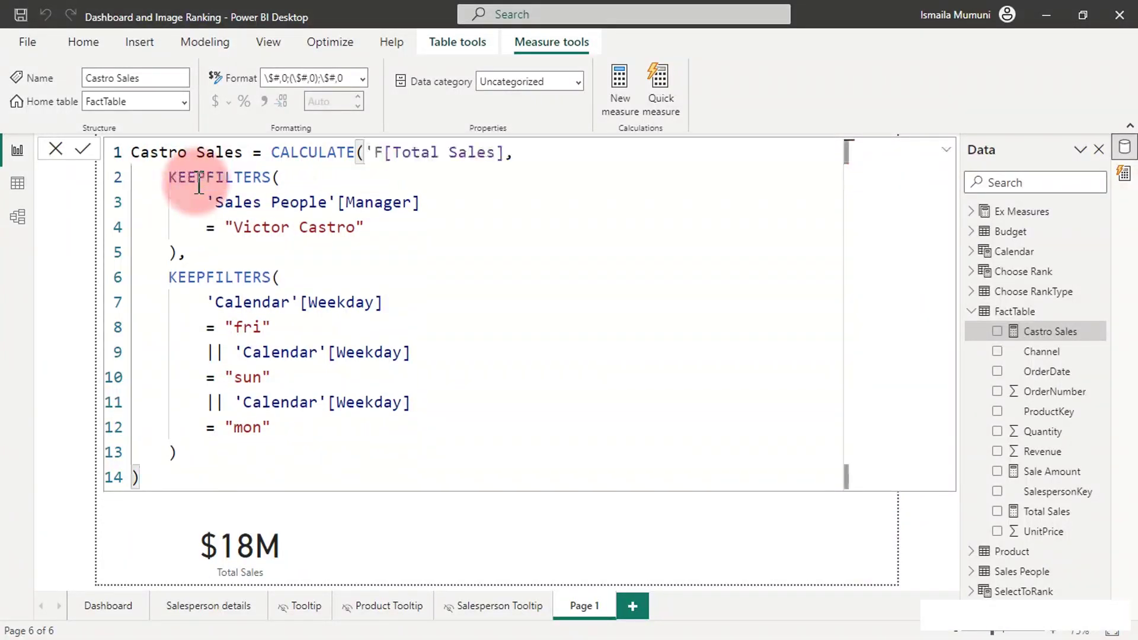
key("Delete")
key("Delete")
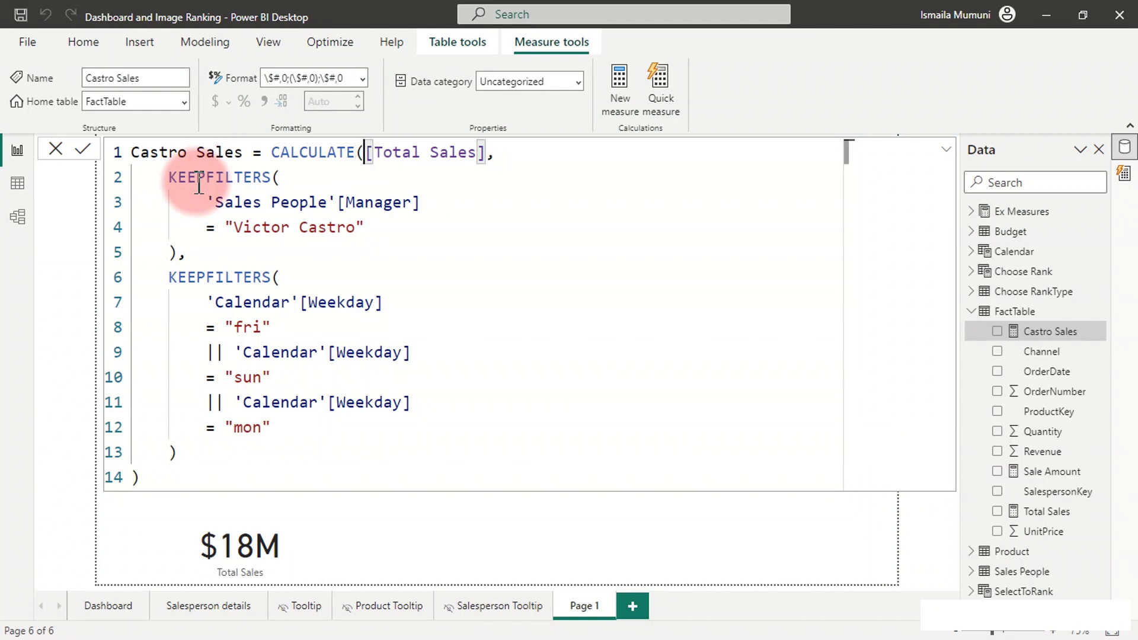
key("shift+Return")
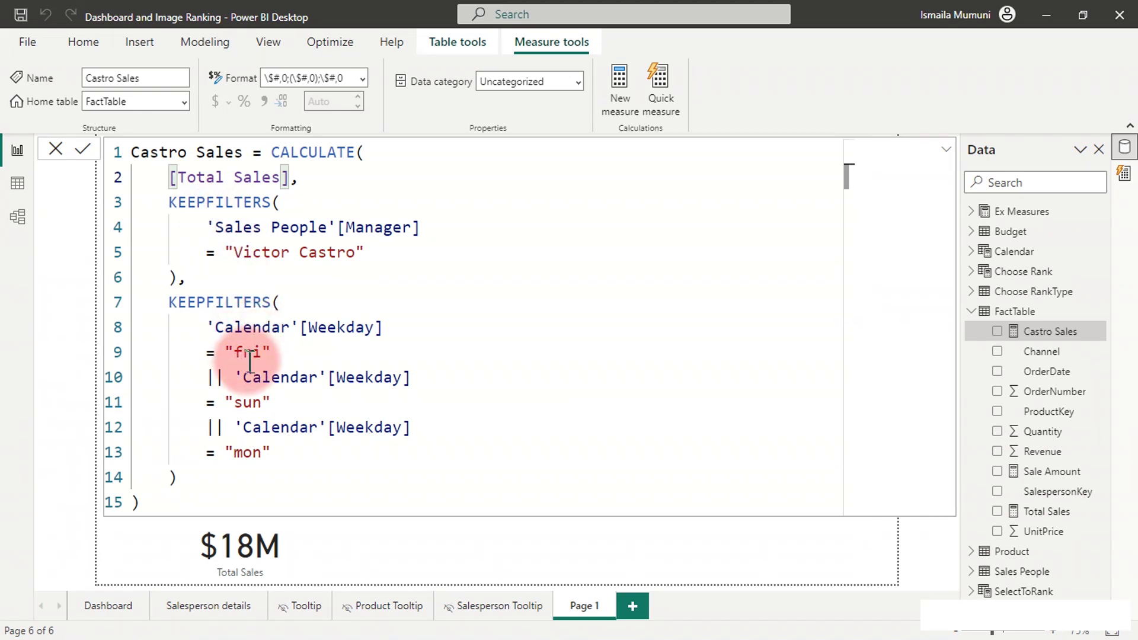
Select the measure name on the first line, then commit the edited formula.
left_click(249, 359)
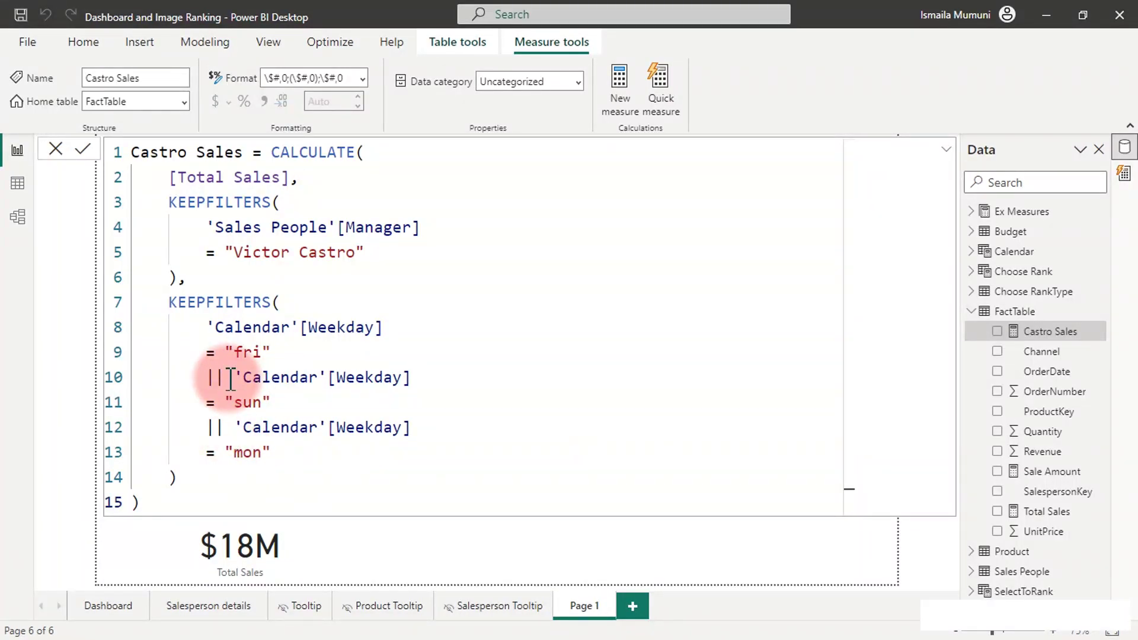
left_click(263, 152)
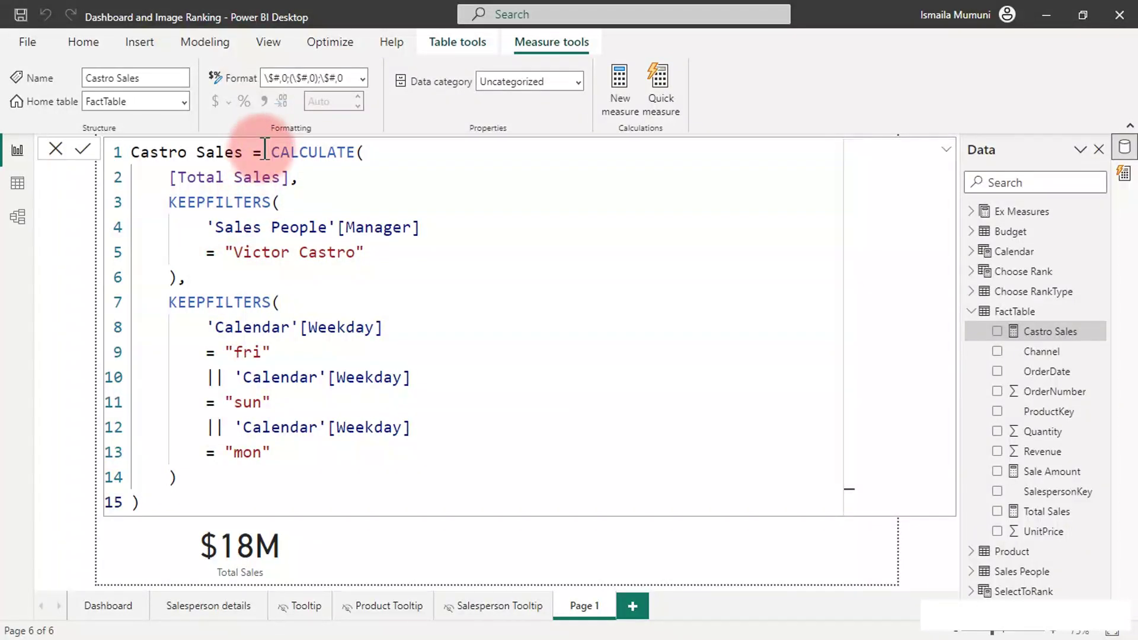
left_click_drag(262, 152, 130, 158)
key("ctrl+c")
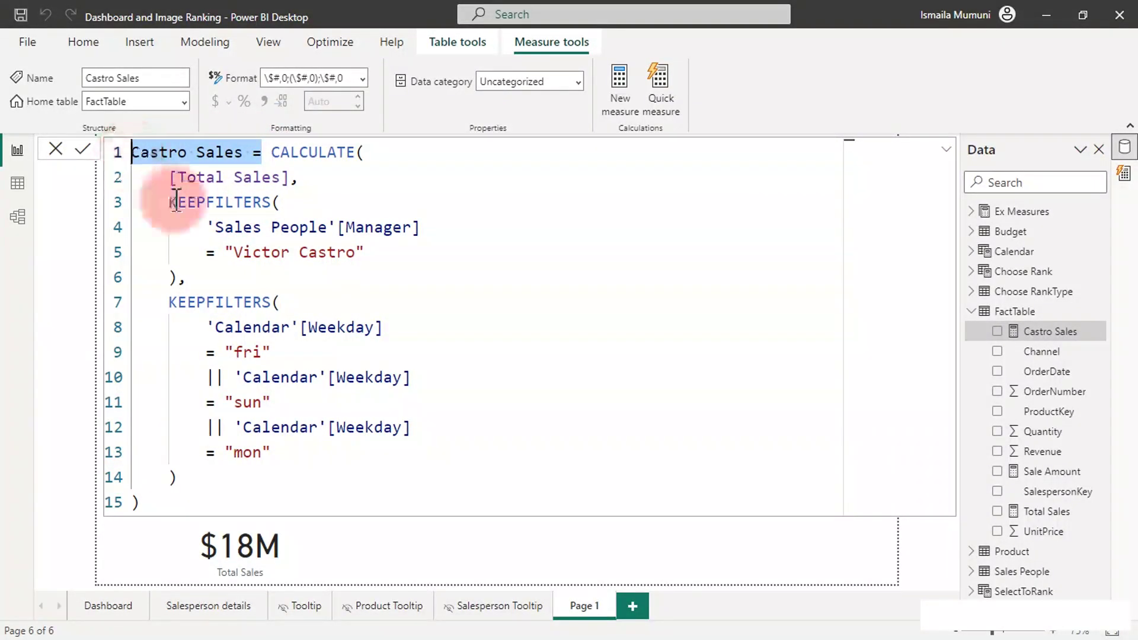
left_click(597, 562)
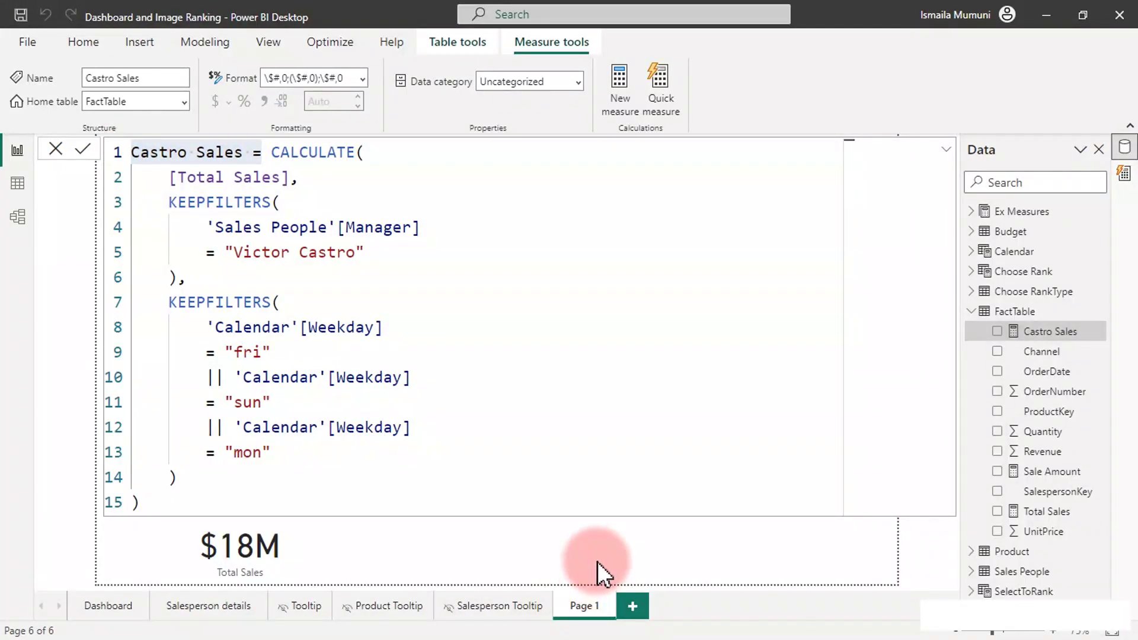
Place a resized Castro Sales $4M card beside Total Sales, then add a new FactTable measure.
left_click(620, 542)
left_click(994, 336)
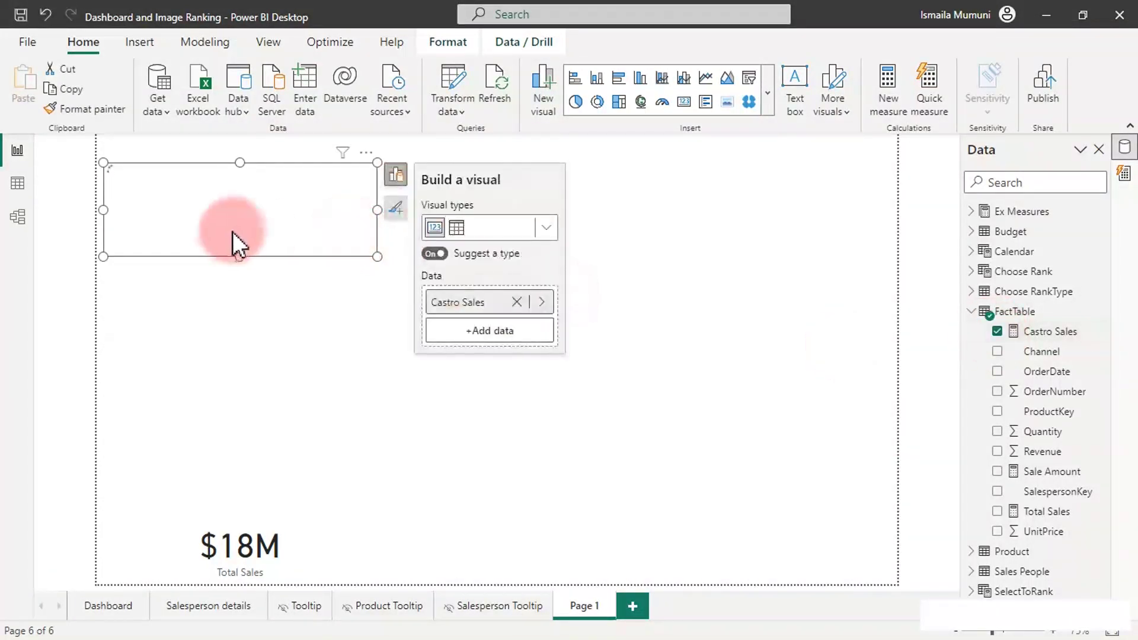
left_click_drag(103, 162, 211, 188)
left_click_drag(286, 212, 429, 536)
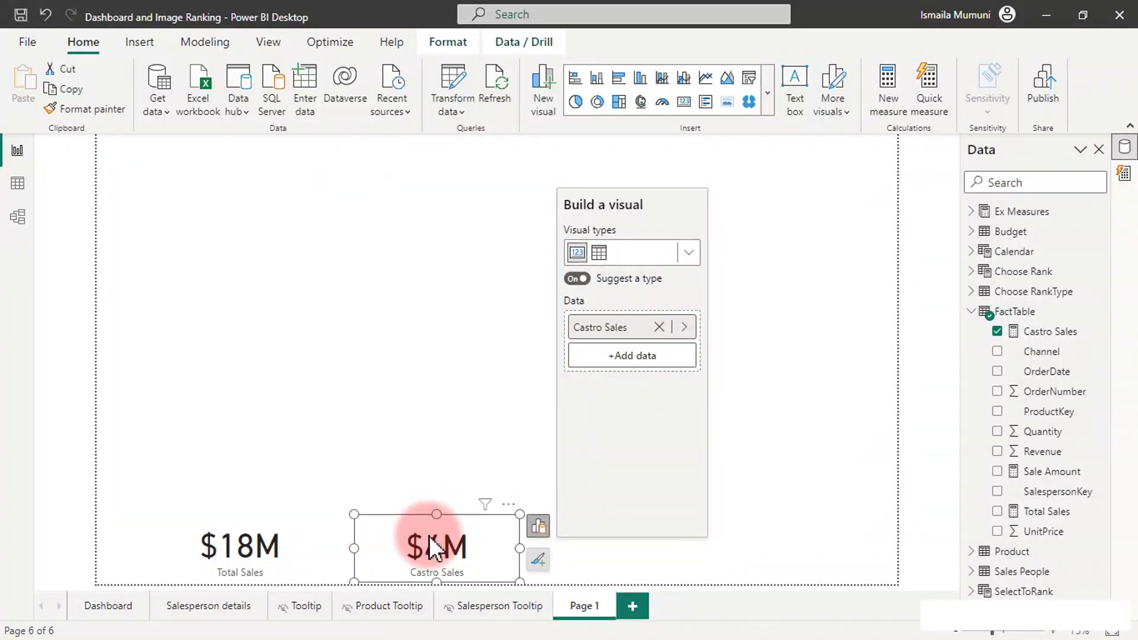
left_click(432, 367)
left_click(1049, 332)
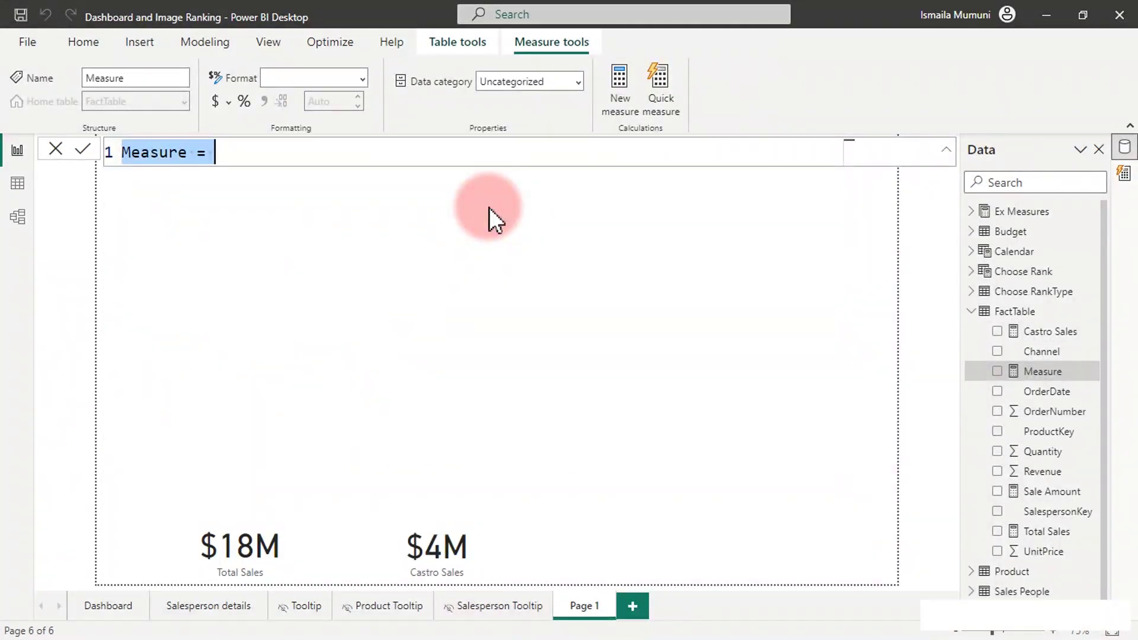
Name the new measure 'Castro Sales 2'.
key("ctrl+v")
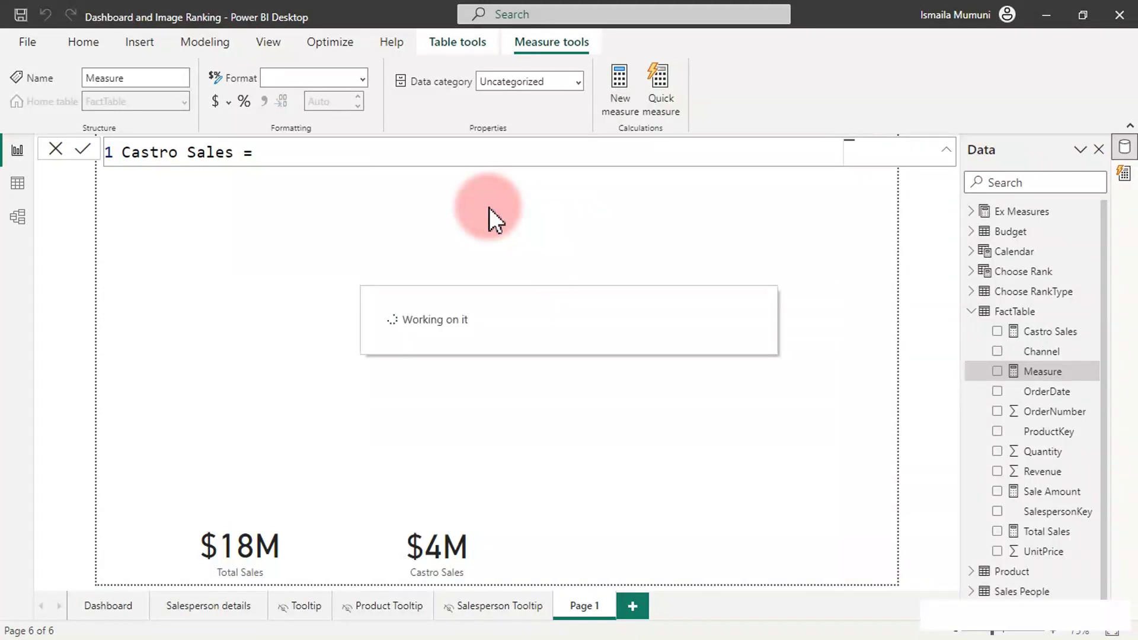
left_click(237, 152)
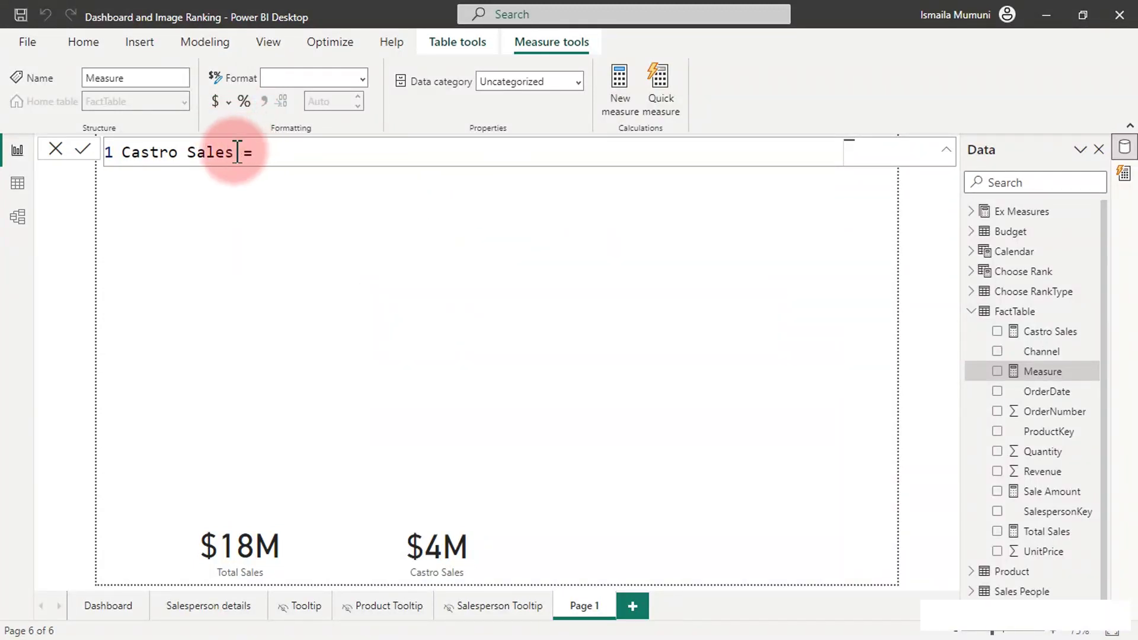
type("2")
left_click(286, 155)
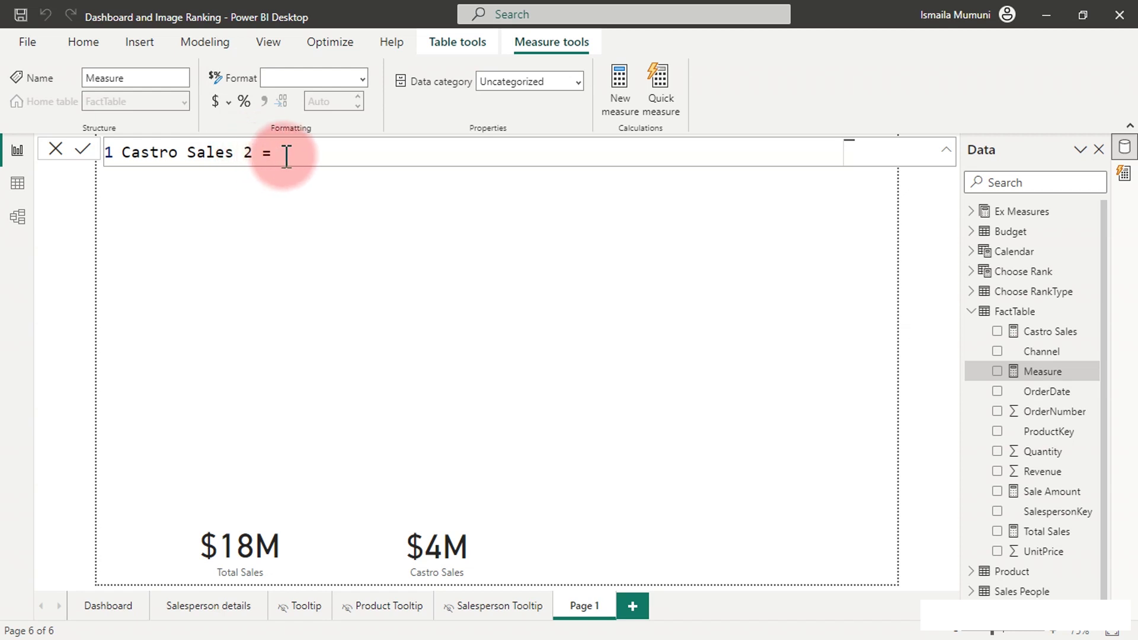
Begin the formula as CALCULATE( [Total Sales], on indented new lines.
key("shift+Return")
key("Tab")
type("cal")
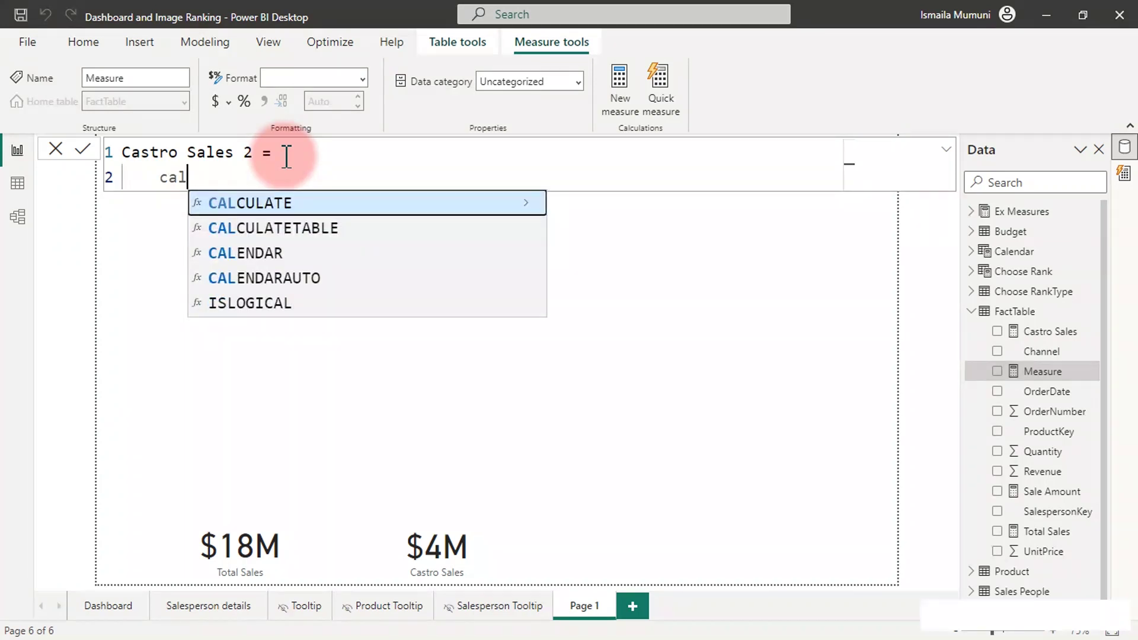
key("Tab")
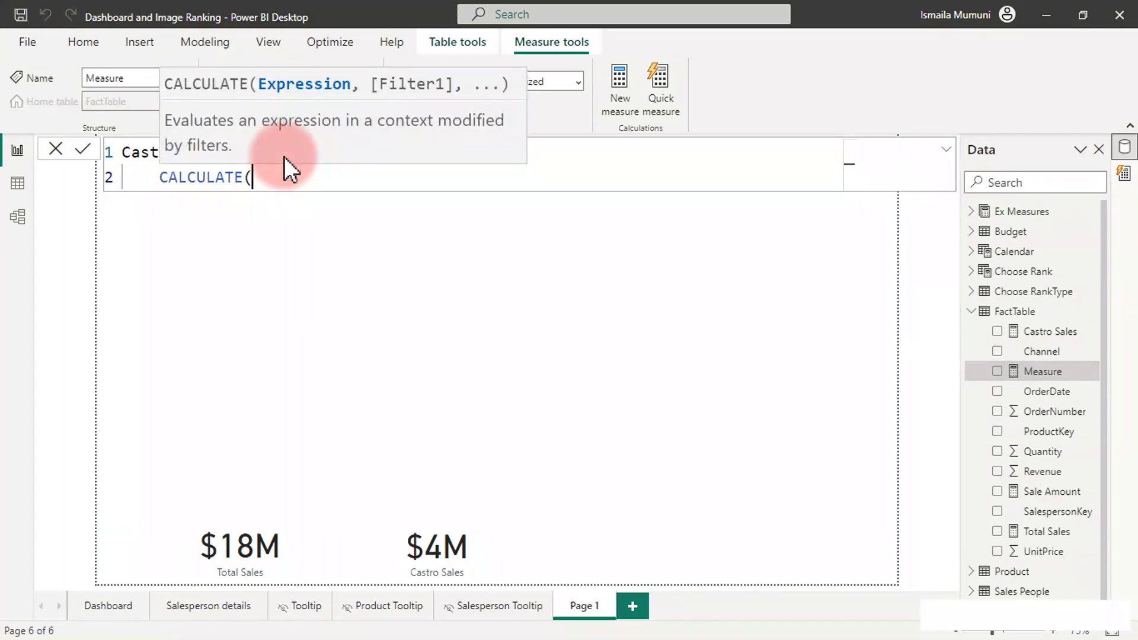
key("shift+Return")
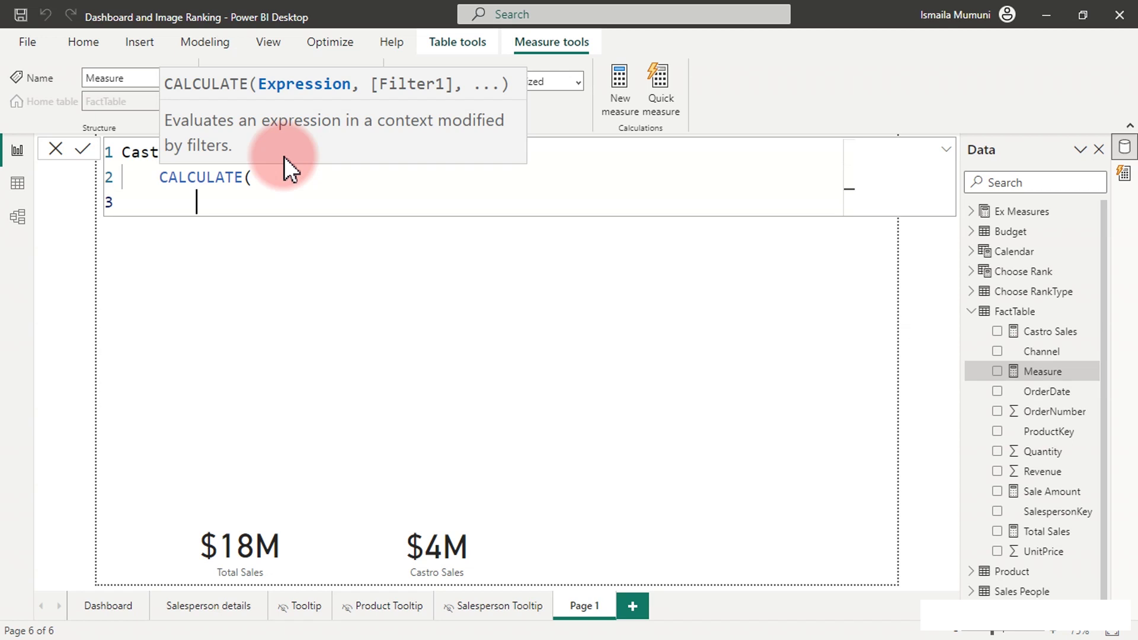
type("[tota")
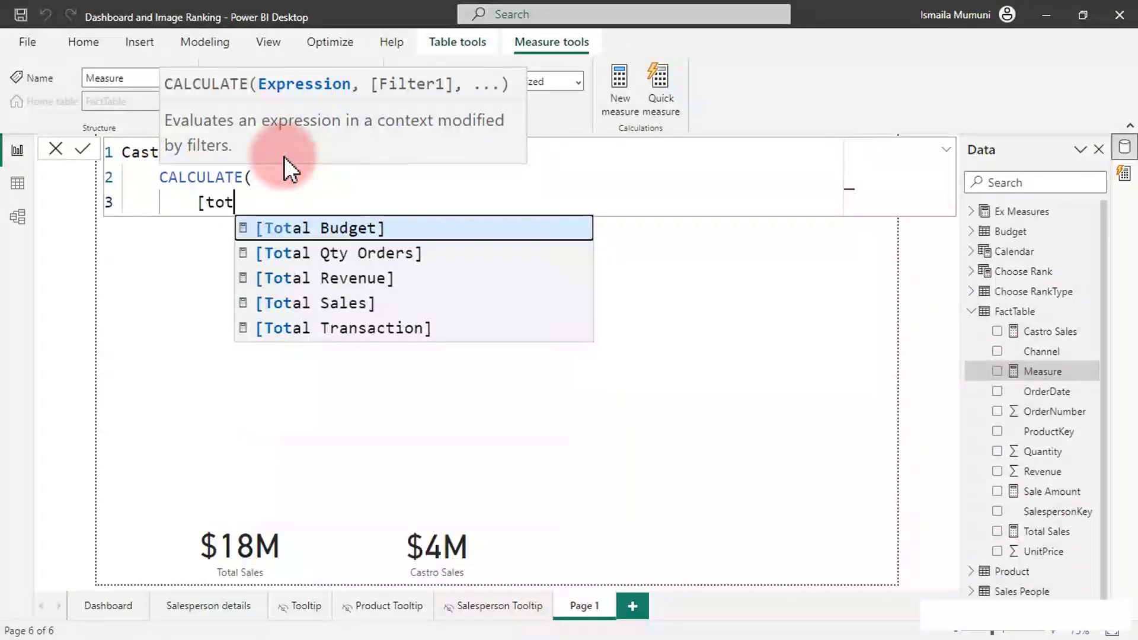
key("Down")
key("Down")
key("Down")
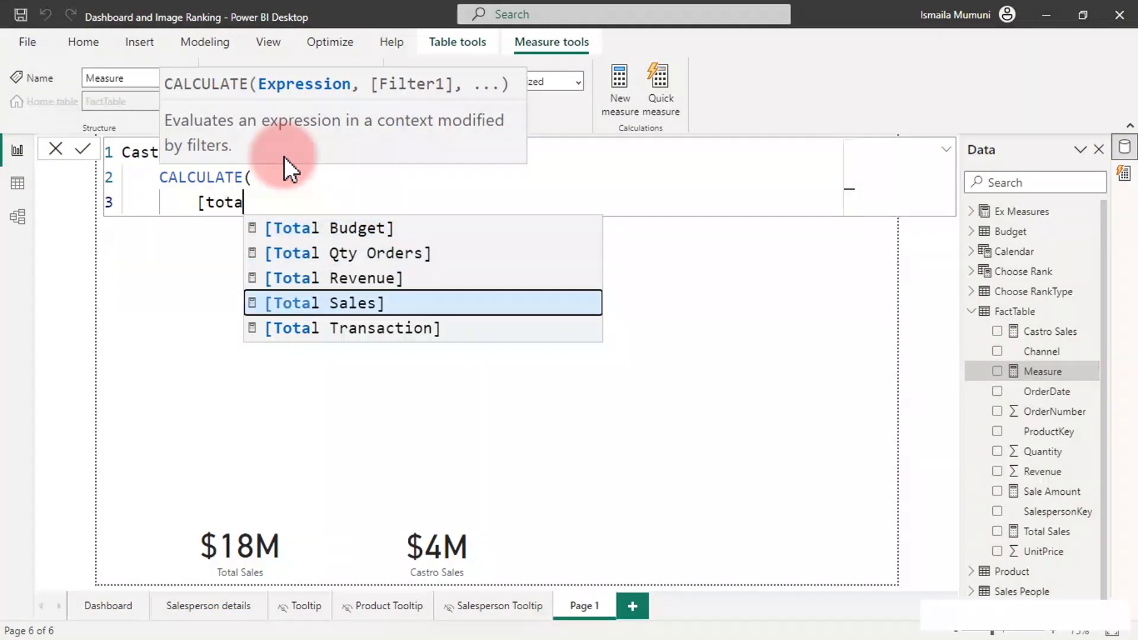
key("Tab")
type(",")
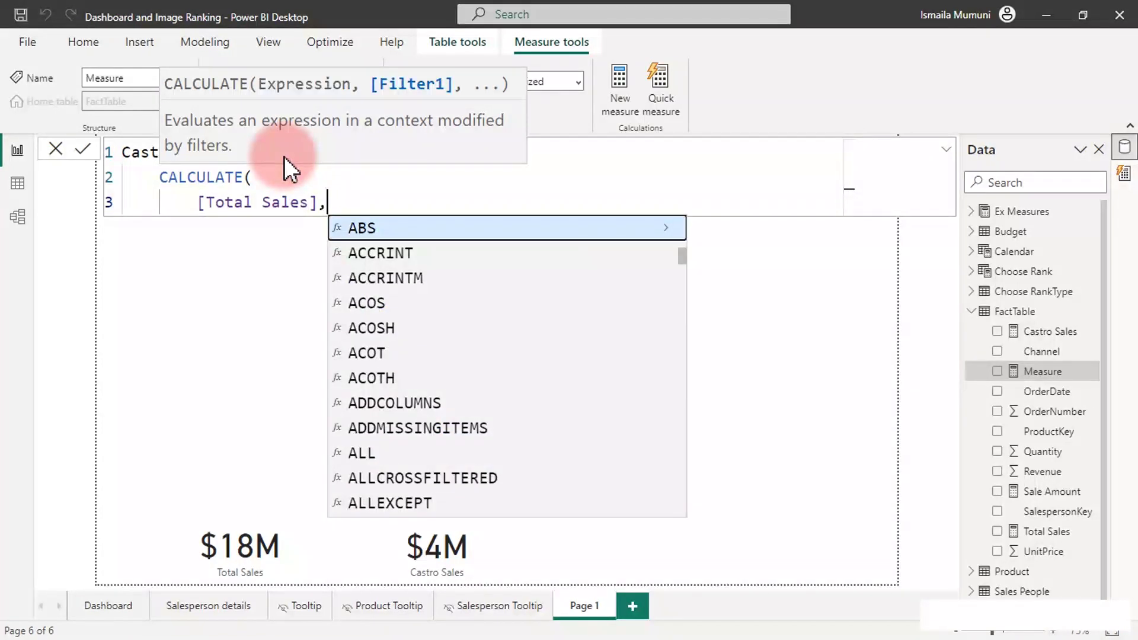
key("shift+Return")
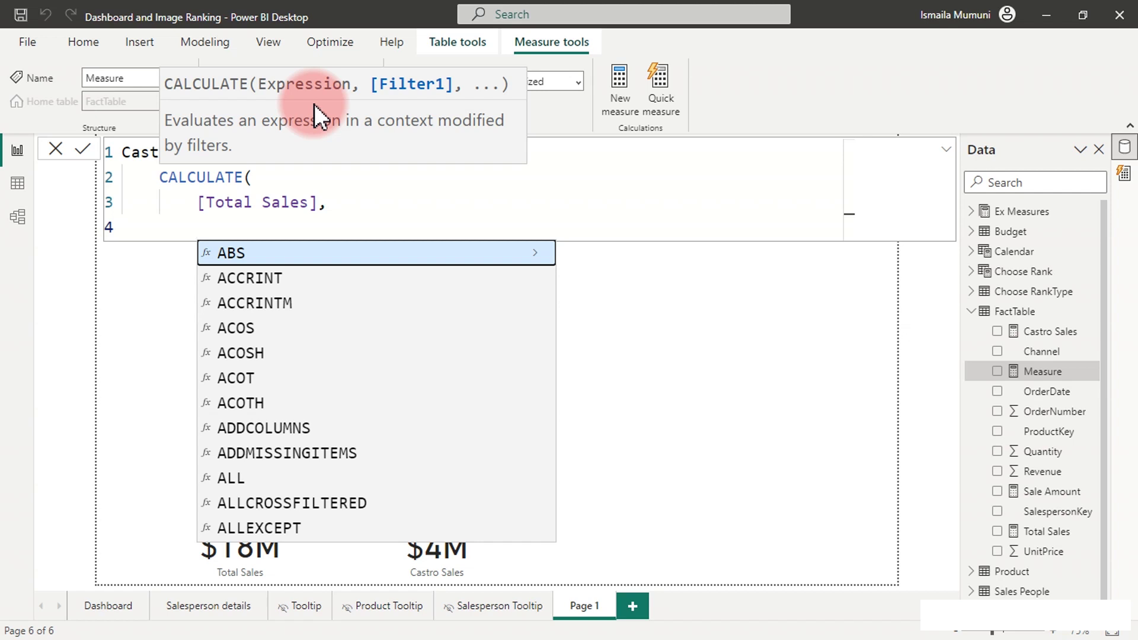
Add a 'Sales People'[Manager] filter for the Castro manager as CALCULATE's first filter.
type("man")
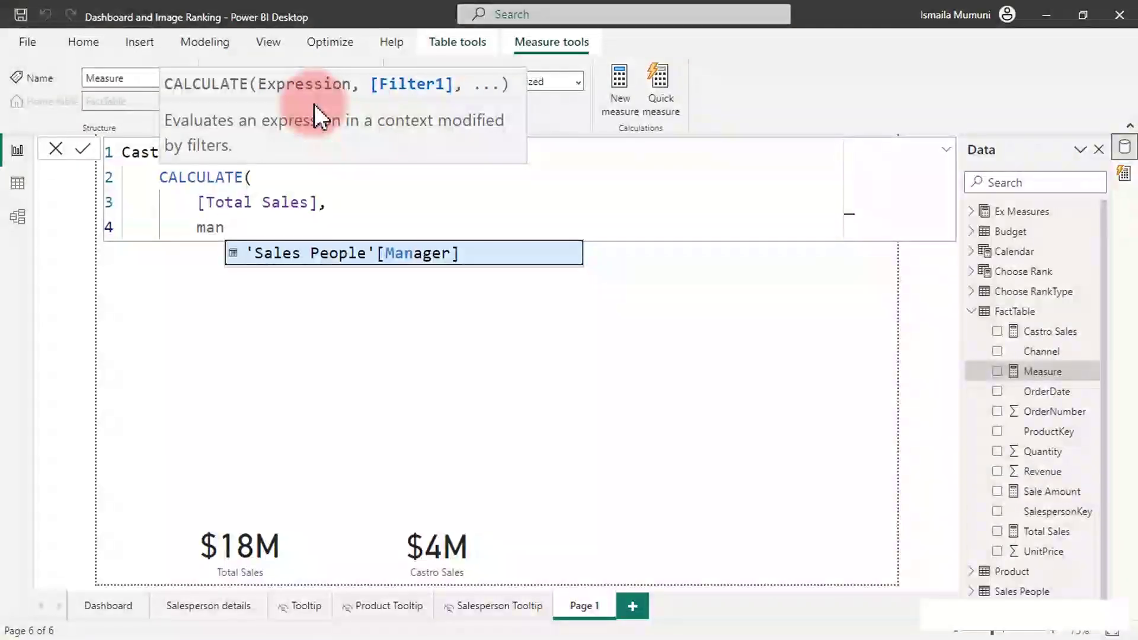
key("Tab")
type("=")
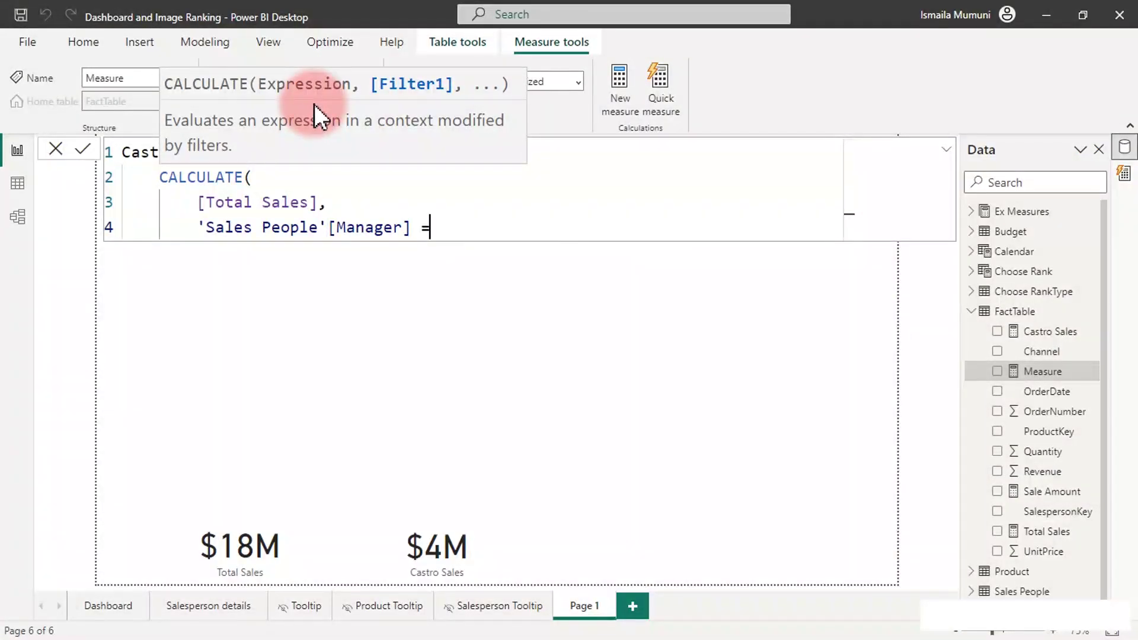
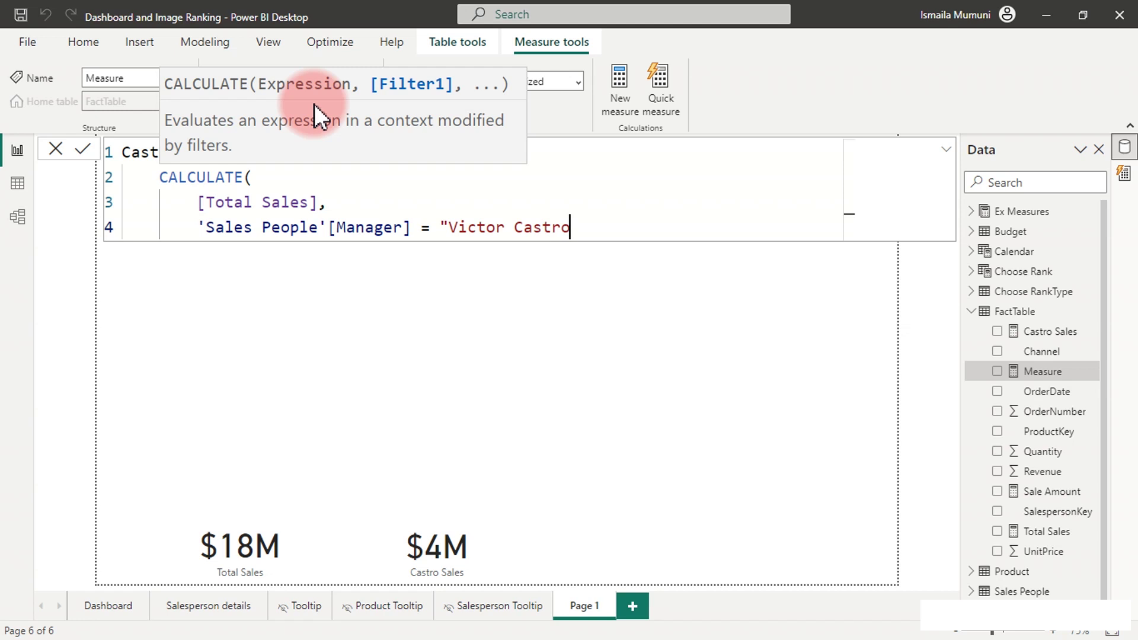
type("\",")
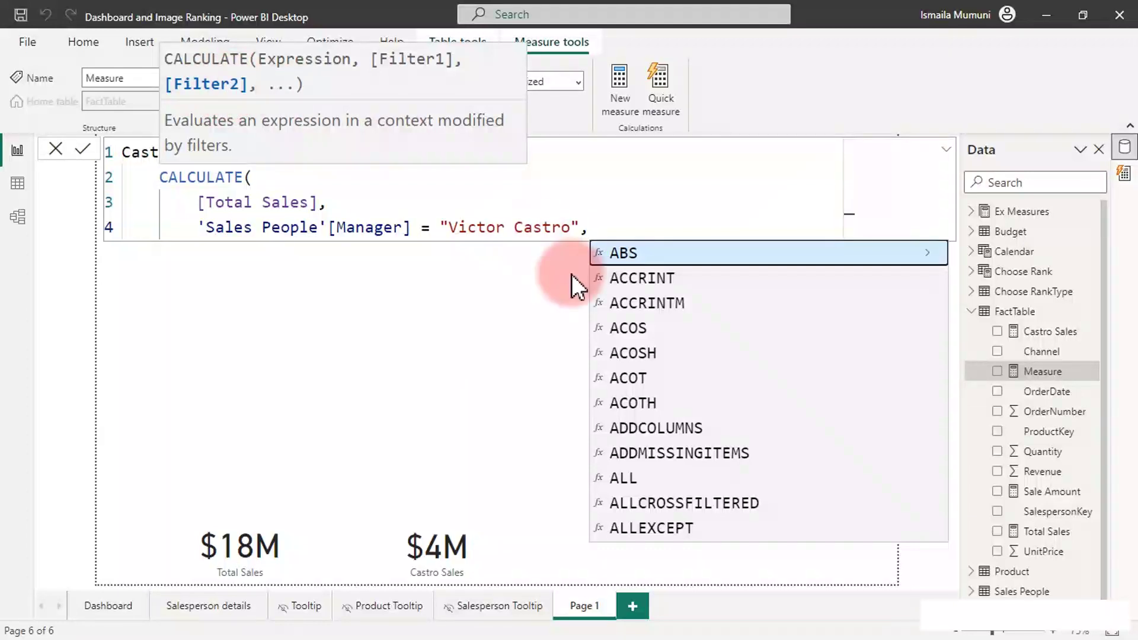
key("shift+Return")
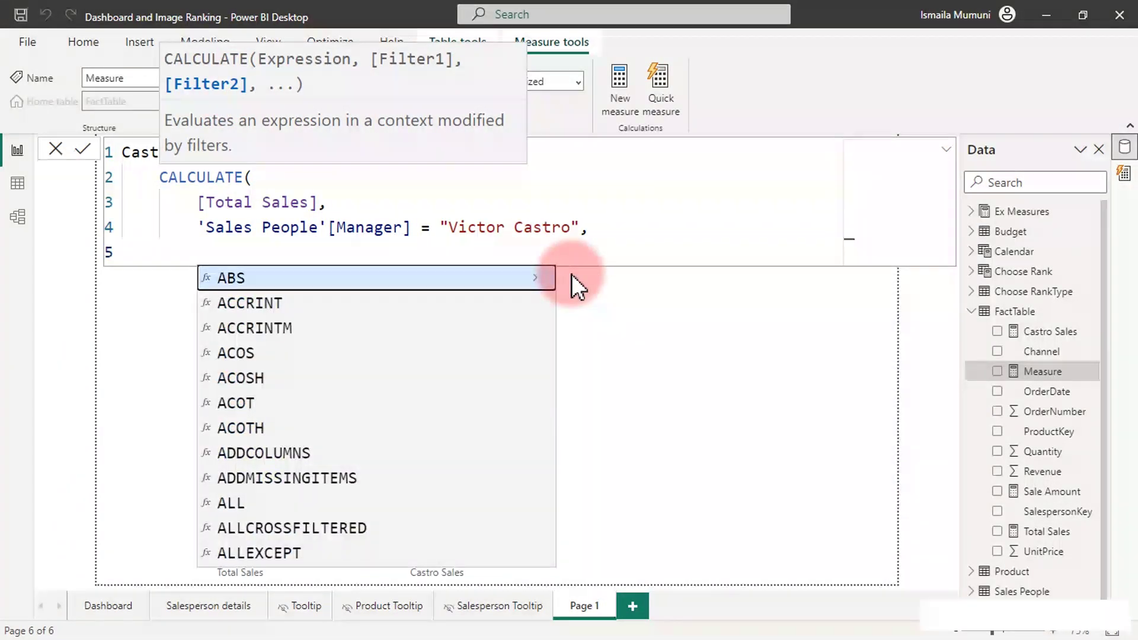
Add the filter 'Calendar'[Weekday] IN { "fri", "Mon", "Sun" }.
type("we")
key("Up")
key("Up")
key("Up")
key("Up")
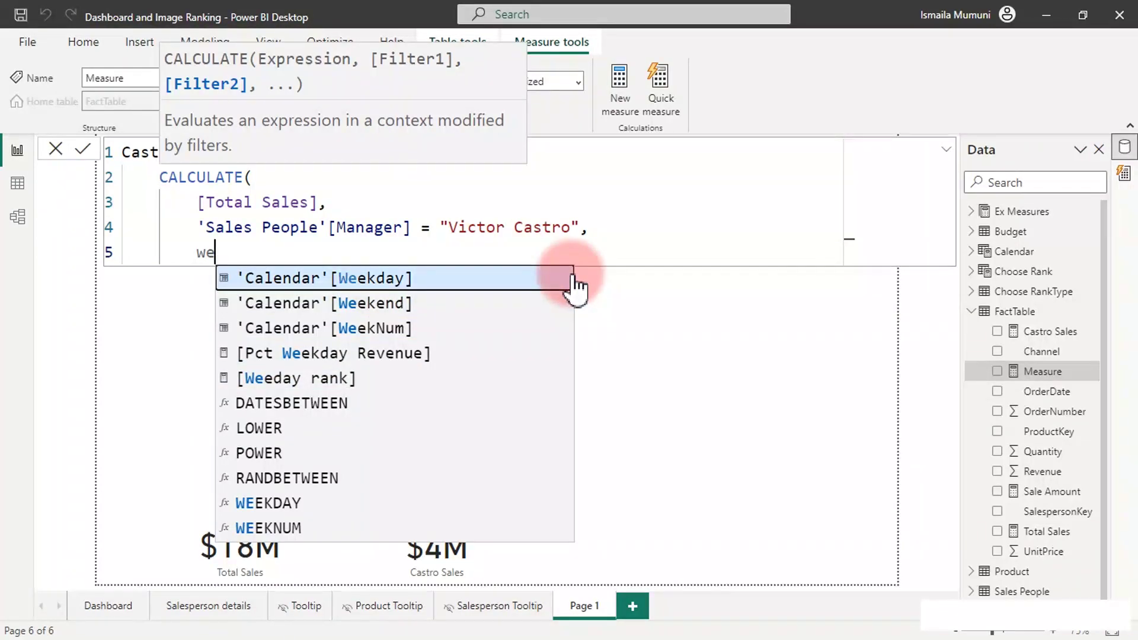
key("Tab")
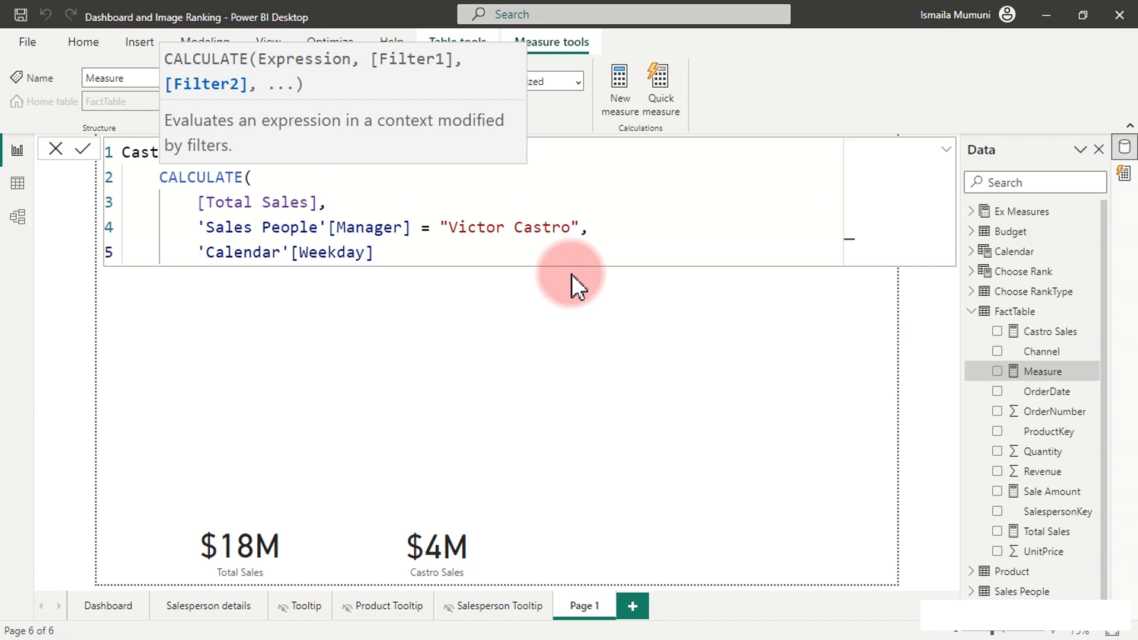
type("IN {")
scroll(484, 243, "up", 3)
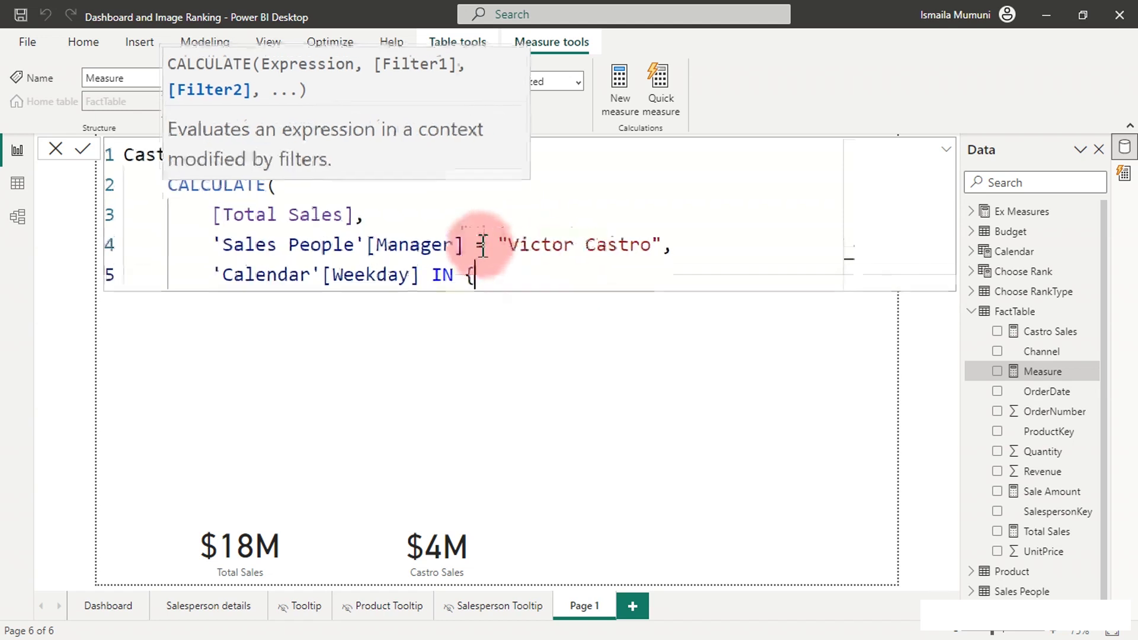
type("\"fr")
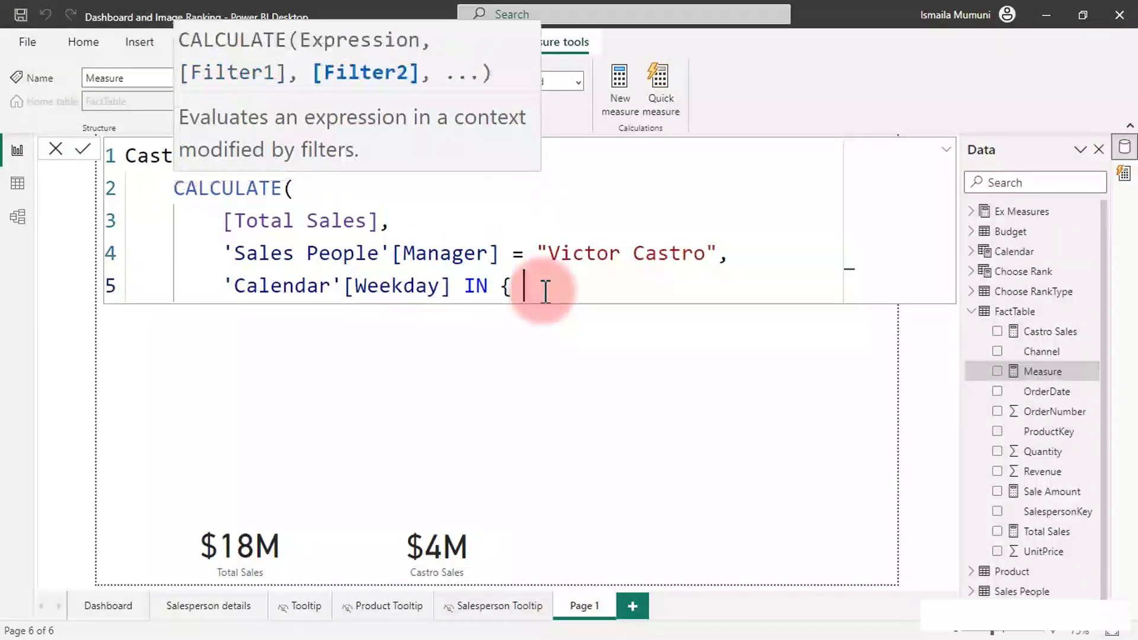
type("i")
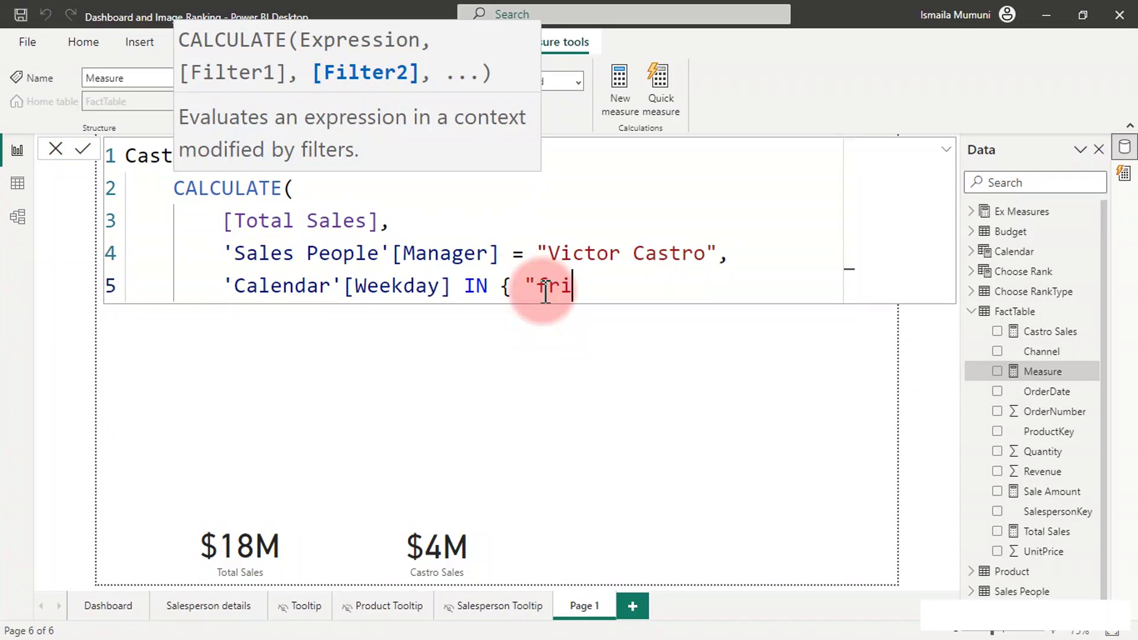
type("\", \"Mon\", \"")
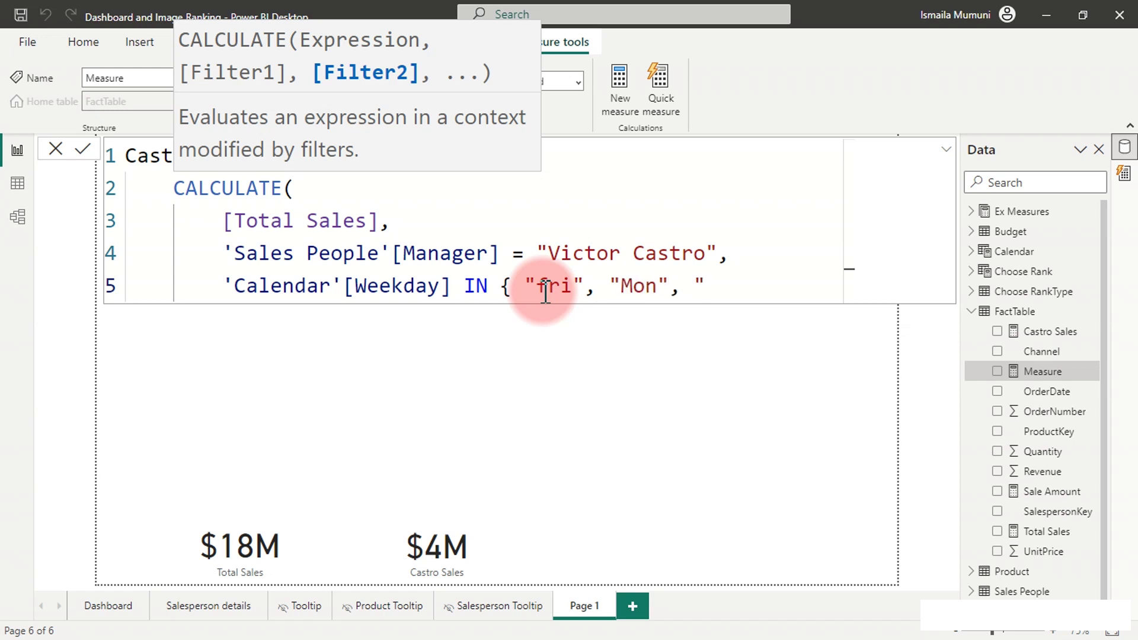
type("S")
key("BackSpace")
type("Sun\" }")
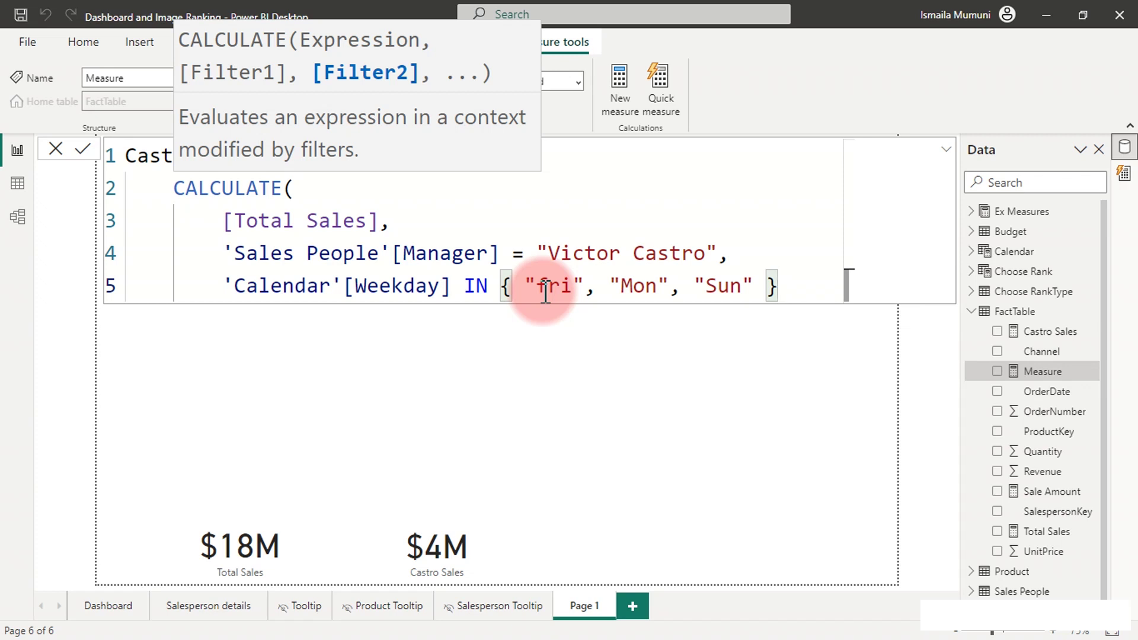
Close the CALCULATE bracket, commit Castro Sales 2, and apply currency format.
key("Return")
type(")")
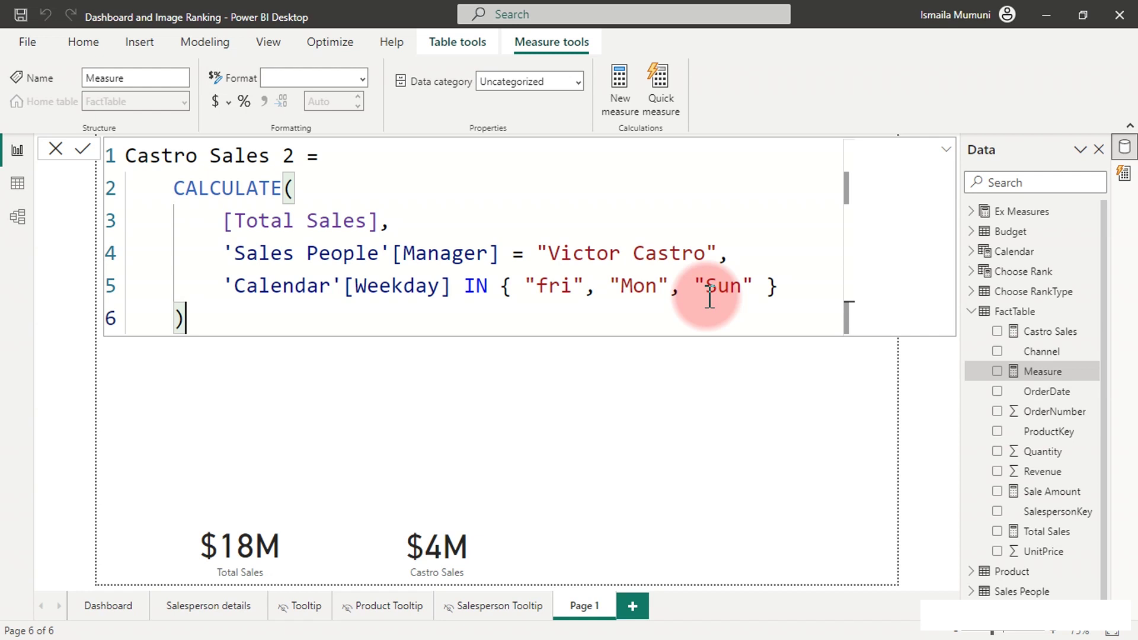
left_click(710, 296)
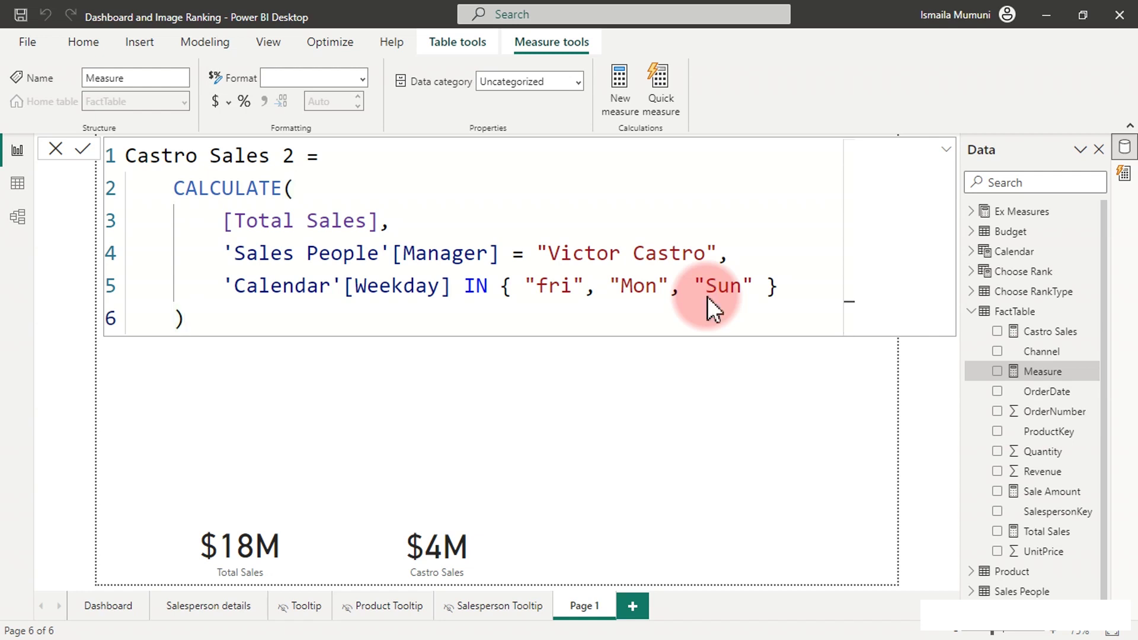
key("Return")
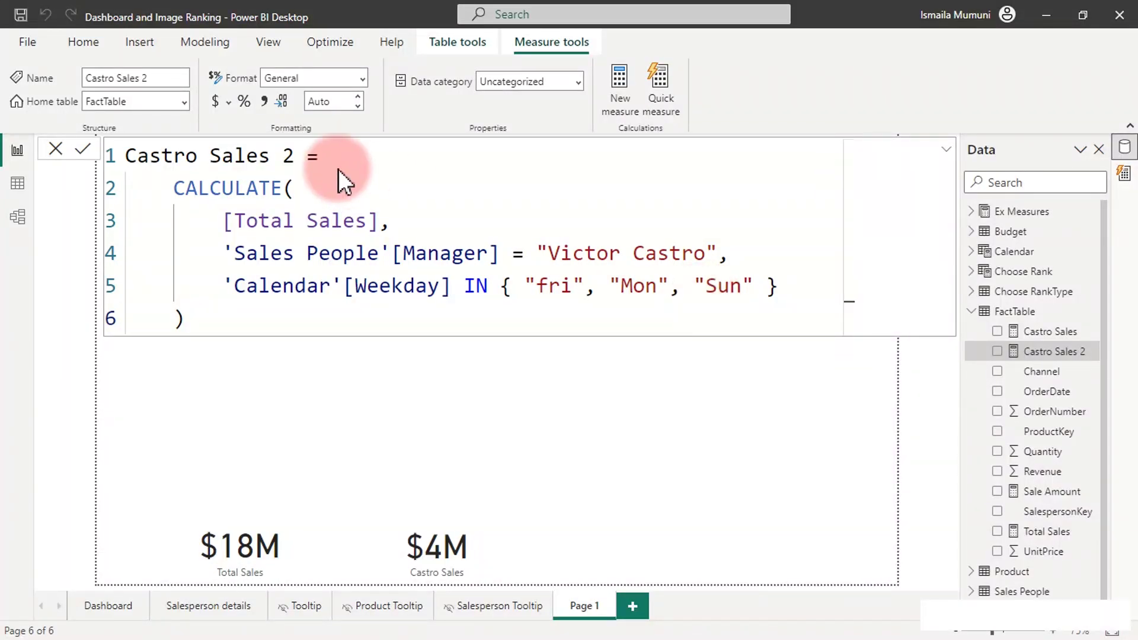
left_click(220, 100)
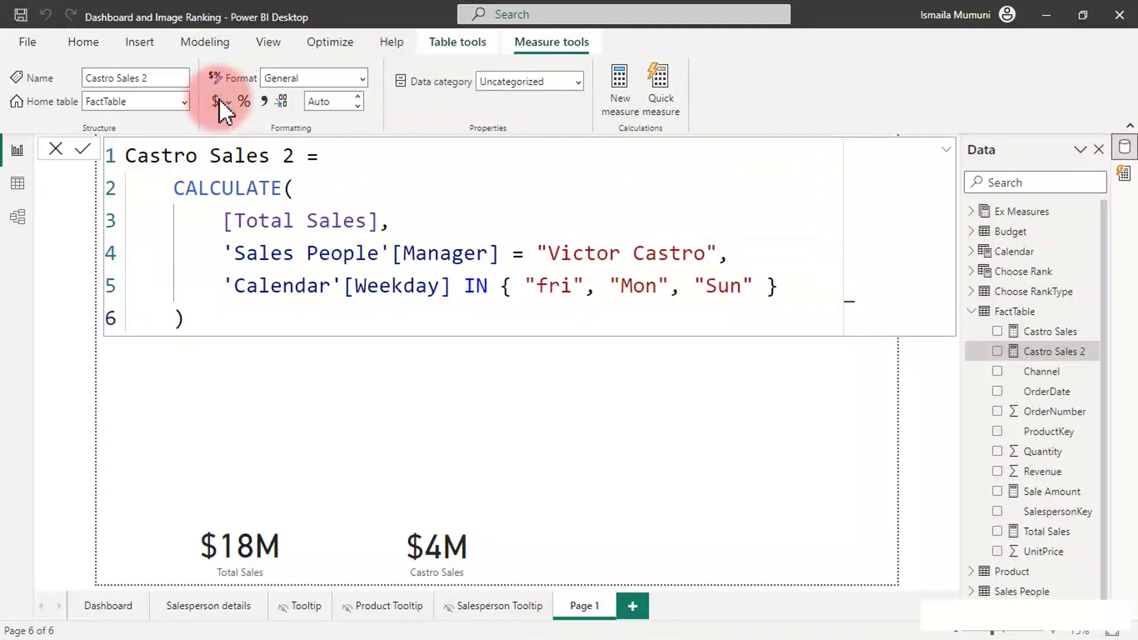
Add thousands separators and place a shrunken Castro Sales 2 card at the bottom right.
left_click(219, 98)
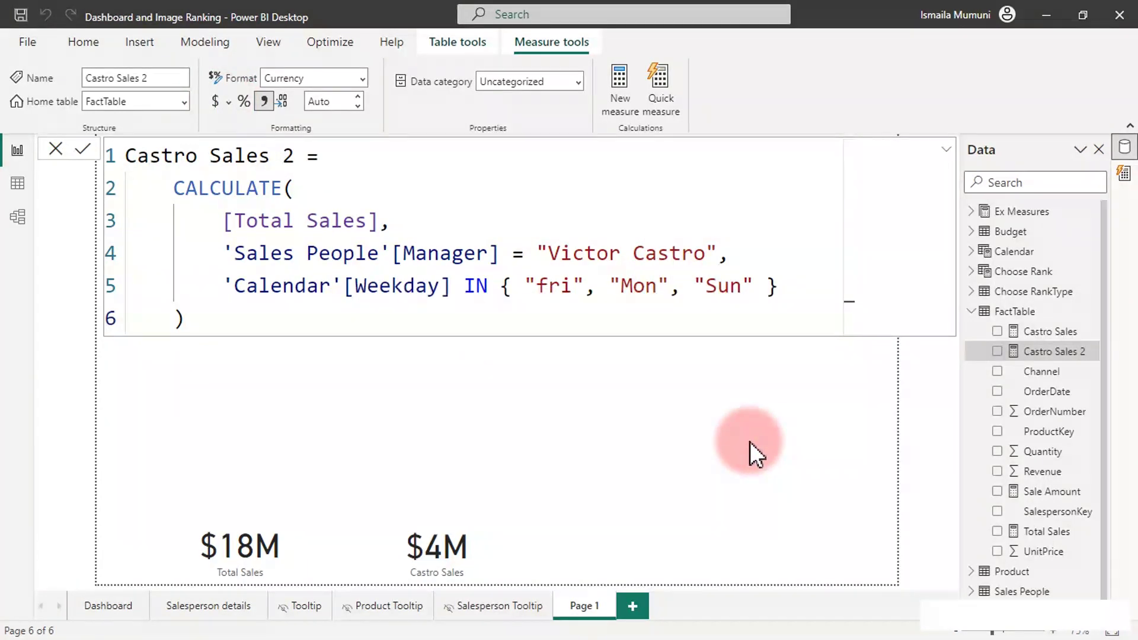
left_click(998, 352)
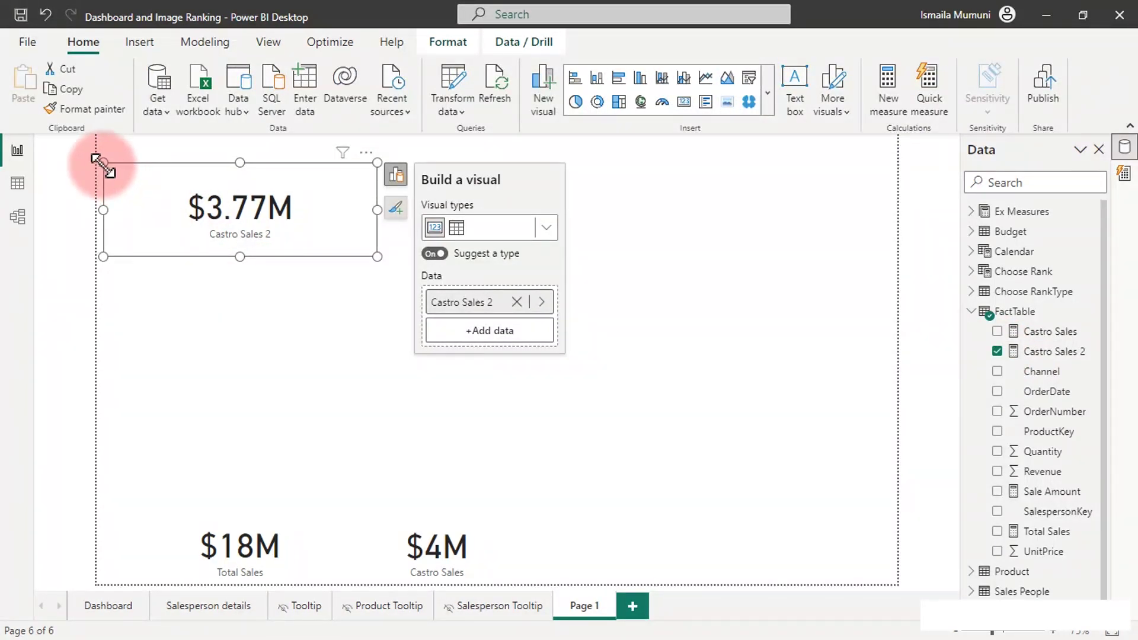
left_click_drag(104, 162, 162, 169)
left_click_drag(232, 182, 627, 502)
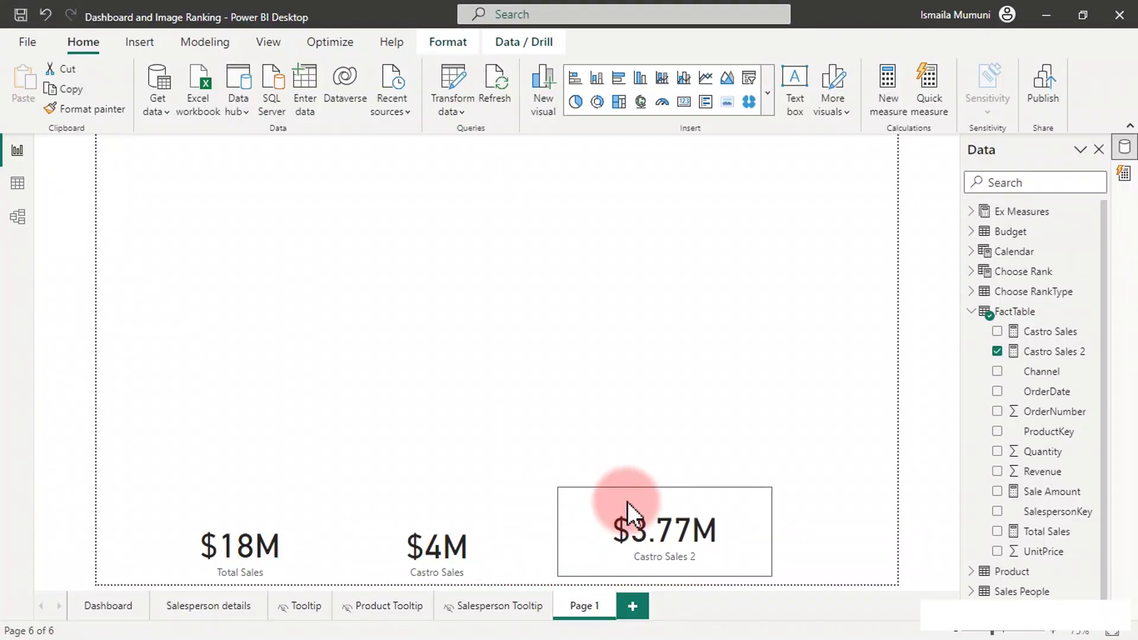
Set Castro Sales 2 to 0 decimal places so the card reads $4M.
left_click(1058, 353)
left_click(319, 102)
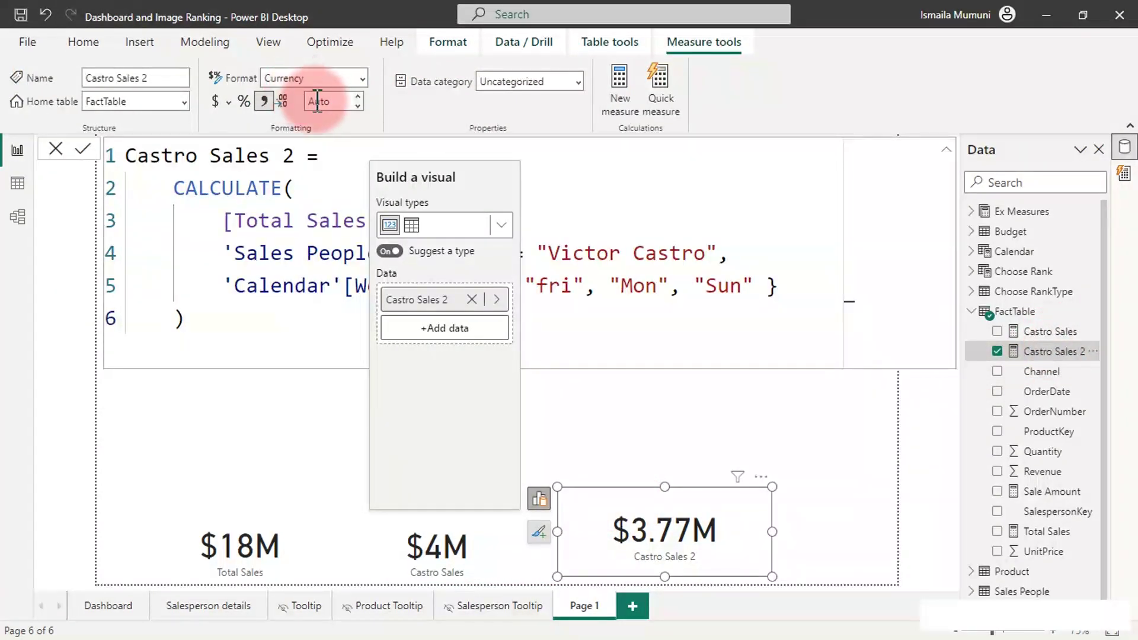
type("0")
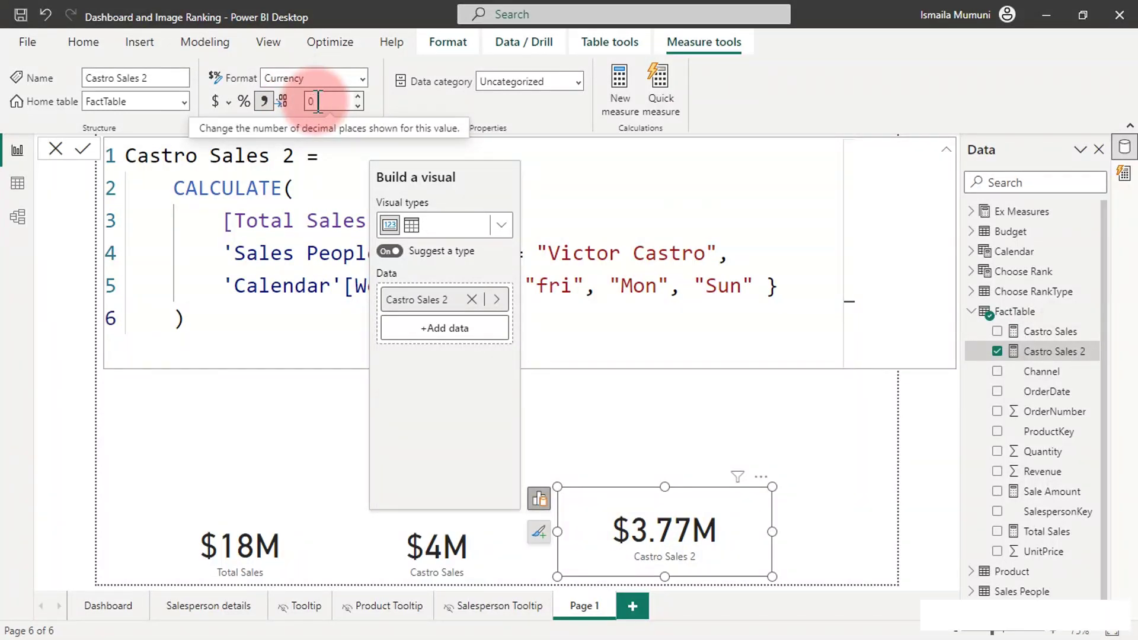
left_click(582, 475)
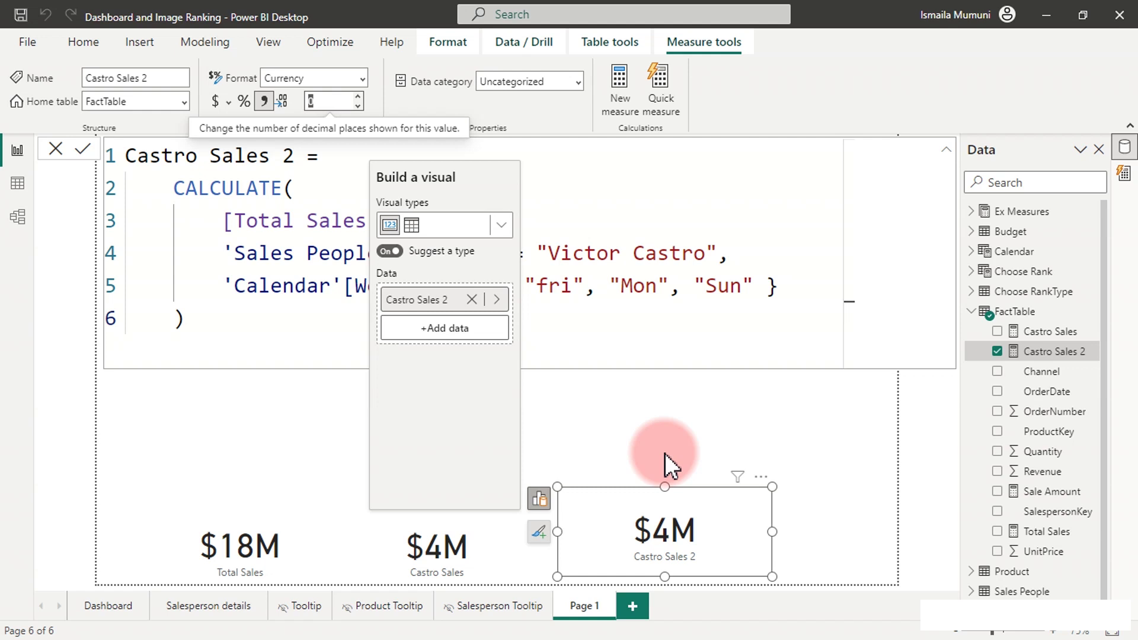
left_click(664, 453)
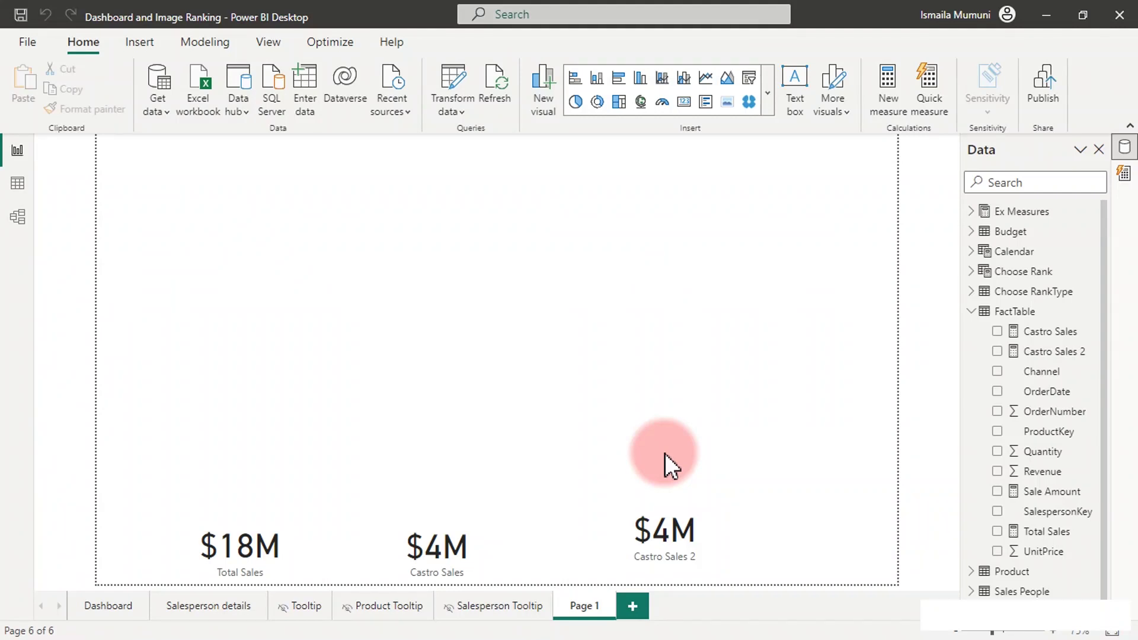
Switch to the Dashboard page and select the ranking count slicer.
left_click(109, 605)
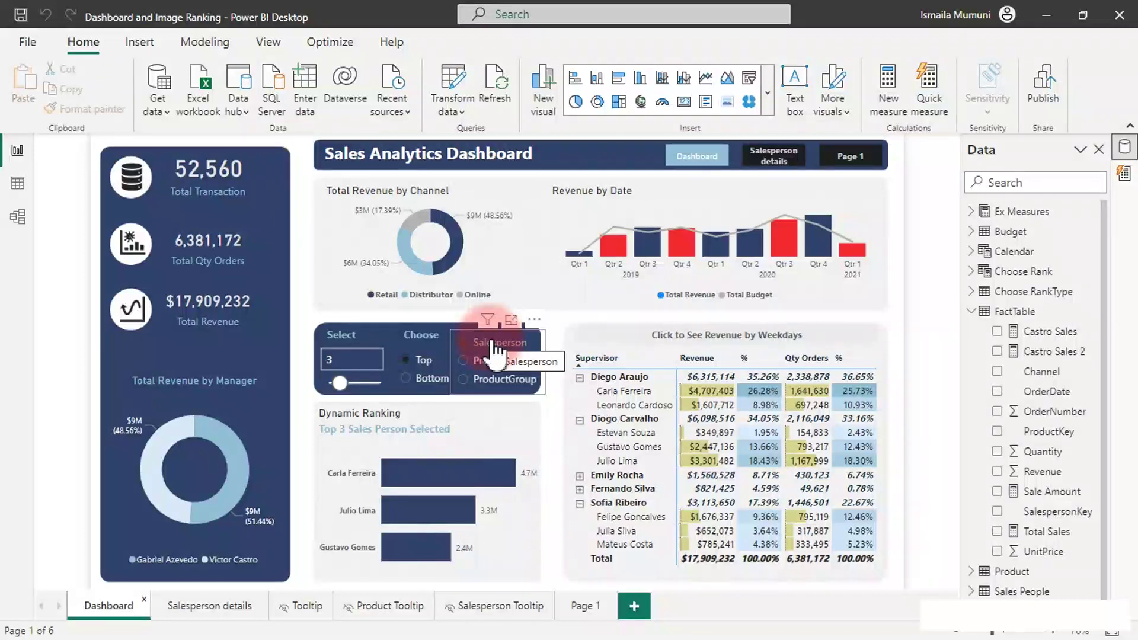
left_click(370, 362)
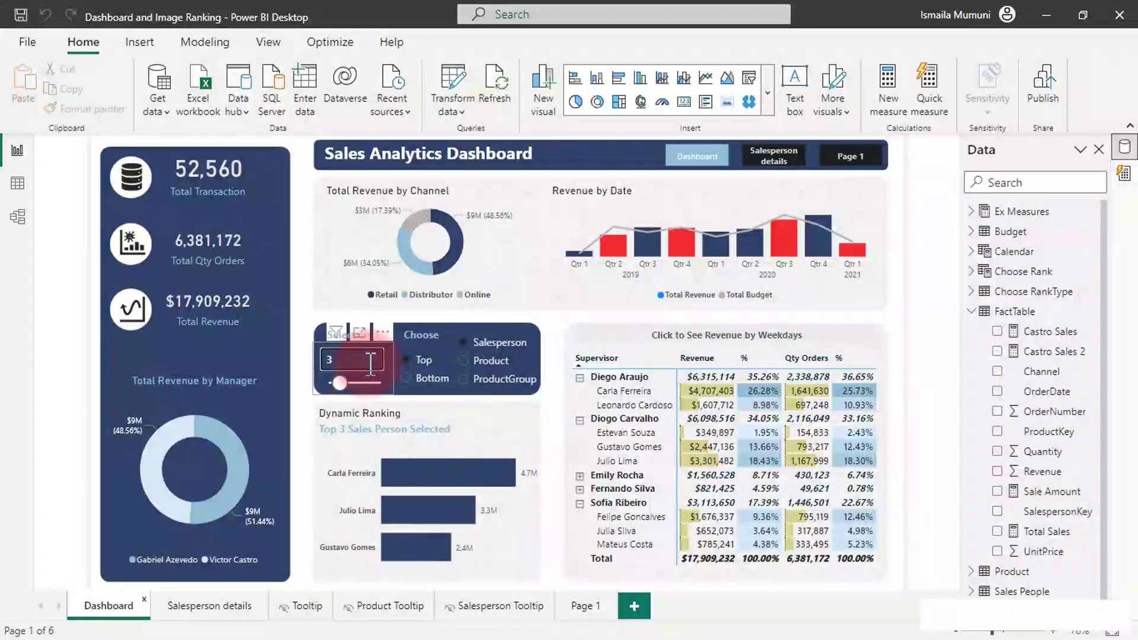
left_click(504, 380)
left_click(504, 363)
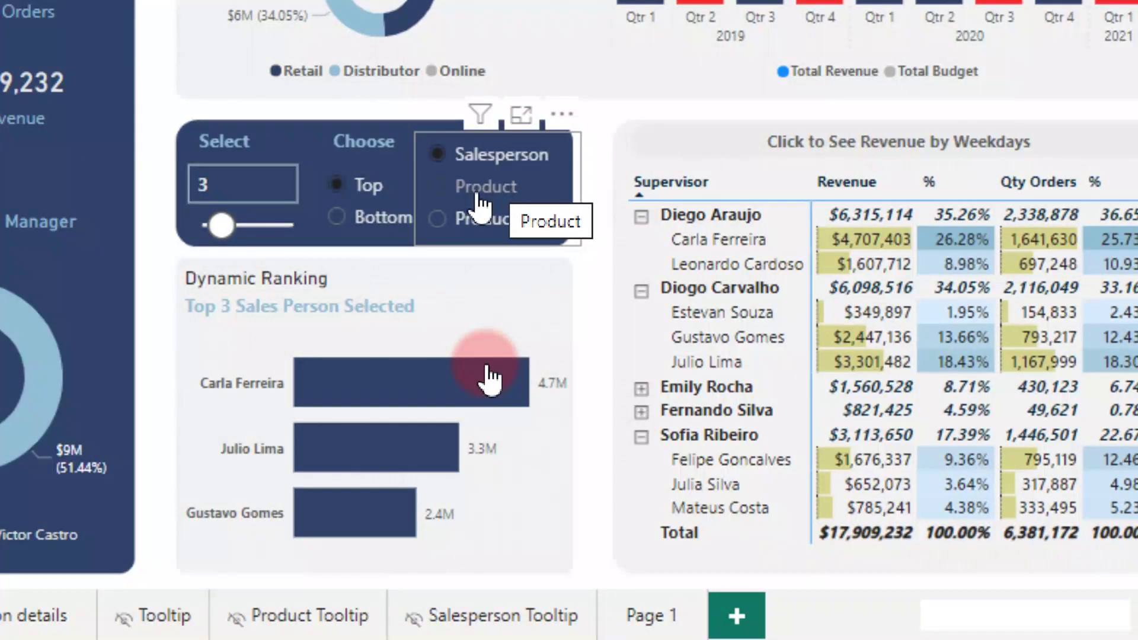
Rank by ProductGroup, show Bottom items, and raise the ranking count from 3 to 4.
left_click(439, 189)
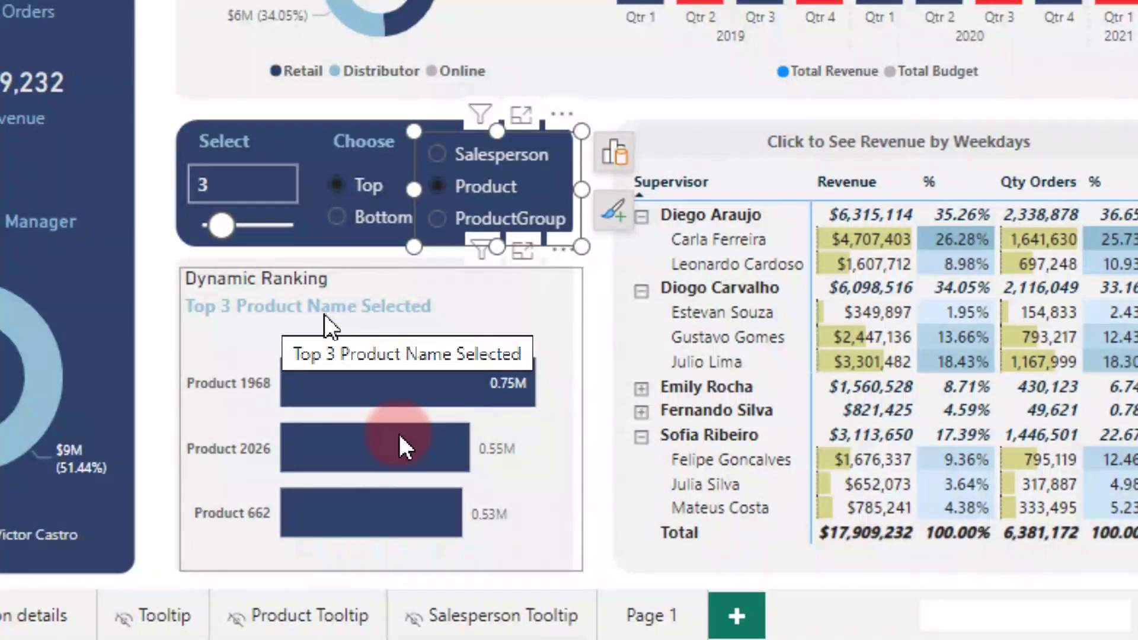
left_click(438, 223)
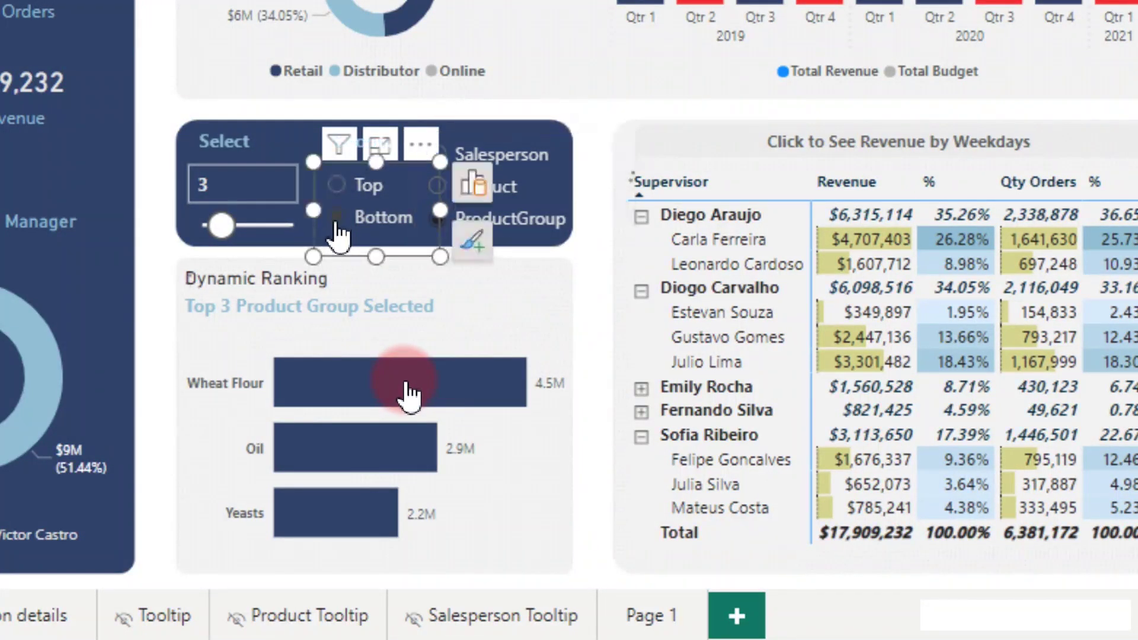
left_click(336, 218)
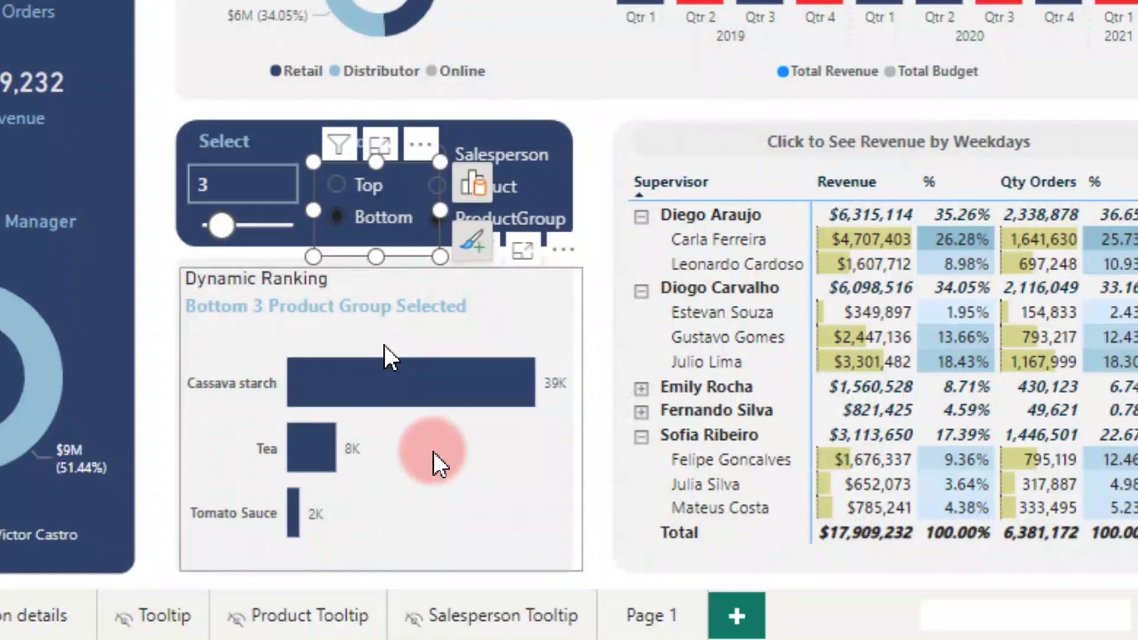
left_click_drag(227, 242, 229, 234)
left_click(234, 237)
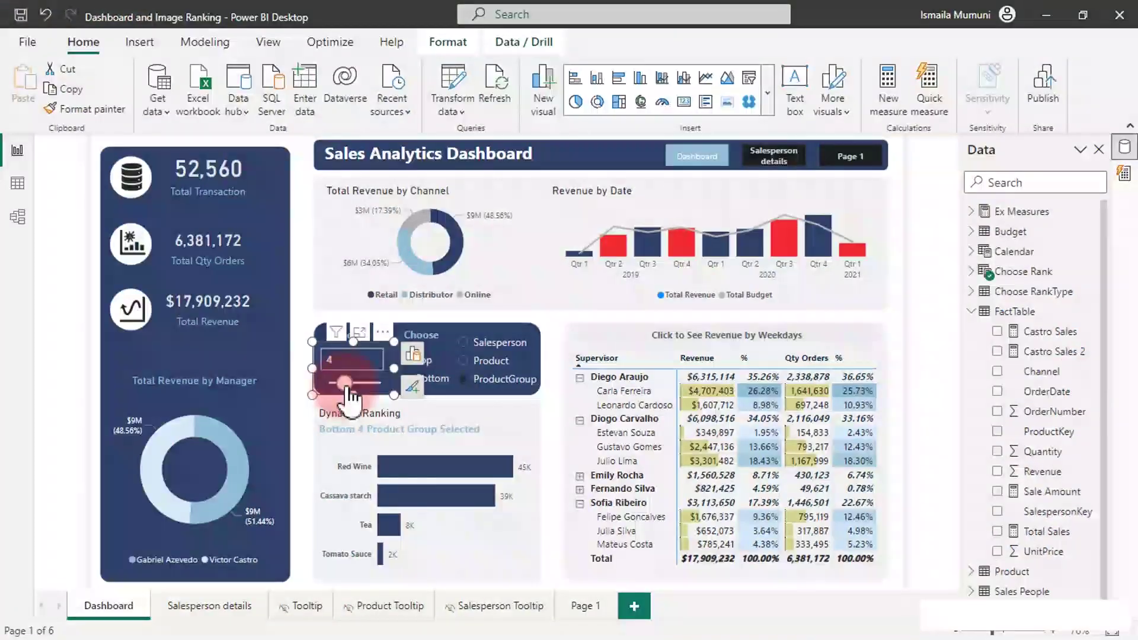
left_click(512, 542)
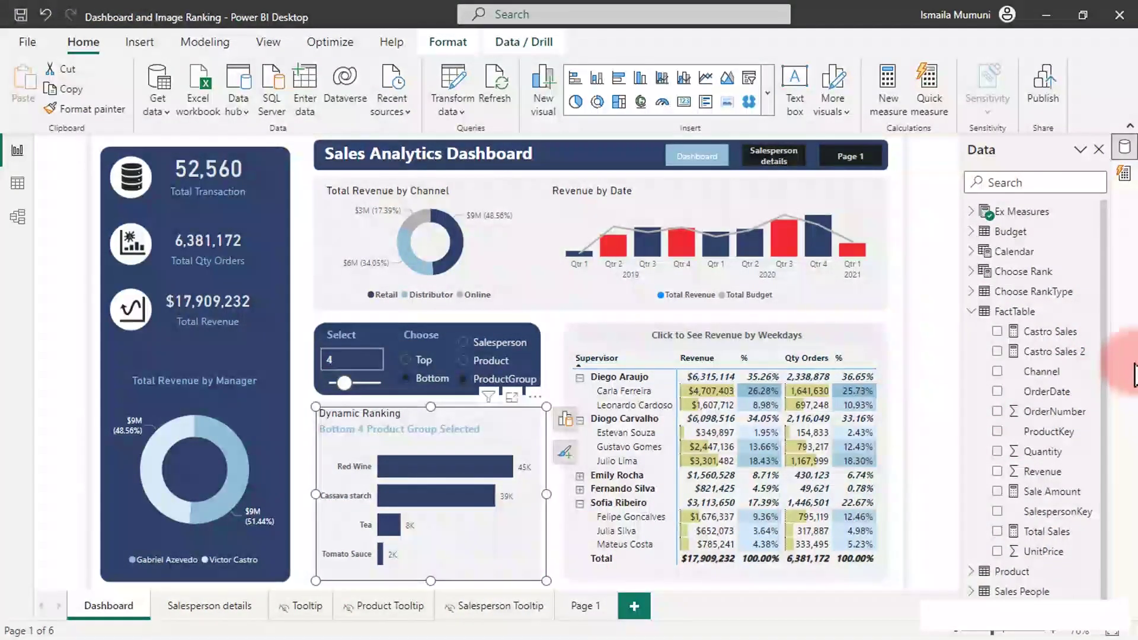
Read the Ranking Top measure's DAX under Ex Measures, then reopen Copilot quick measure suggestions.
left_click(970, 212)
left_click(1050, 431)
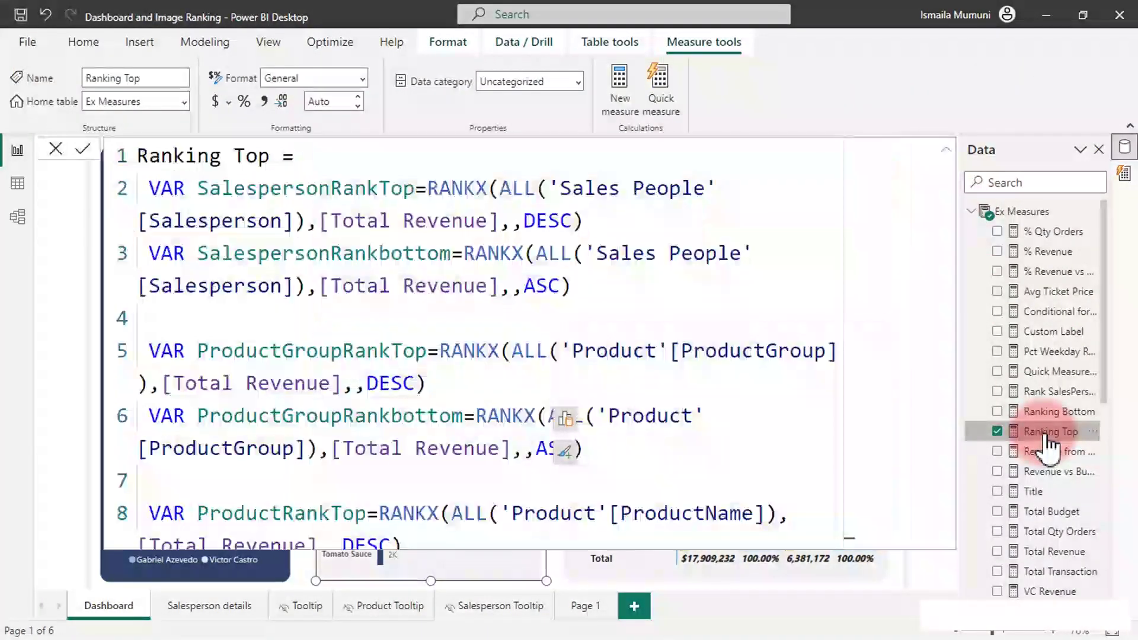
left_click(733, 318)
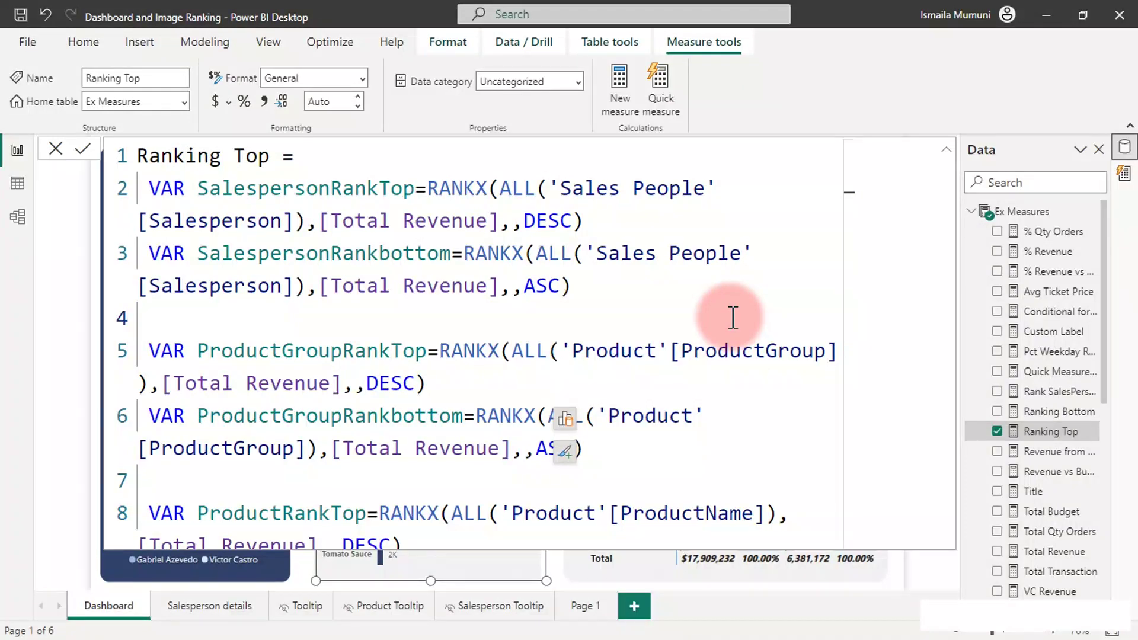
scroll(733, 319, "up", 1)
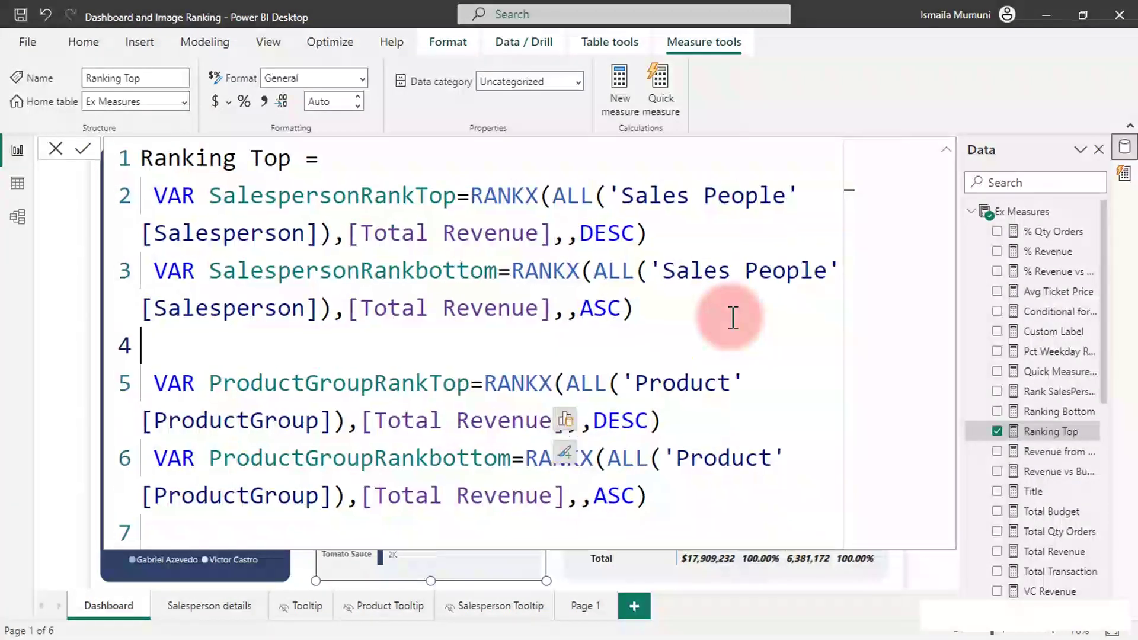
scroll(733, 318, "up", 1)
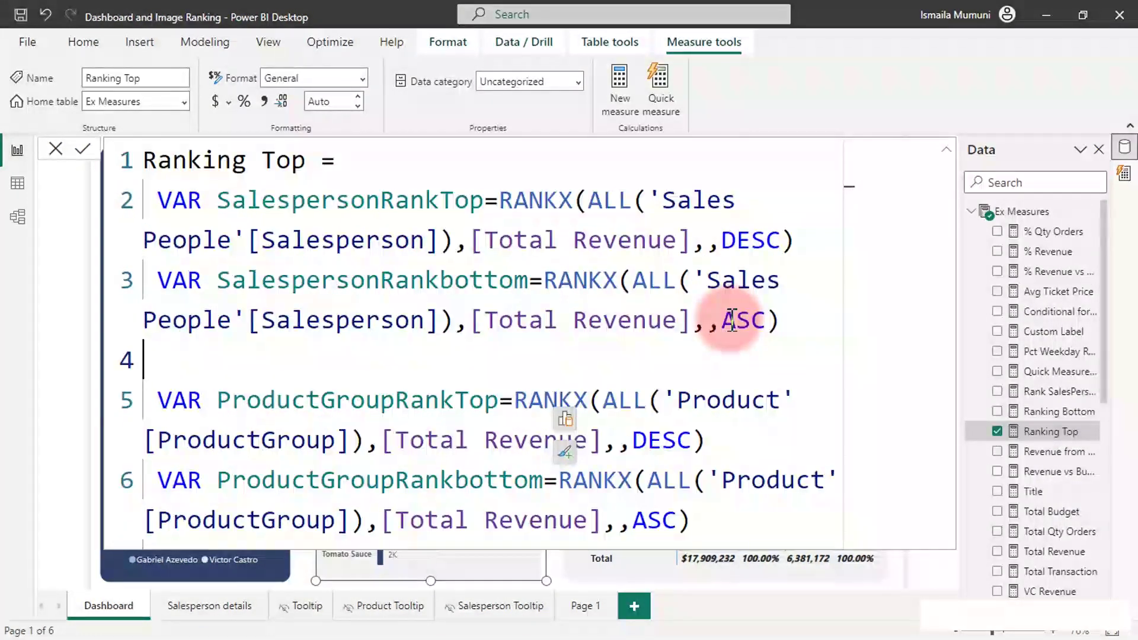
scroll(733, 320, "up", 1)
scroll(733, 320, "down", 3)
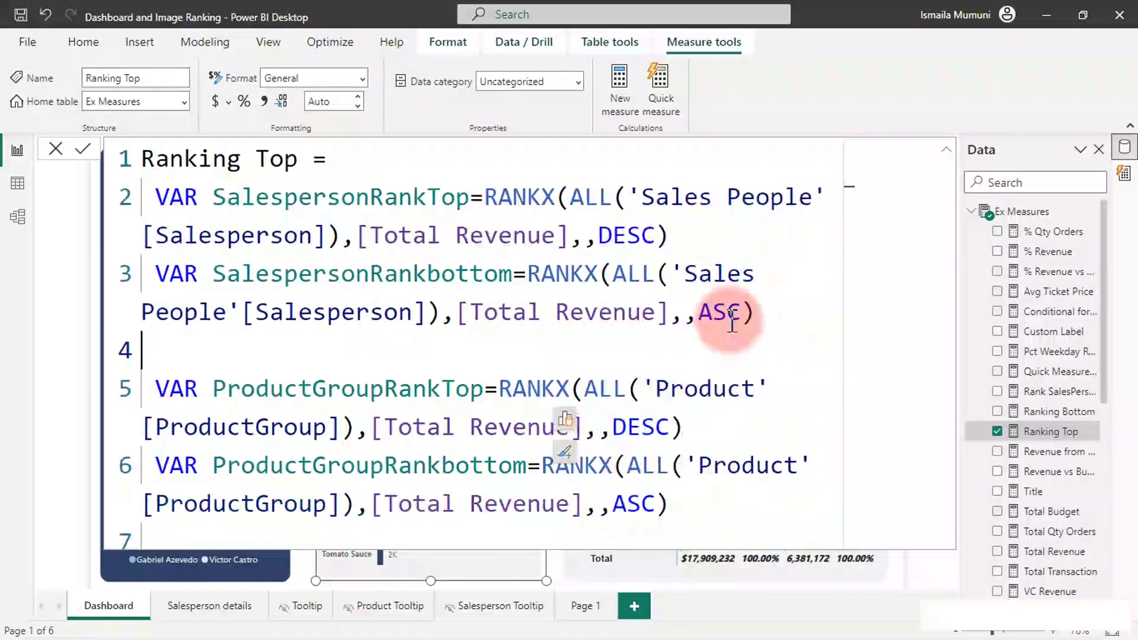
scroll(731, 323, "down", 3)
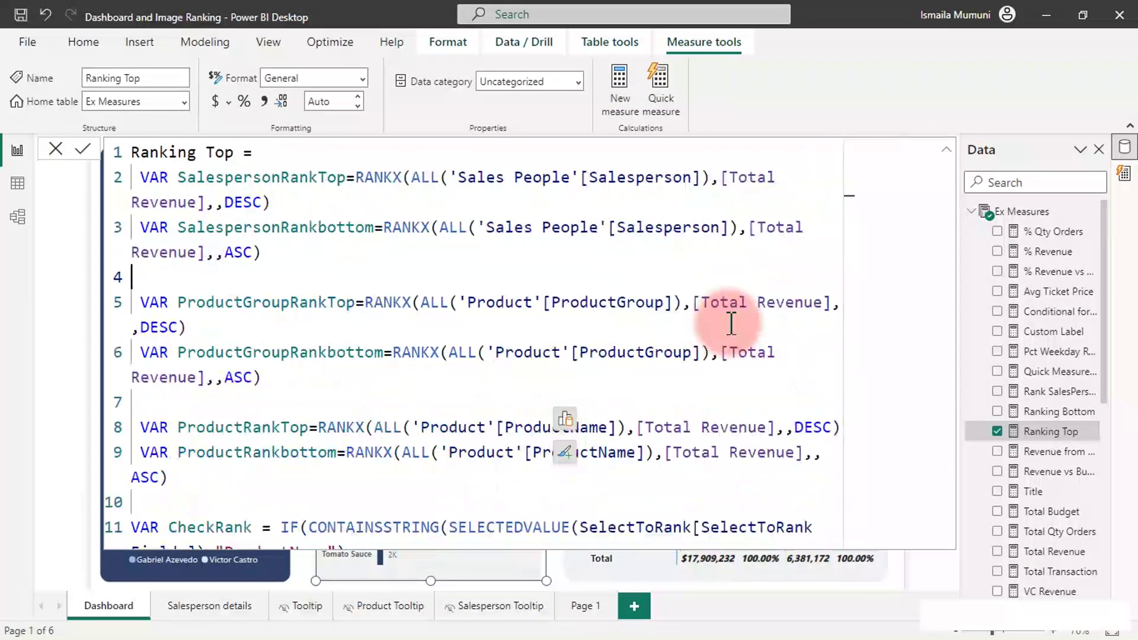
scroll(731, 323, "down", 3)
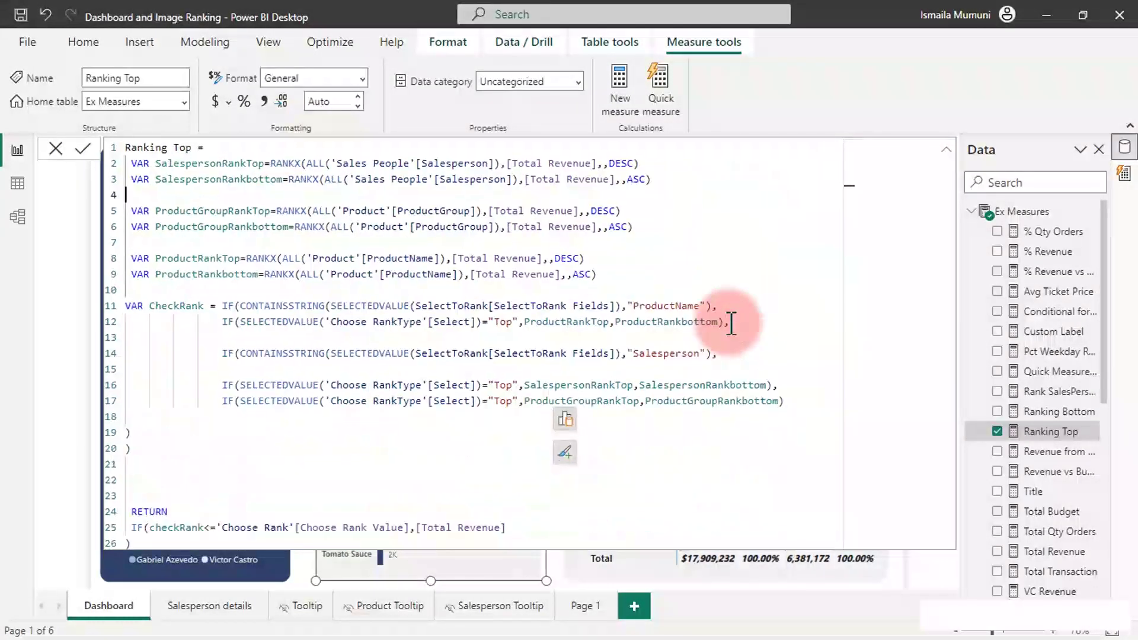
scroll(732, 323, "down", 1)
scroll(731, 323, "up", 1)
scroll(732, 323, "up", 1)
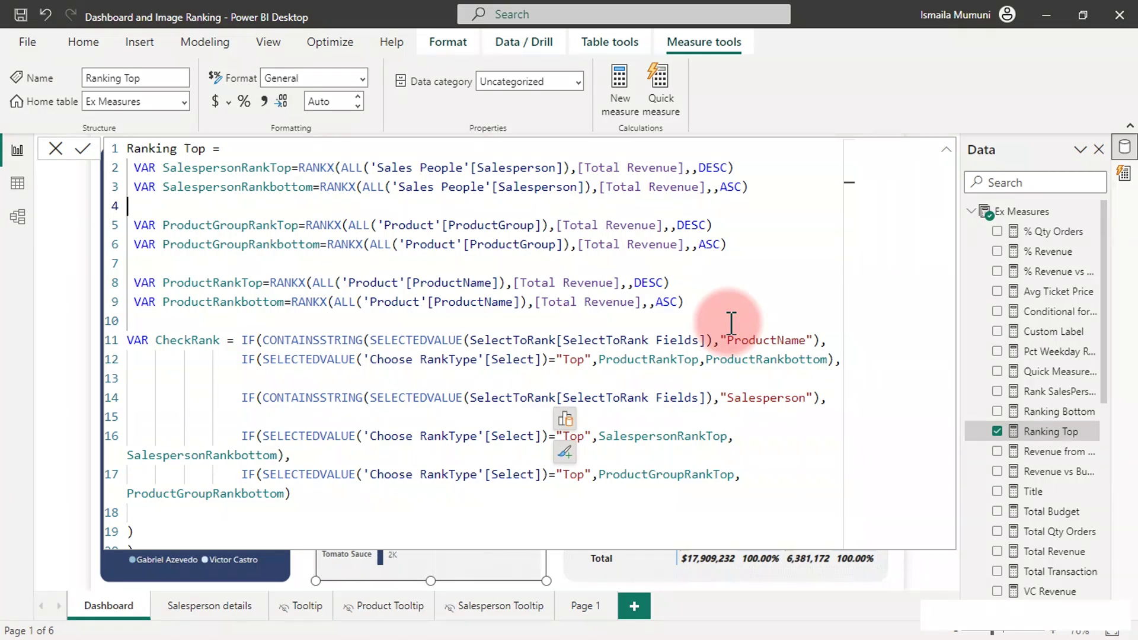
left_click(1123, 172)
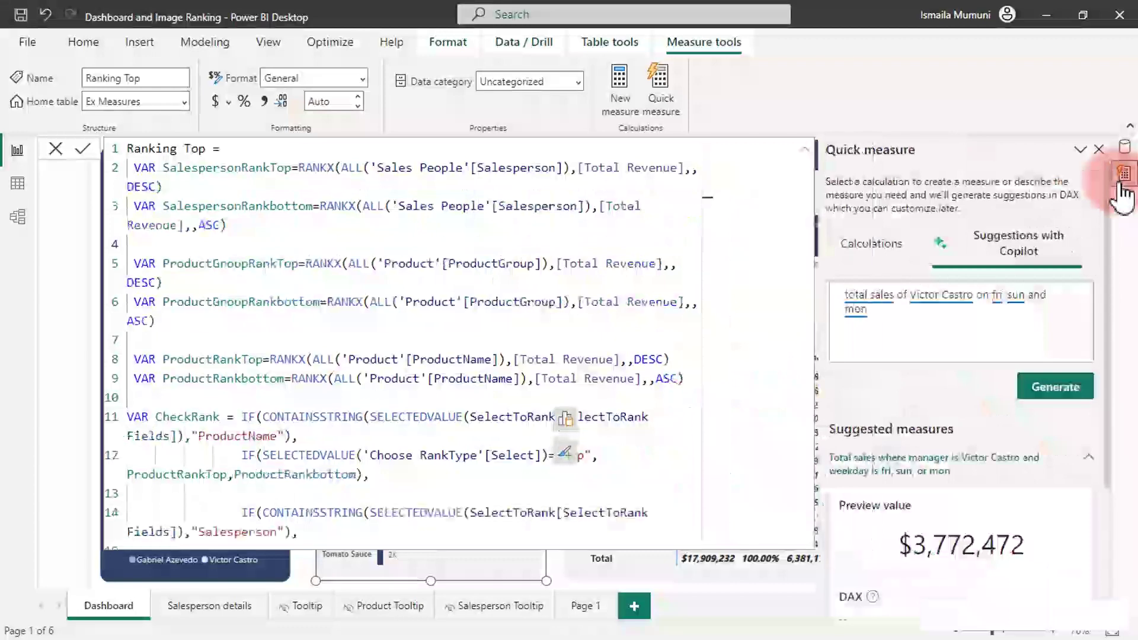
Replace the Copilot prompt with 'what is the numbers of rows in the facttable' and generate.
left_click(909, 320)
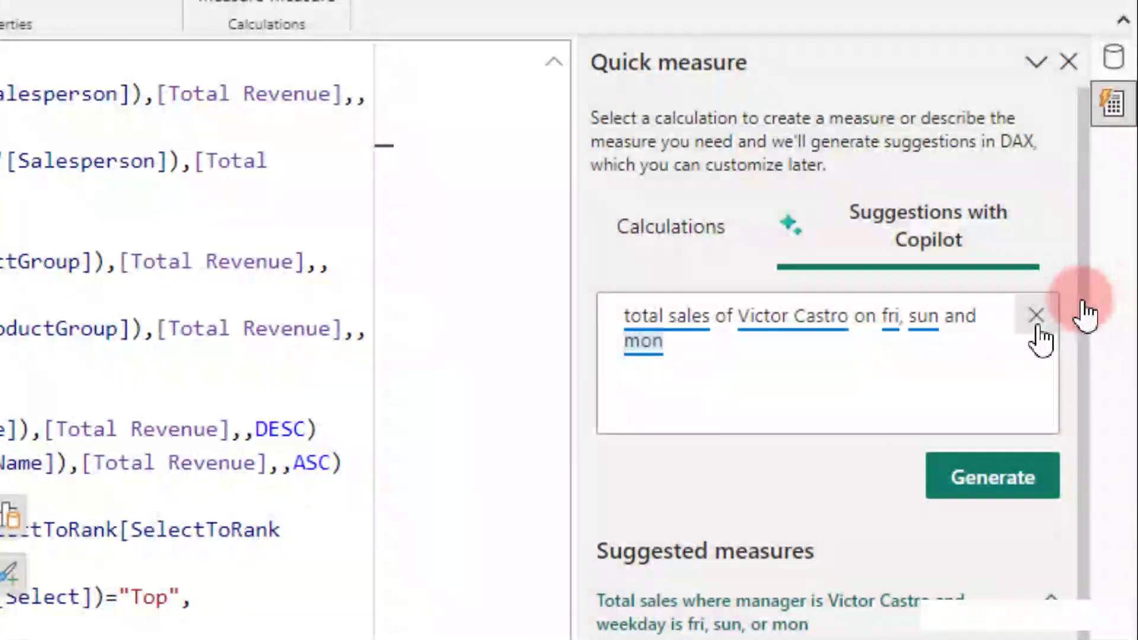
left_click(1080, 296)
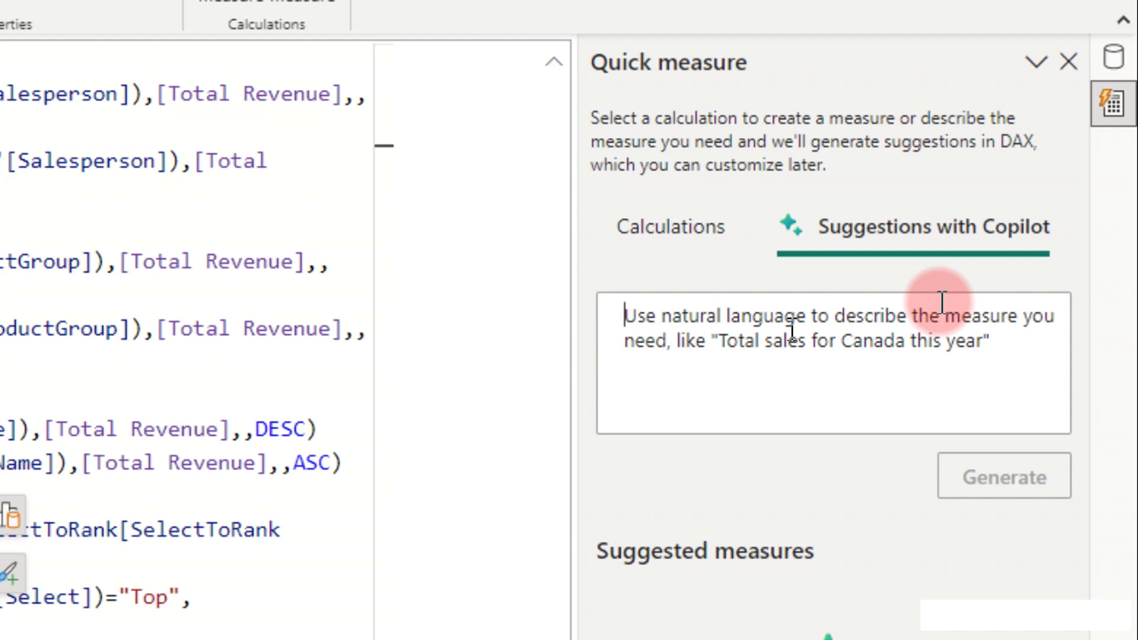
type("wo")
key("BackSpace")
type("hat is the ")
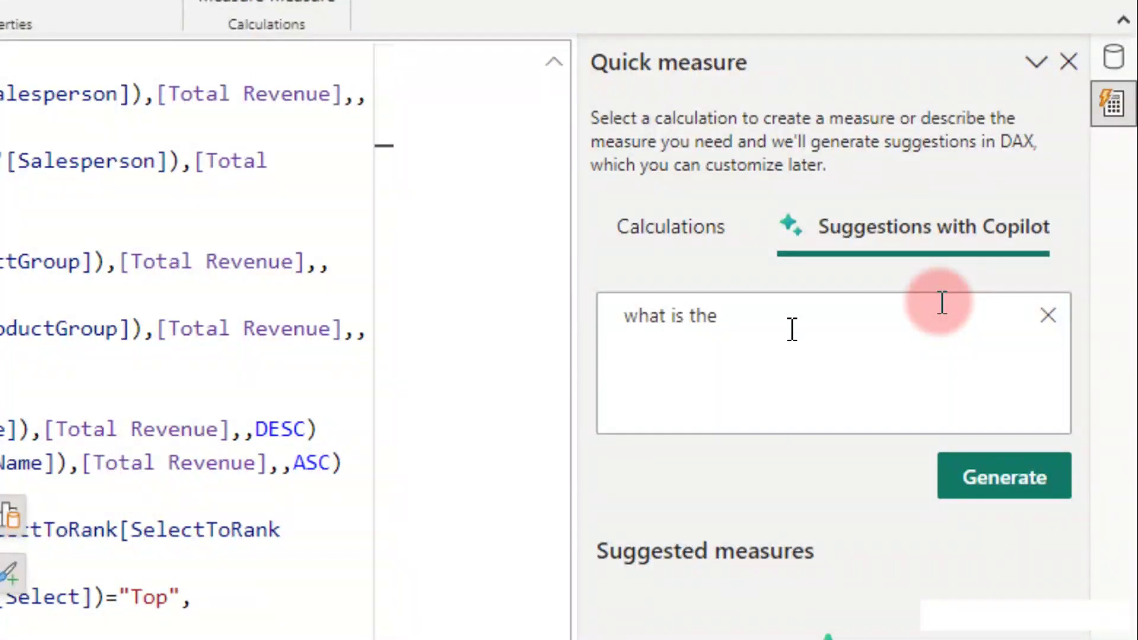
type("numb")
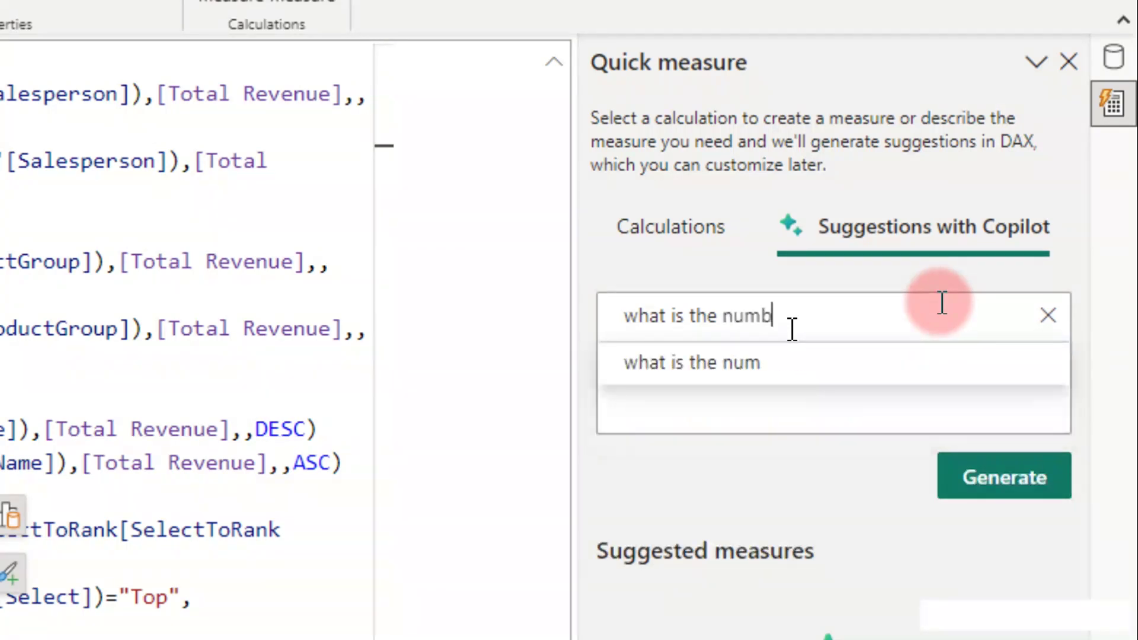
type("ers of rew")
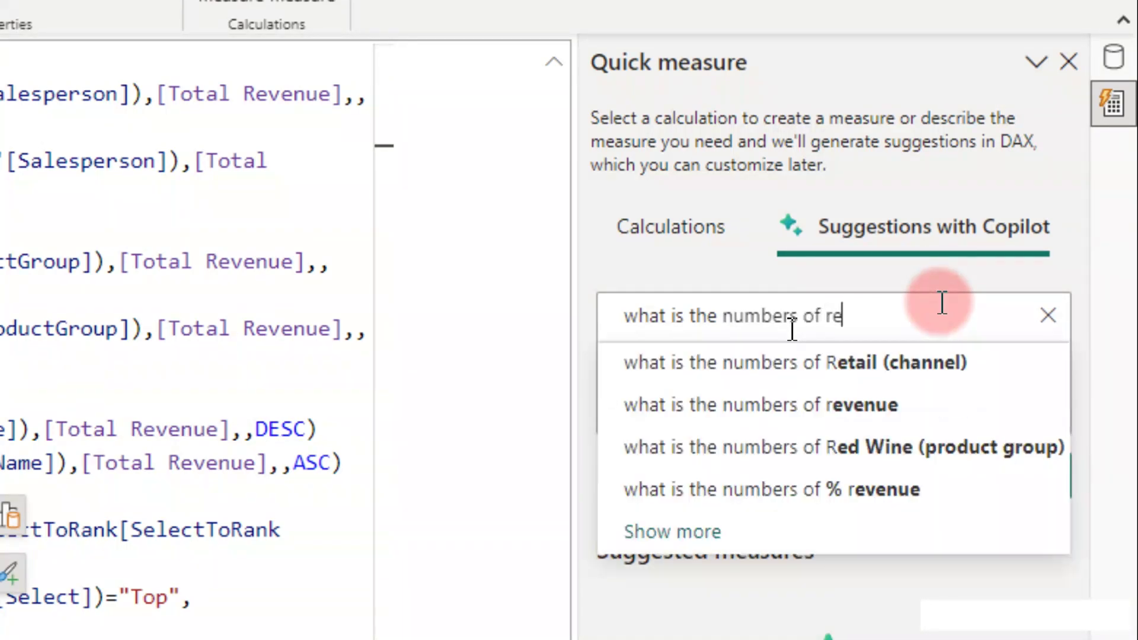
key("BackSpace")
key("BackSpace")
type("ow")
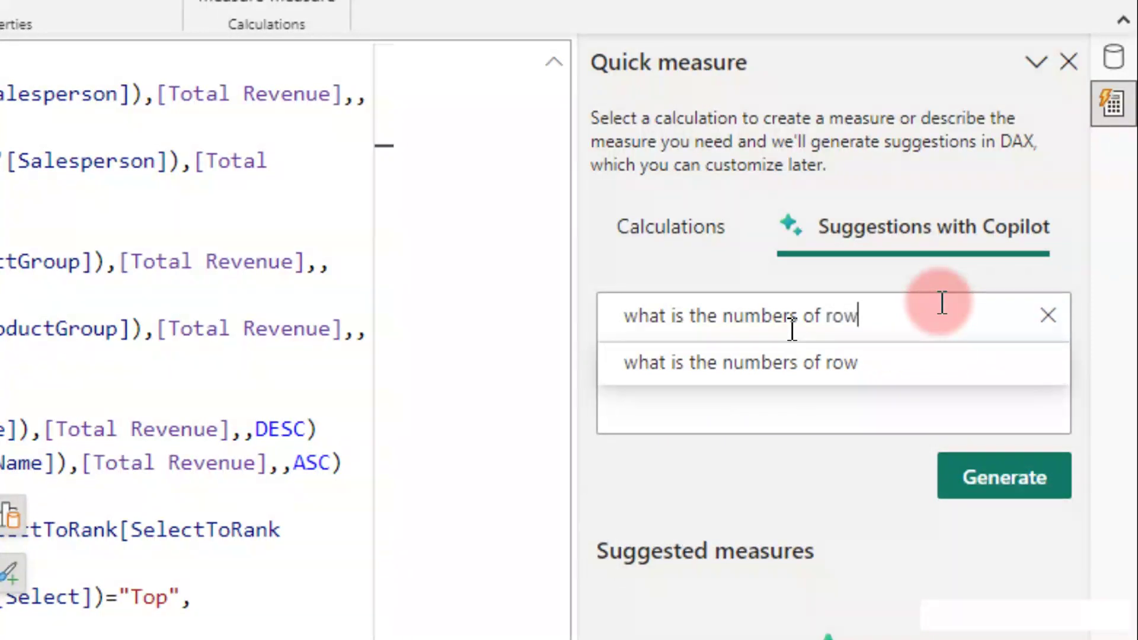
type("s in the ac")
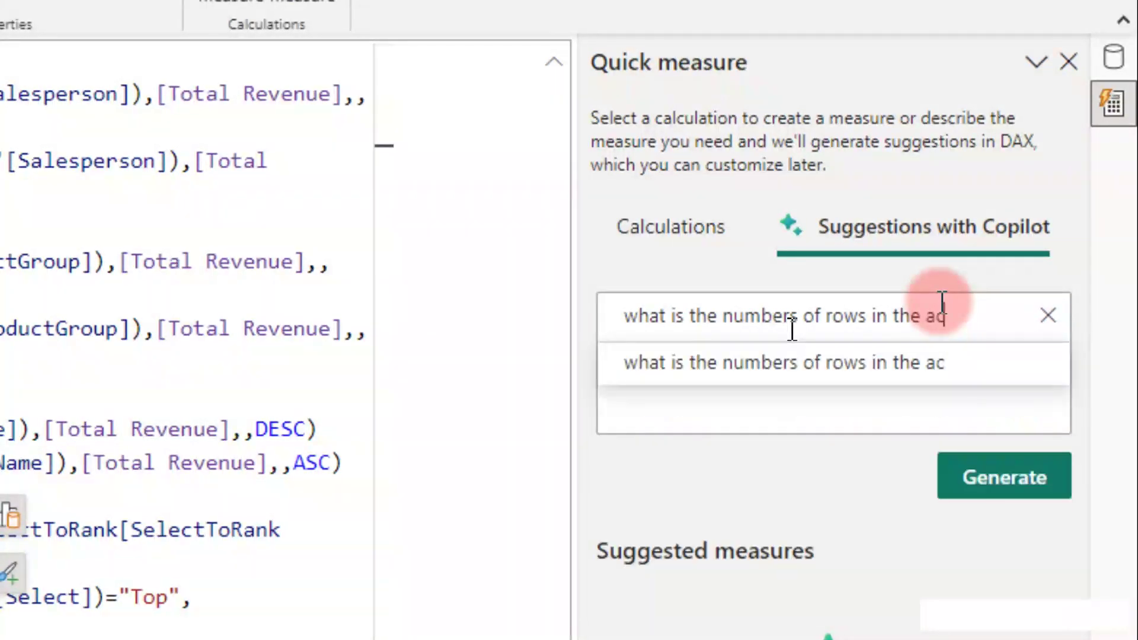
key("BackSpace")
key("BackSpace")
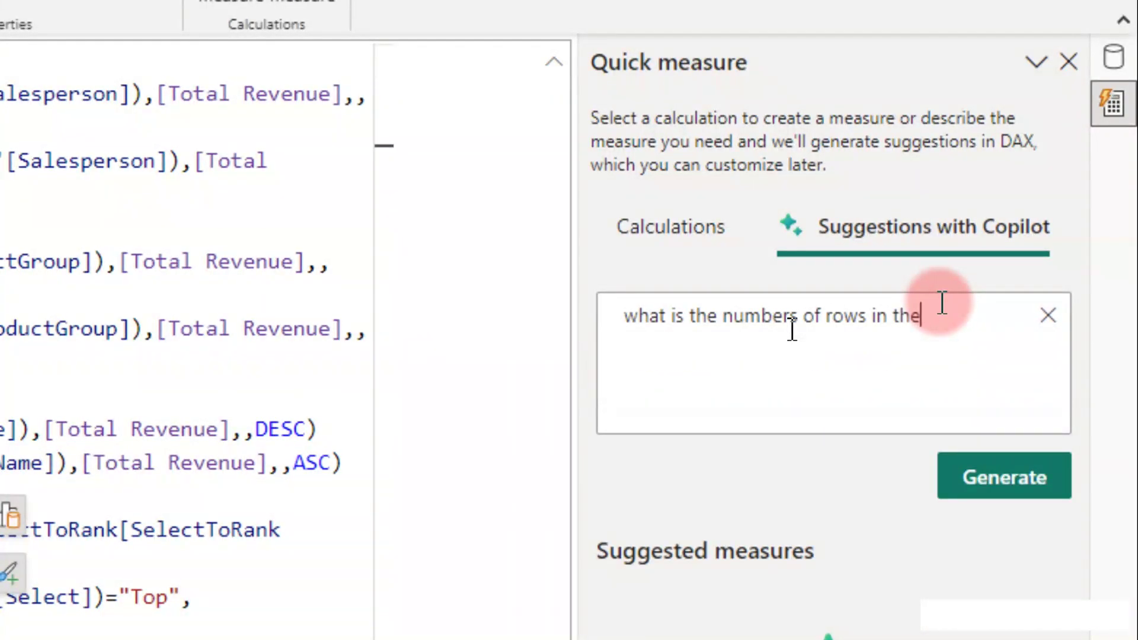
type("act")
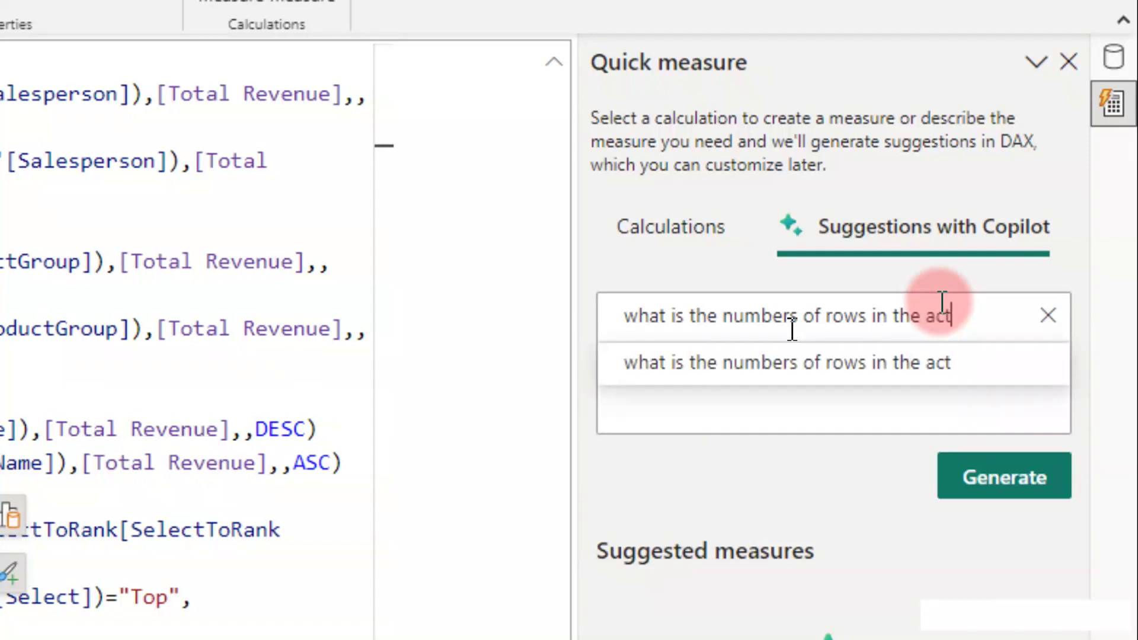
key("BackSpace")
key("BackSpace")
key("BackSpace")
type("facttable")
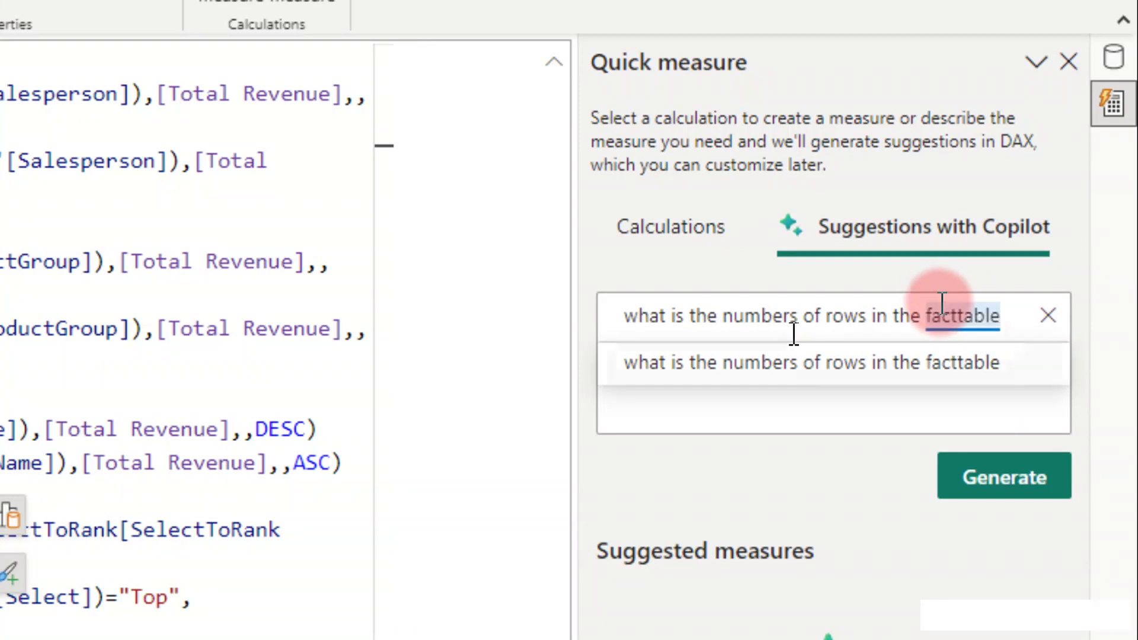
left_click(981, 493)
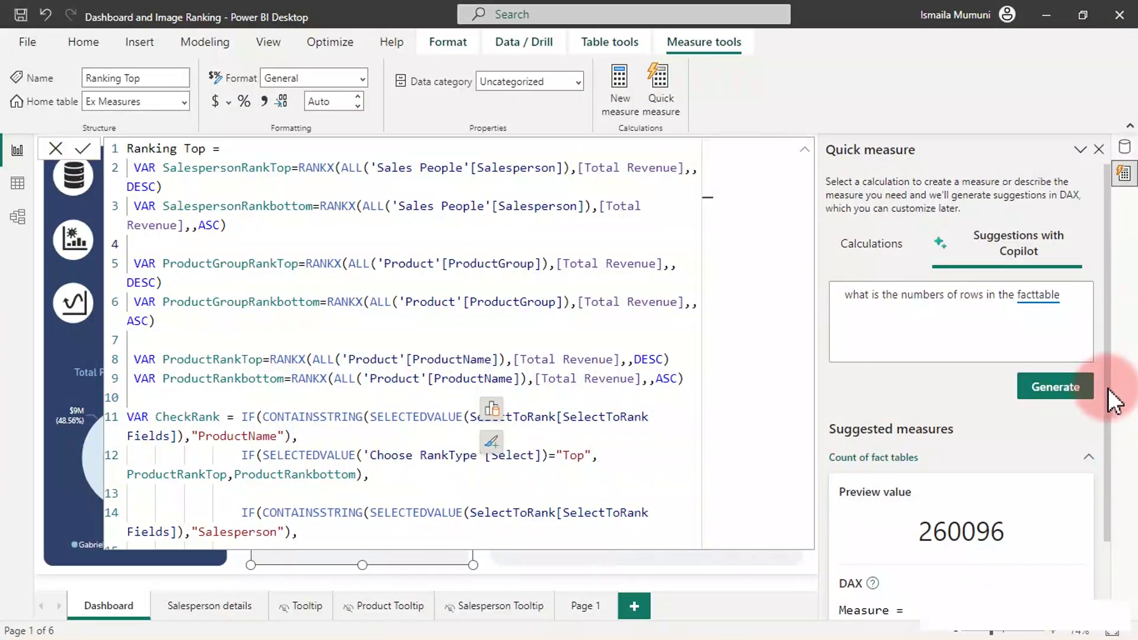
Add Copilot's COUNTROWS('FactTable') measure, check it in Table view, and return to the Dashboard.
left_click_drag(1108, 394, 1118, 507)
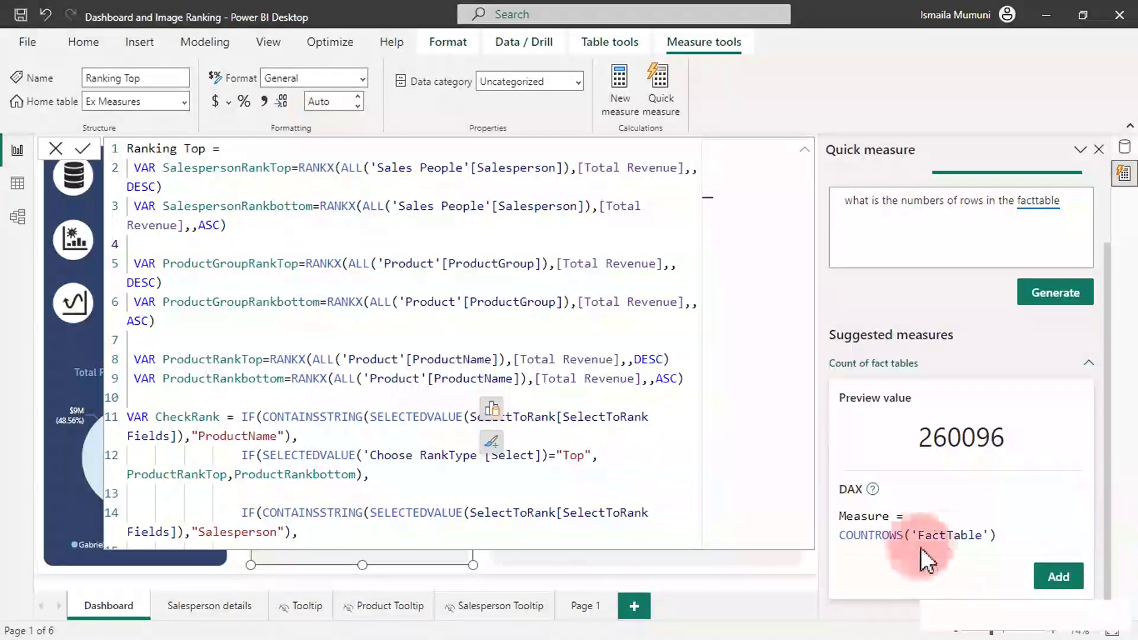
left_click(1045, 579)
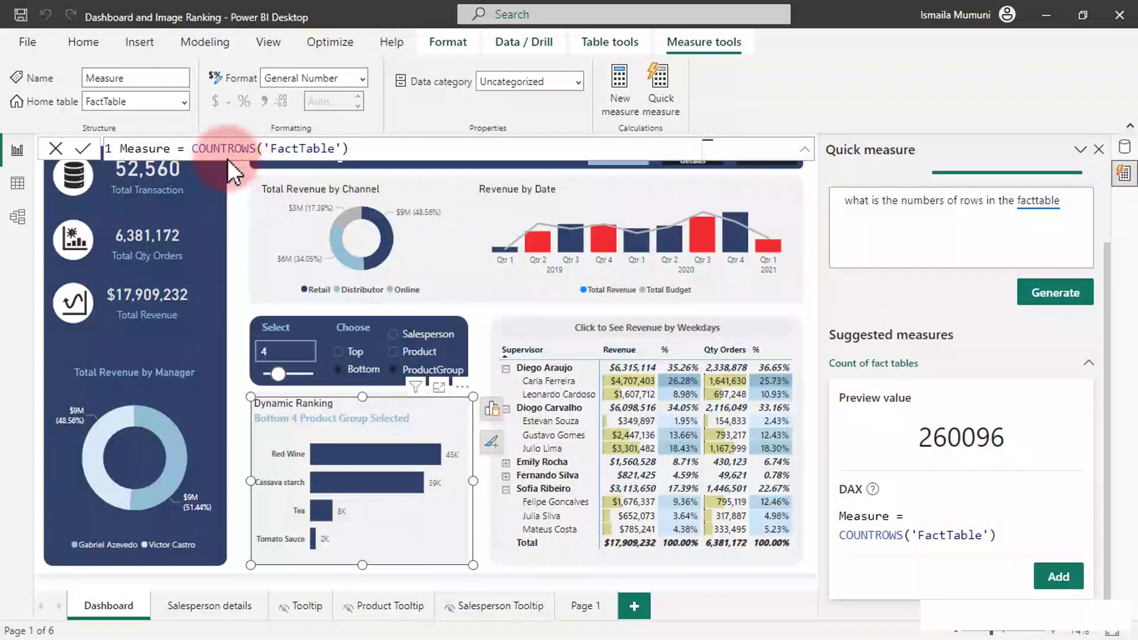
left_click(212, 148)
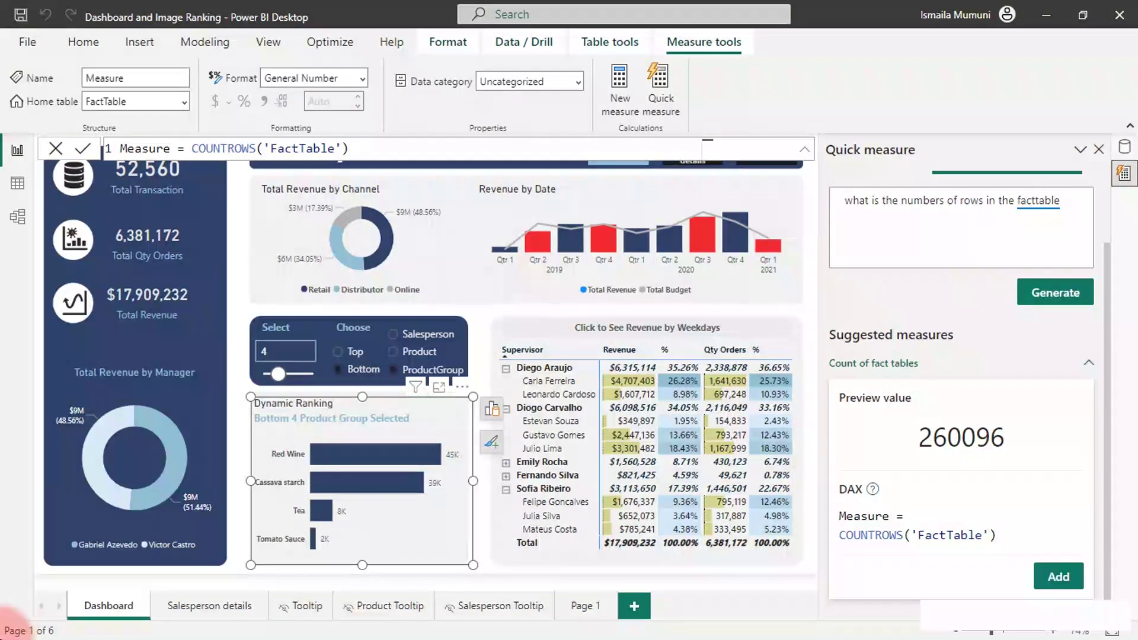
left_click(18, 187)
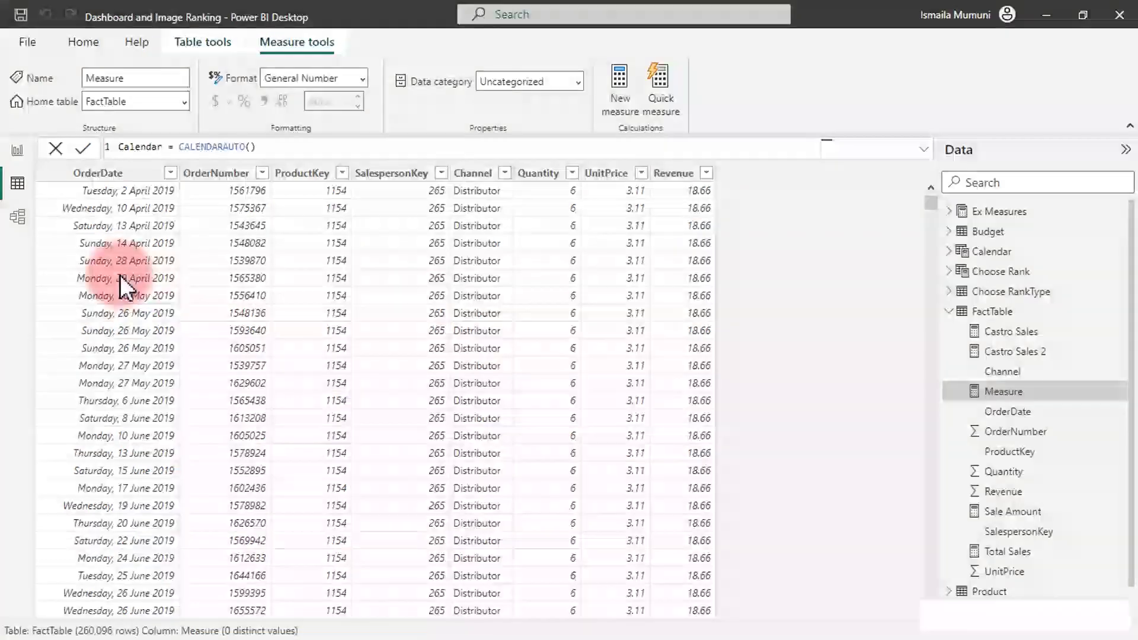
left_click(18, 152)
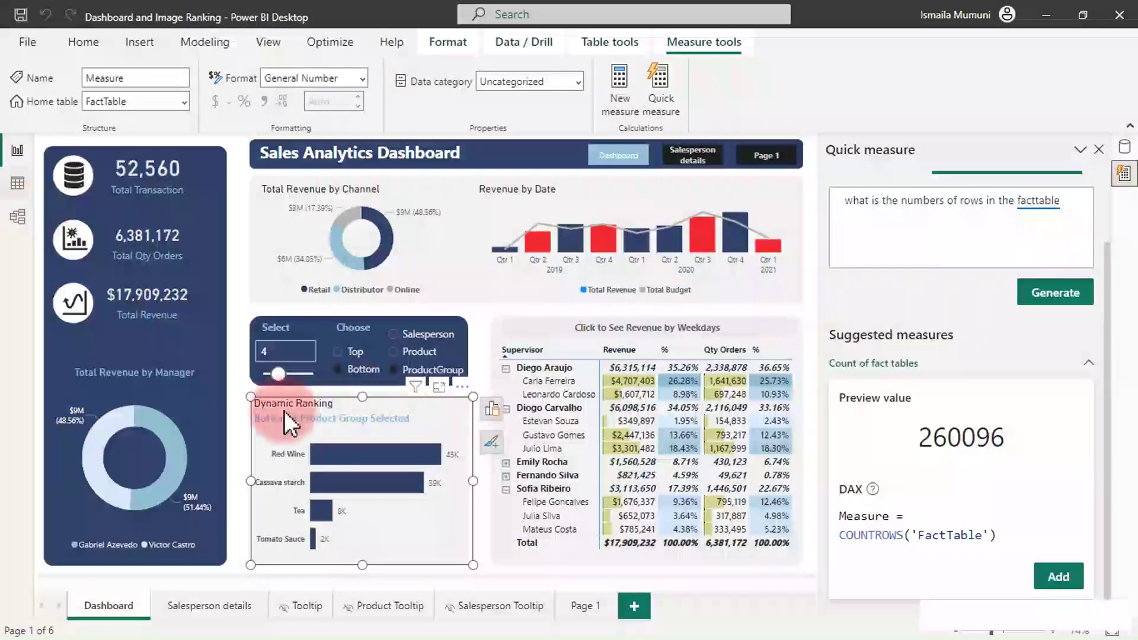
left_click(591, 605)
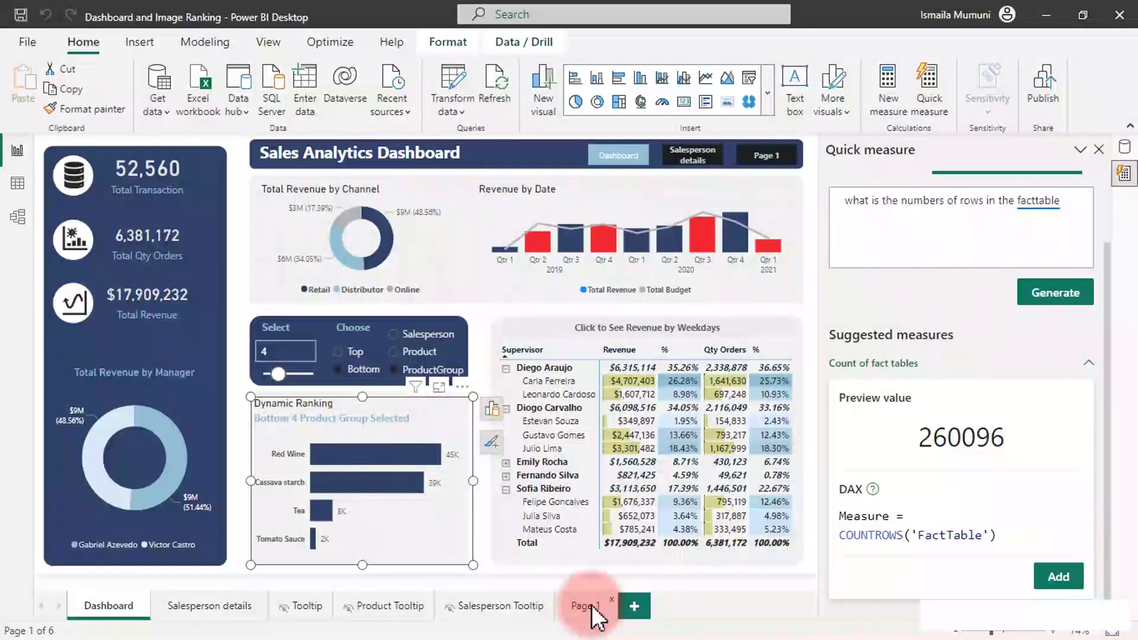